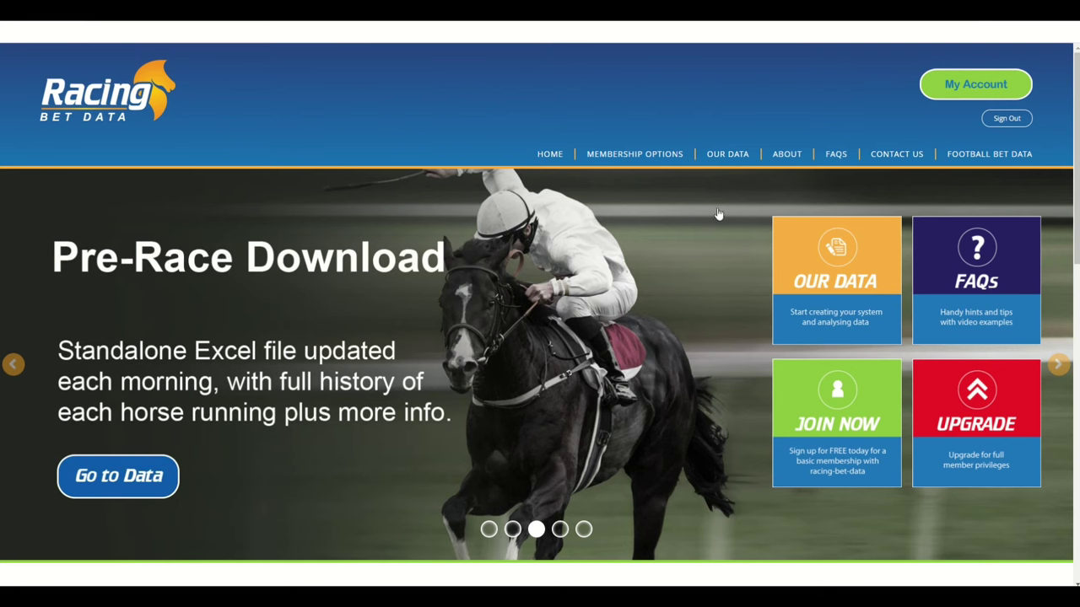
- Download today's Pre-Race Info file from the Pre-Race Download Files page and try to open it in Excel
mouse_move(730, 168)
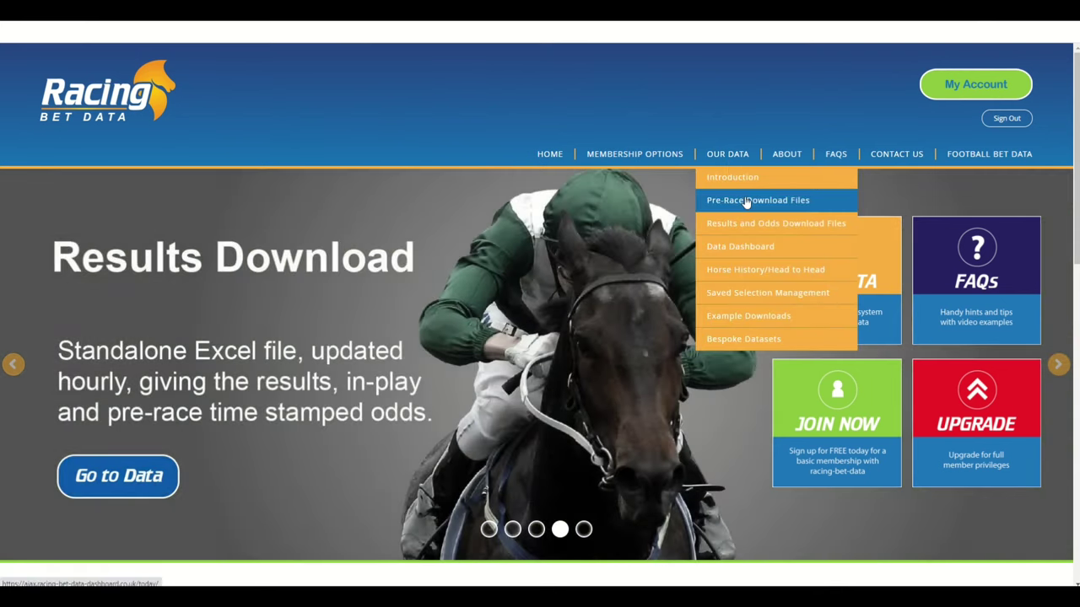
click(747, 202)
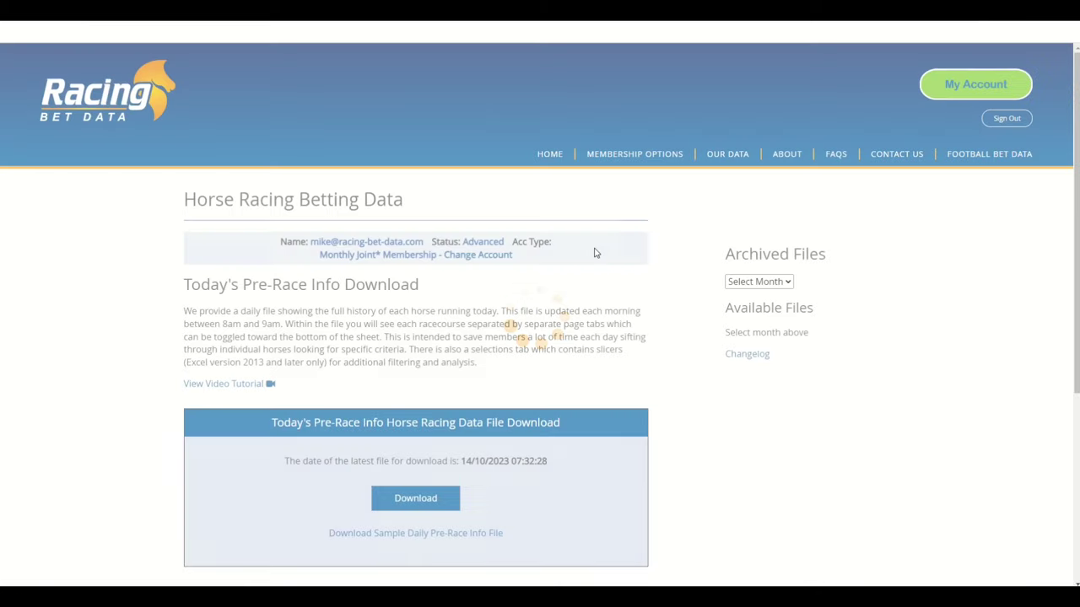
click(428, 503)
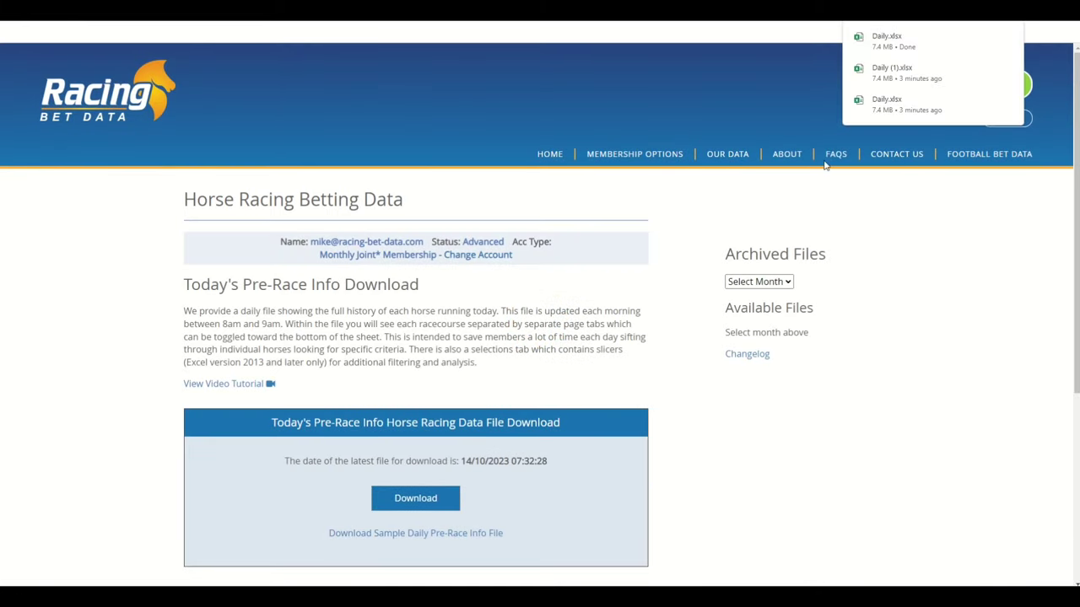
click(921, 49)
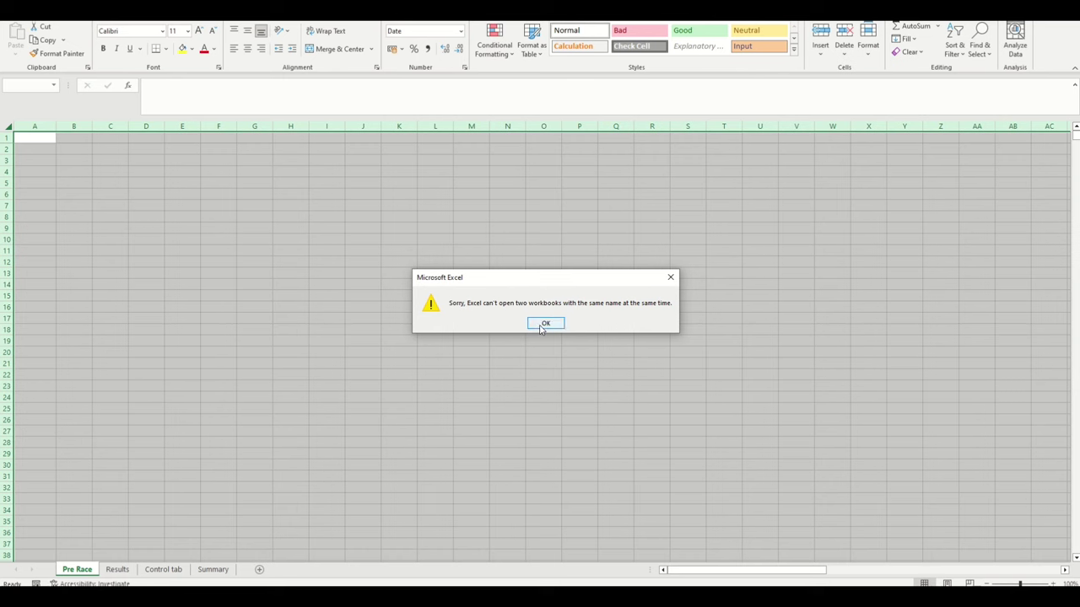
click(544, 323)
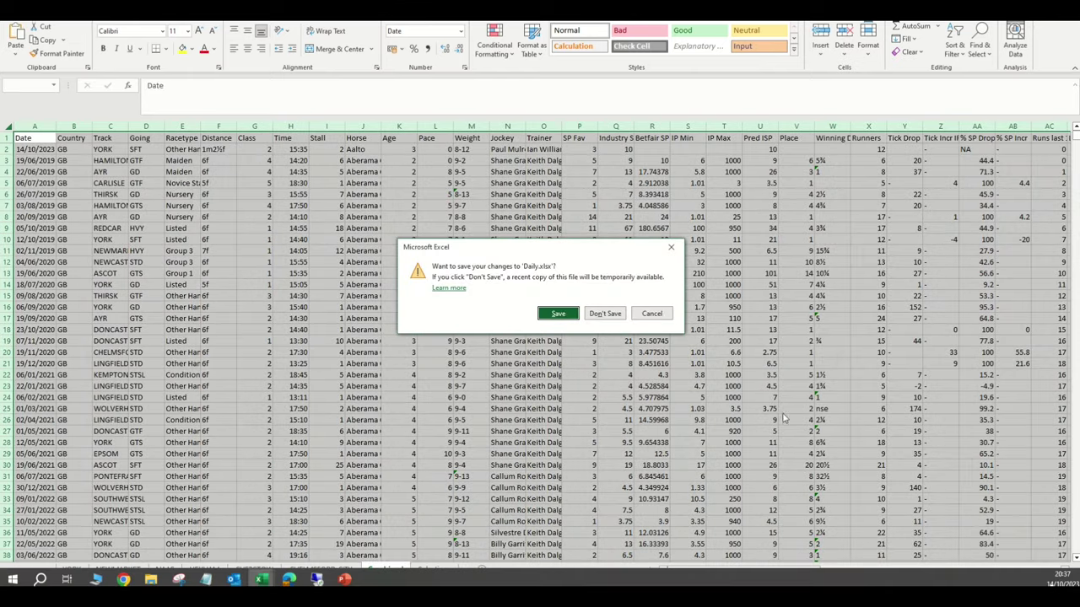
- Close the open workbooks without saving their changes and open the downloaded Daily.xlsx
click(605, 313)
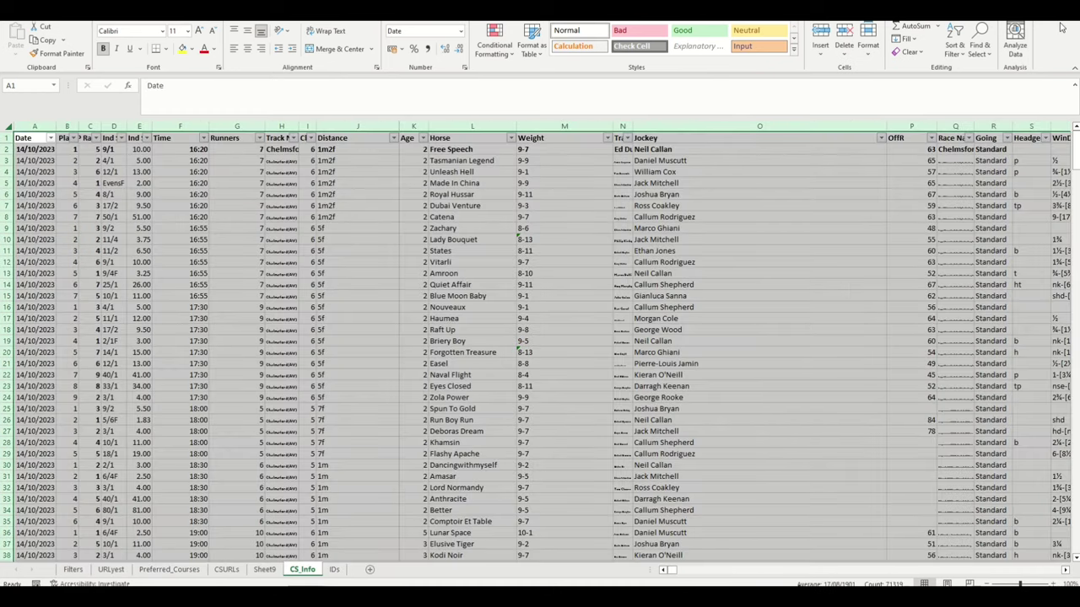
click(605, 313)
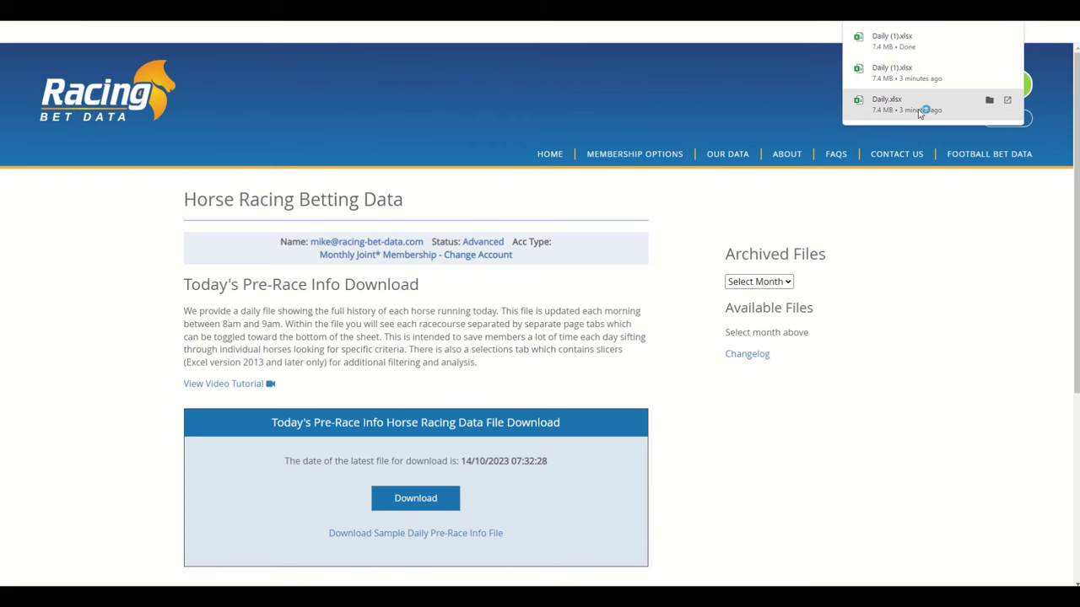
click(924, 109)
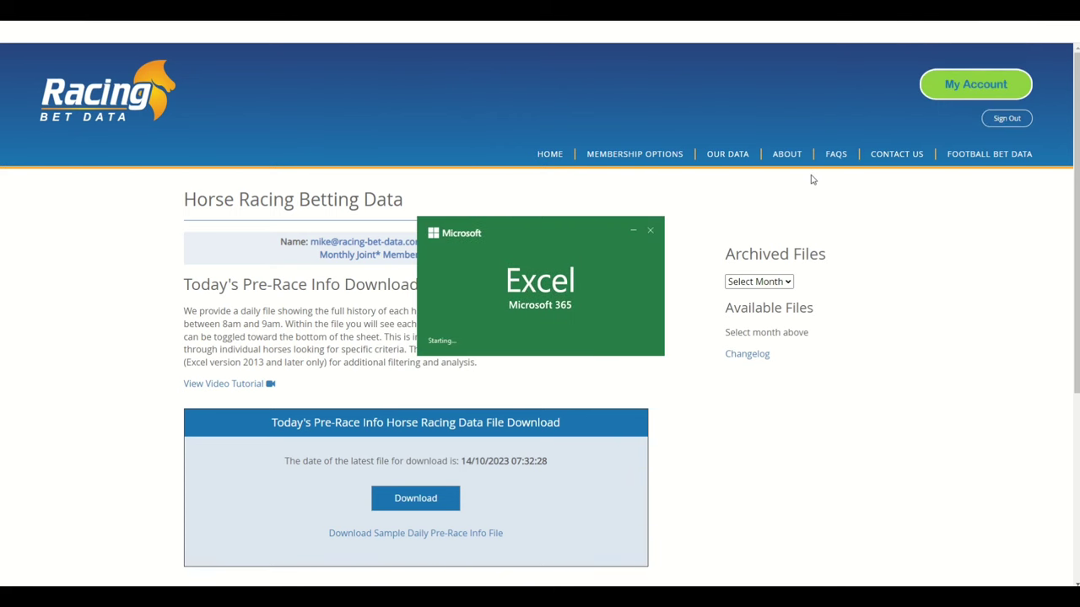
- Go to the Results and Odds Download Files page and bring today's results file download into view
mouse_move(732, 160)
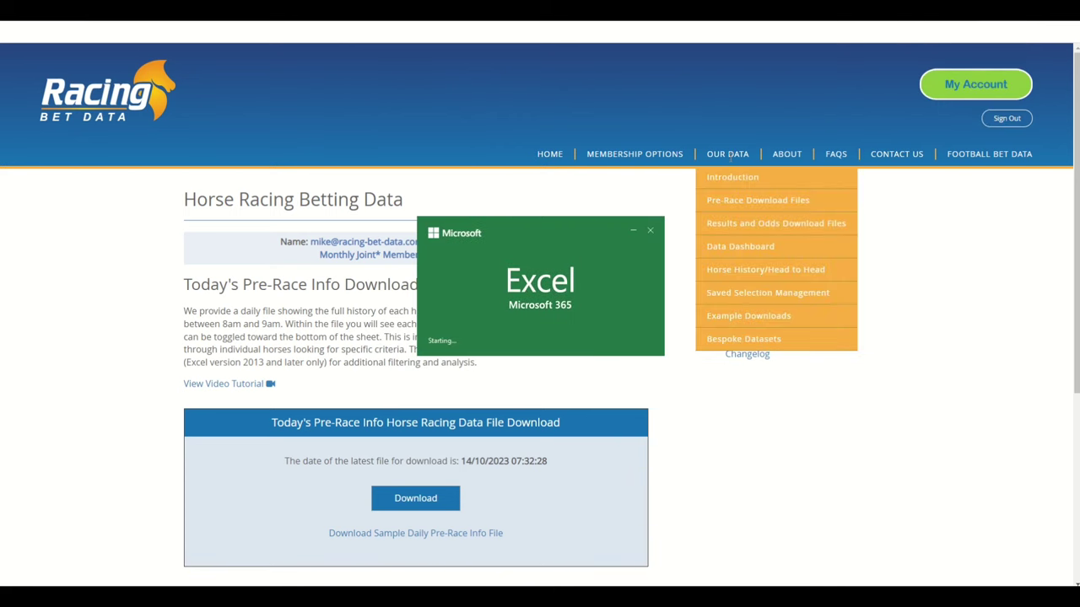
click(761, 228)
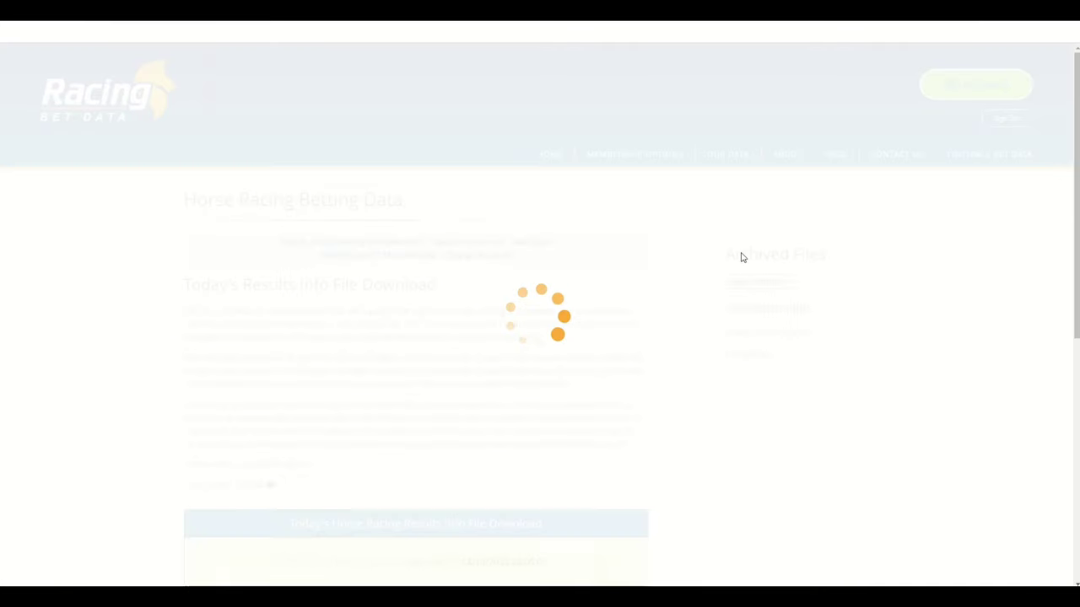
scroll(669, 260, down, 1)
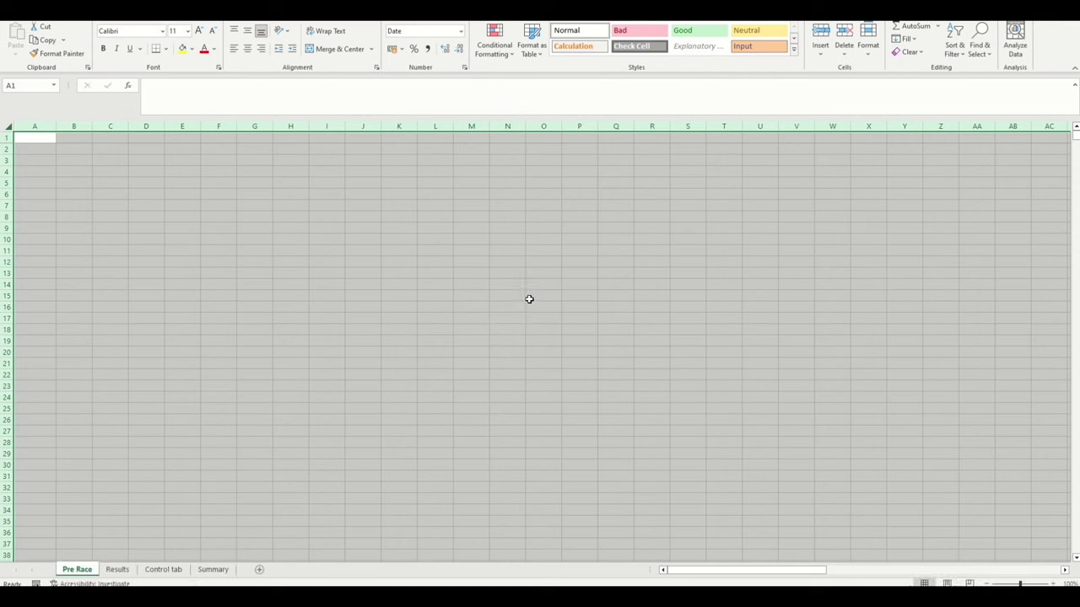
- Look over the results download and the analysis workbook's Pre Race, Results and Control tab sheets
click(478, 328)
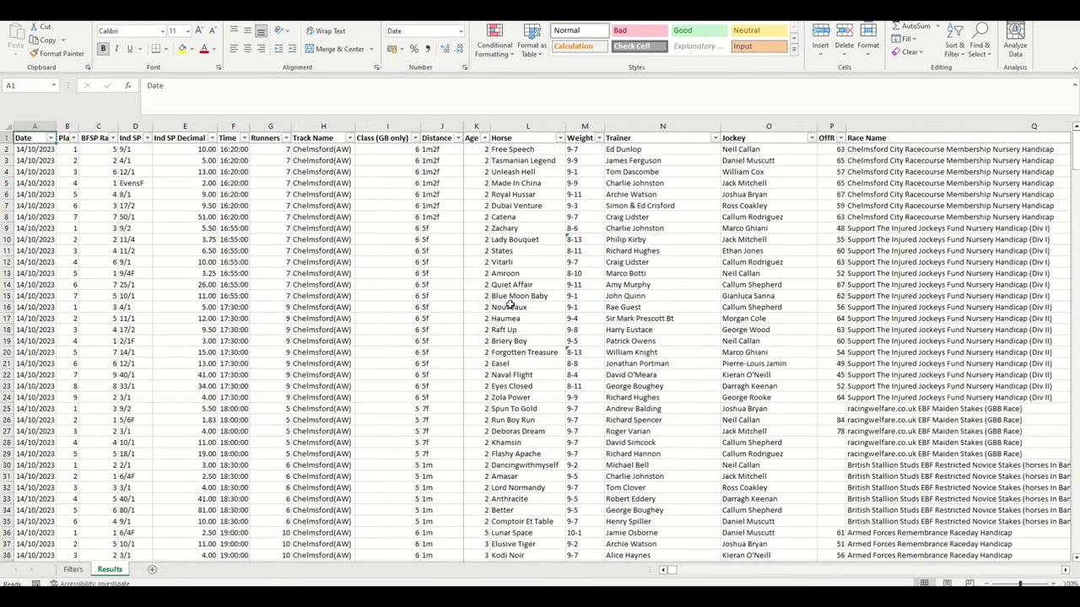
click(327, 273)
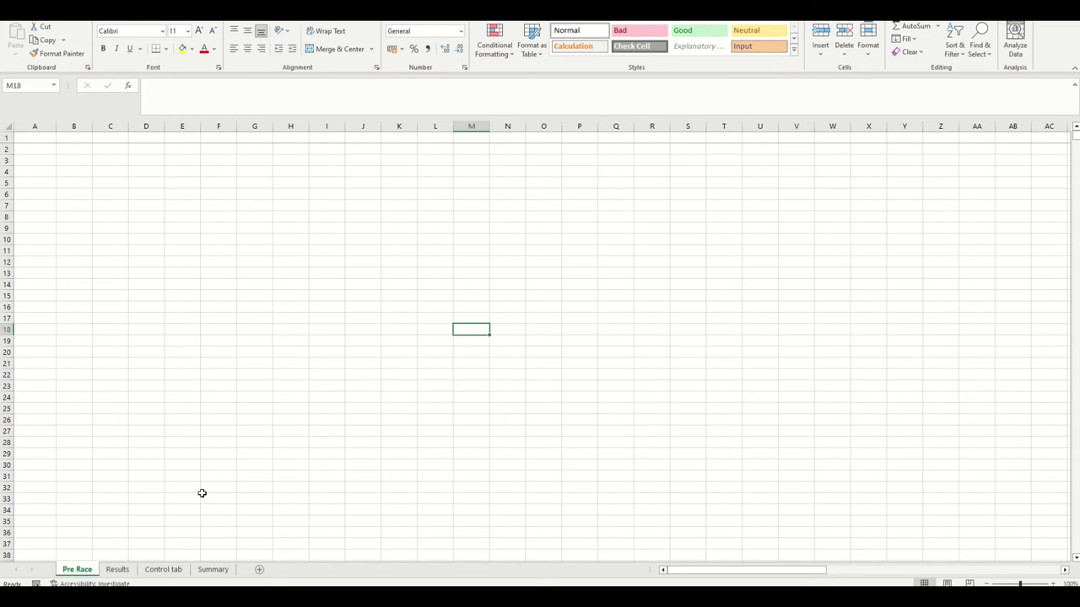
click(123, 569)
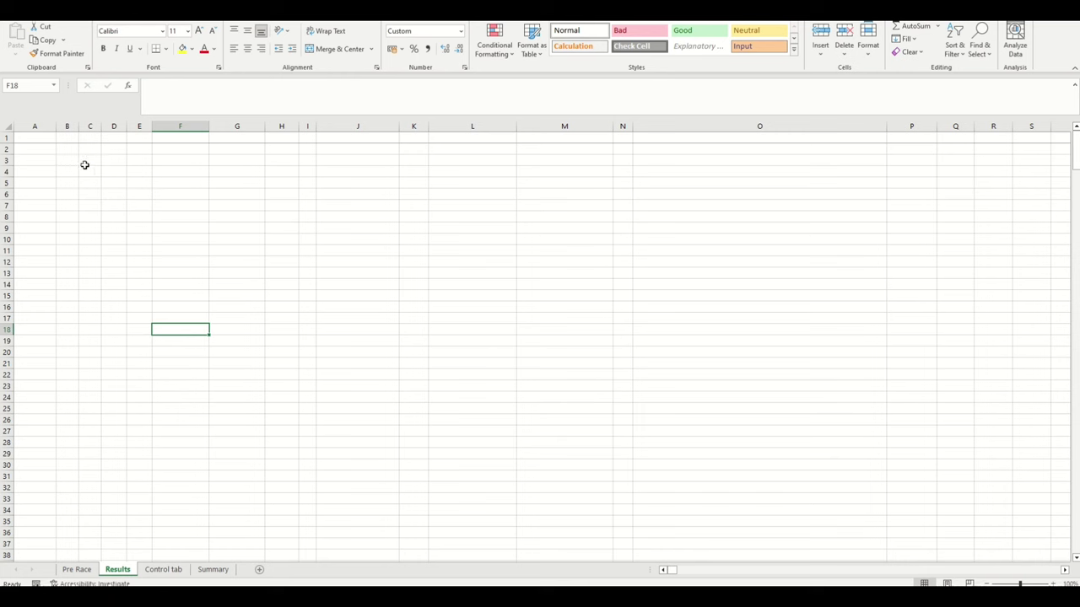
click(173, 571)
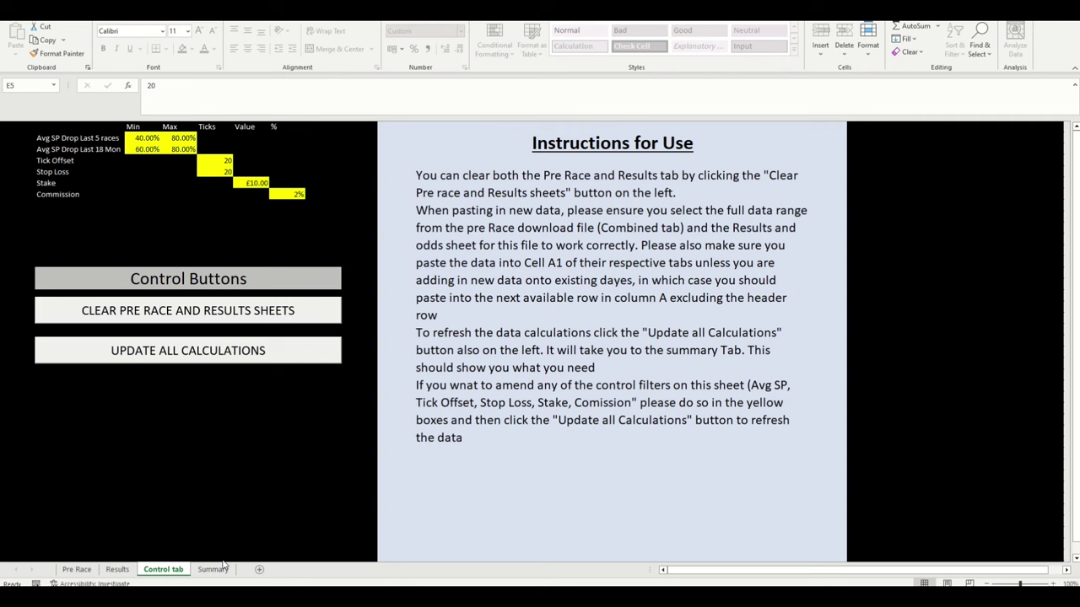
- Copy the entire Combined sheet of the pre-race download into the analysis workbook's Pre Race sheet, starting at cell A1
click(77, 570)
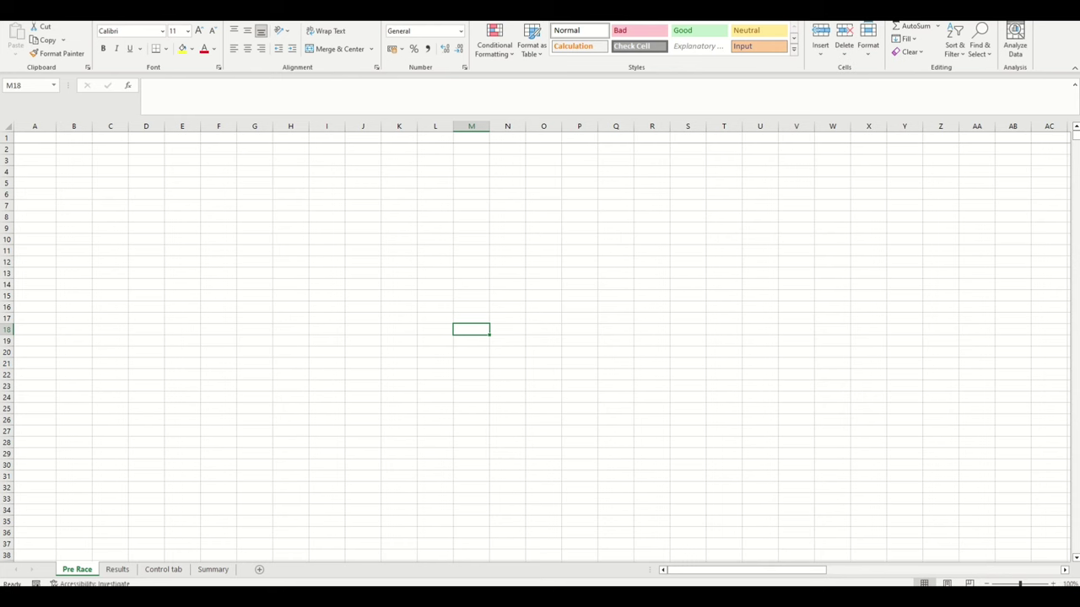
key(alt+Tab)
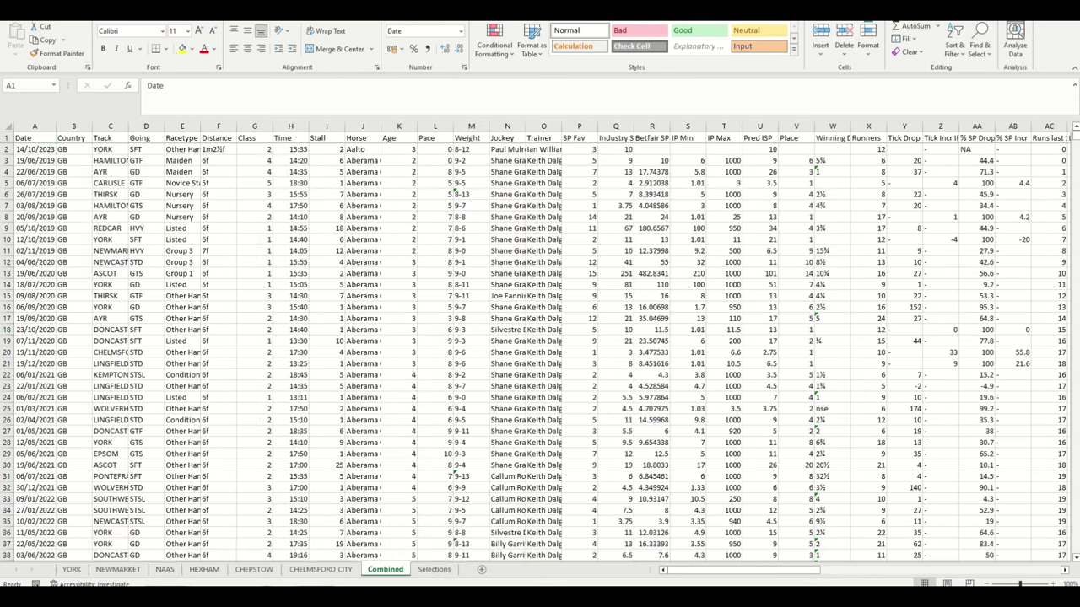
click(5, 129)
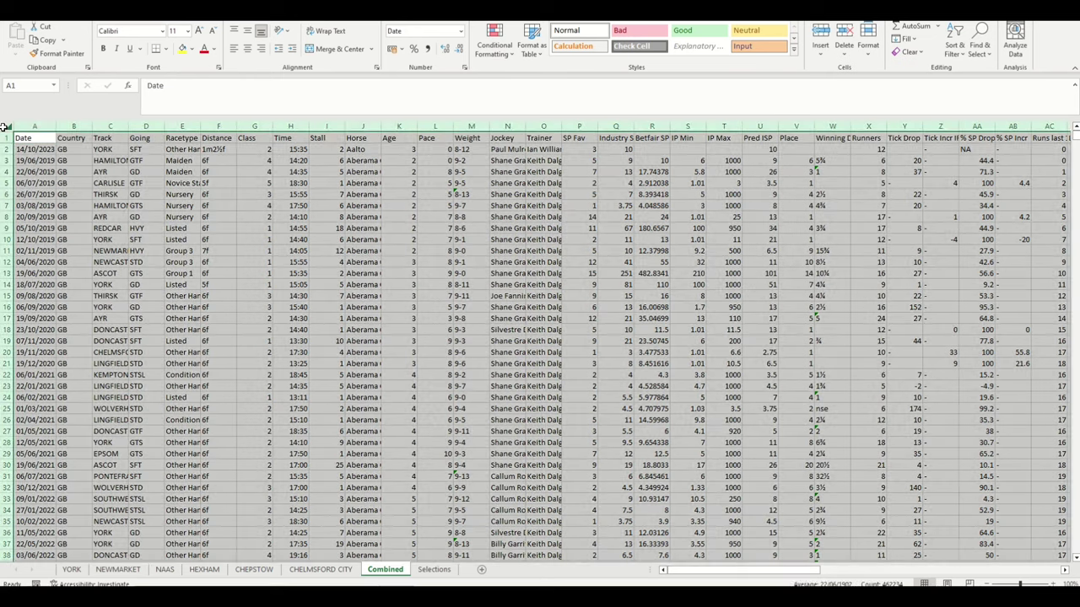
key(ctrl+c)
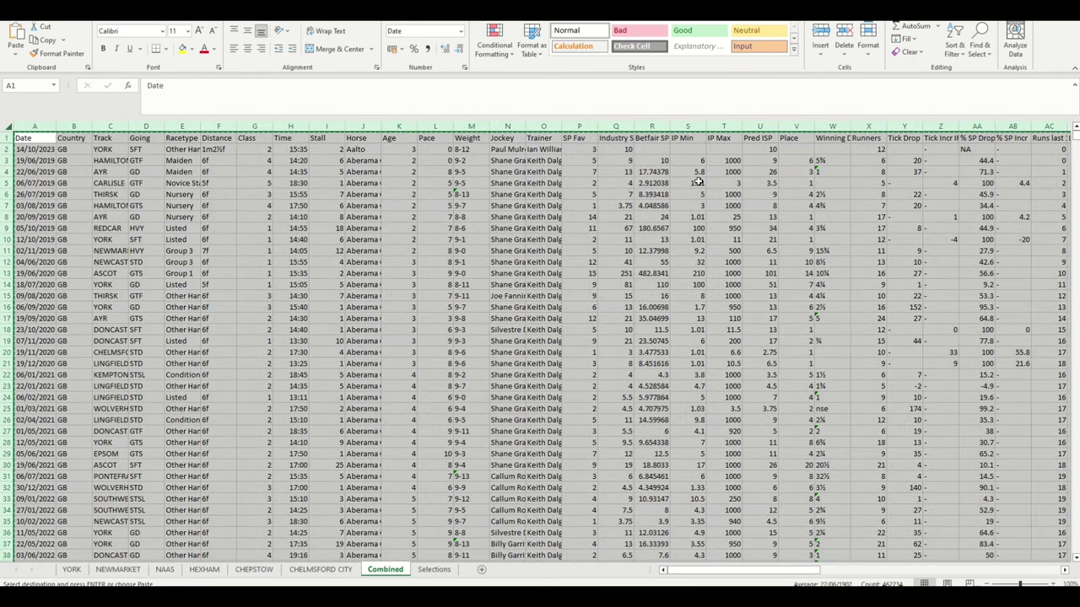
key(alt+Tab)
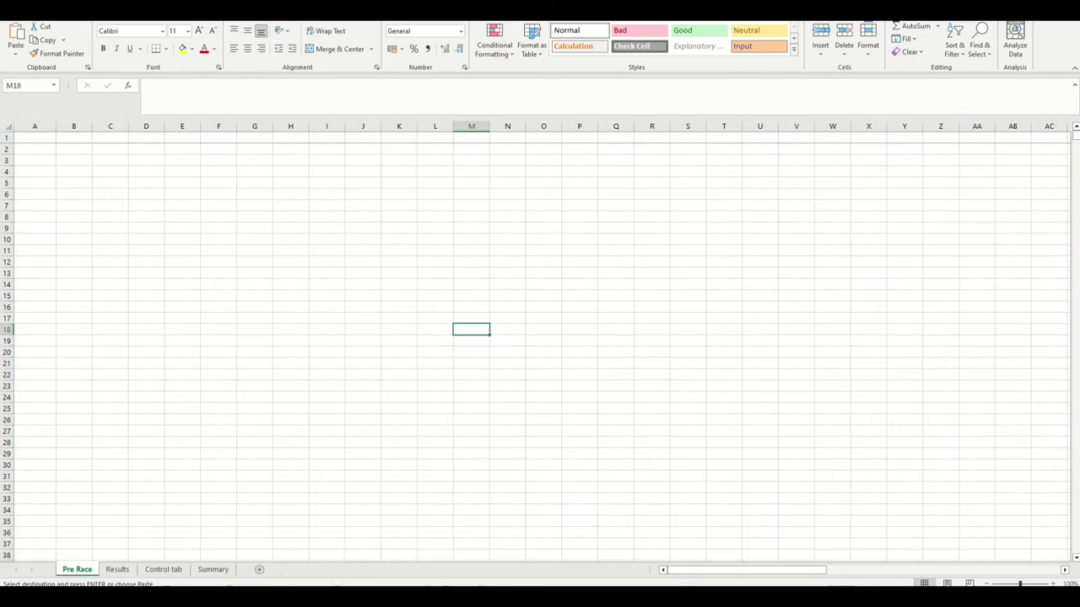
click(34, 137)
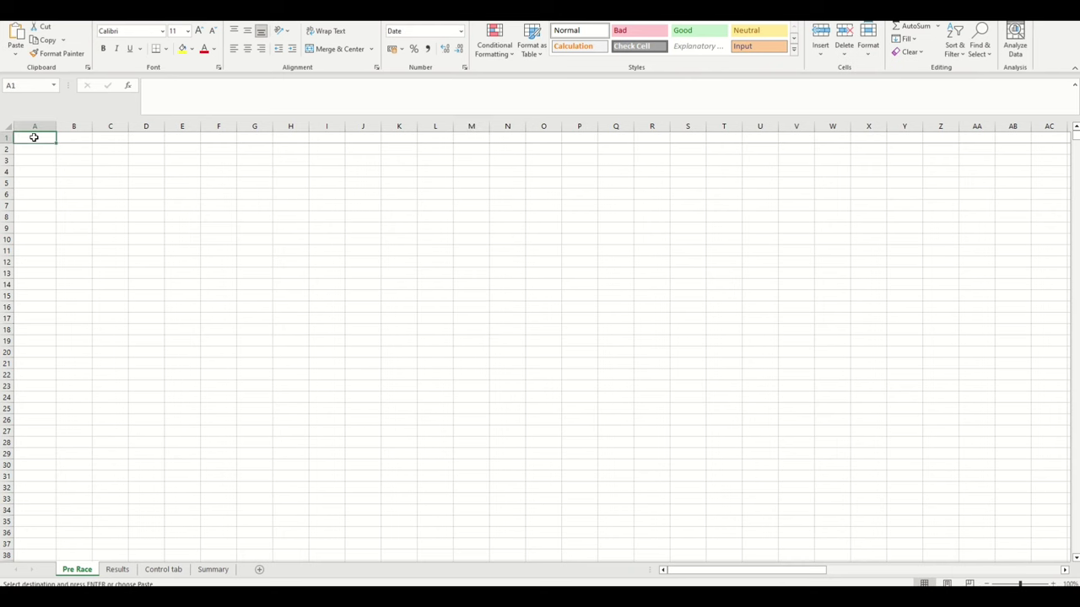
key(ctrl+v)
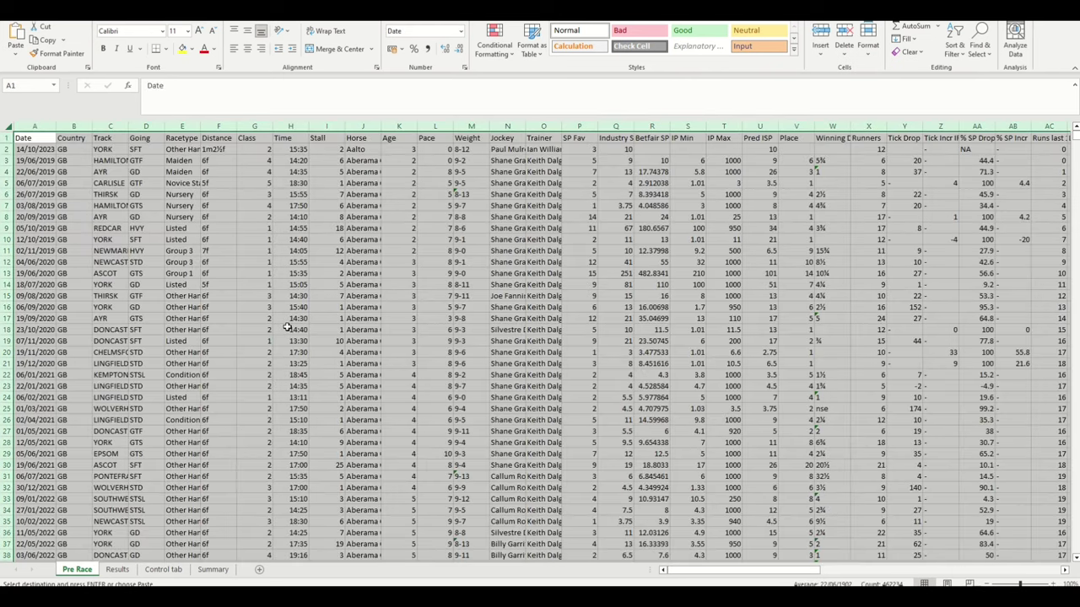
- Copy the entire Results sheet of the results download into the analysis workbook's Results sheet, starting at cell A1
click(118, 569)
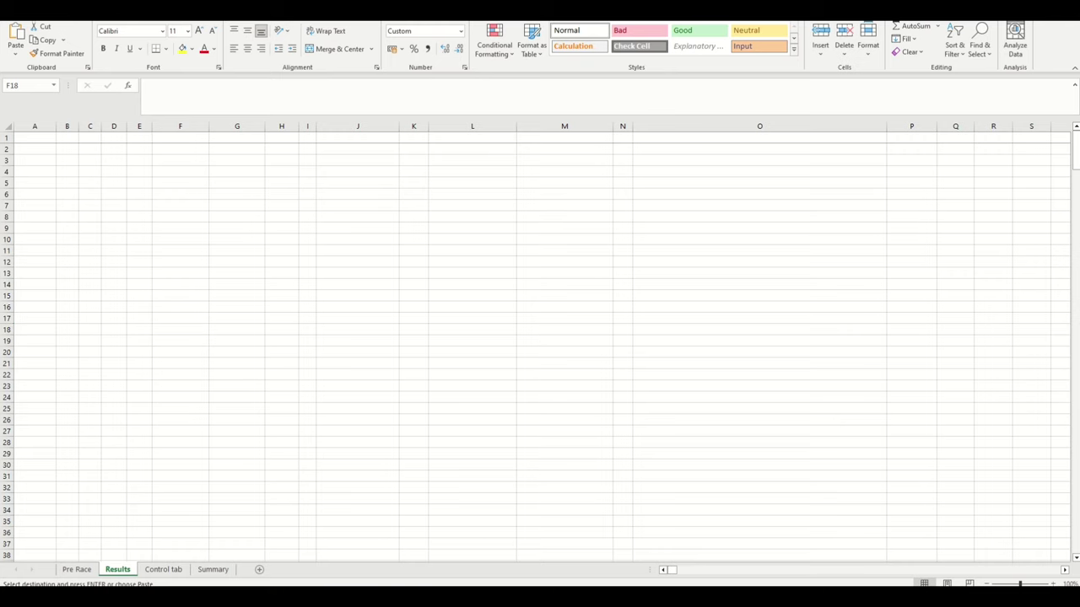
key(alt+Tab)
click(5, 127)
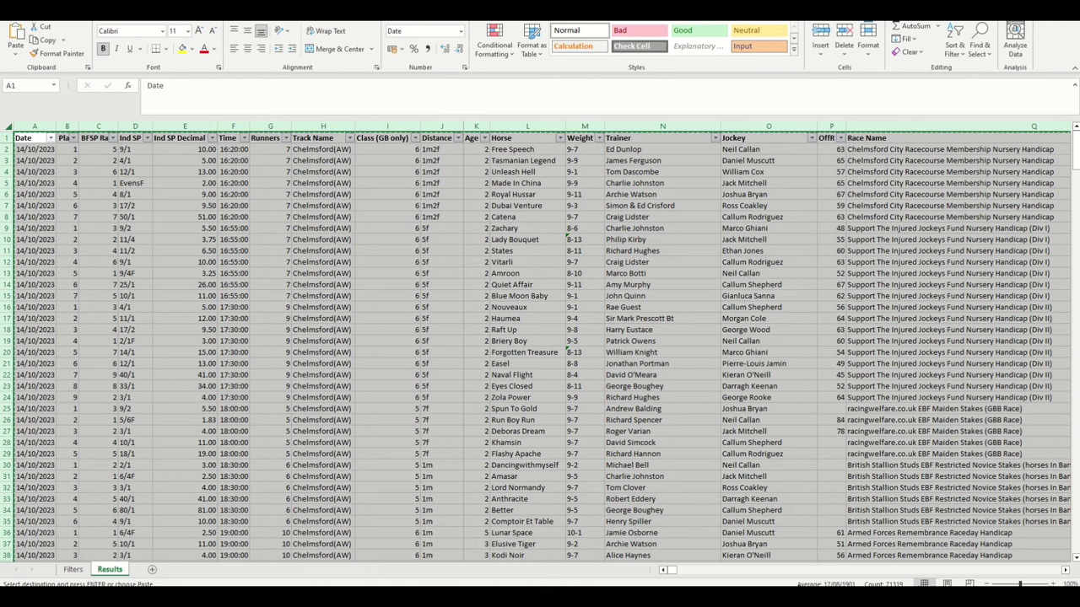
key(alt+Tab)
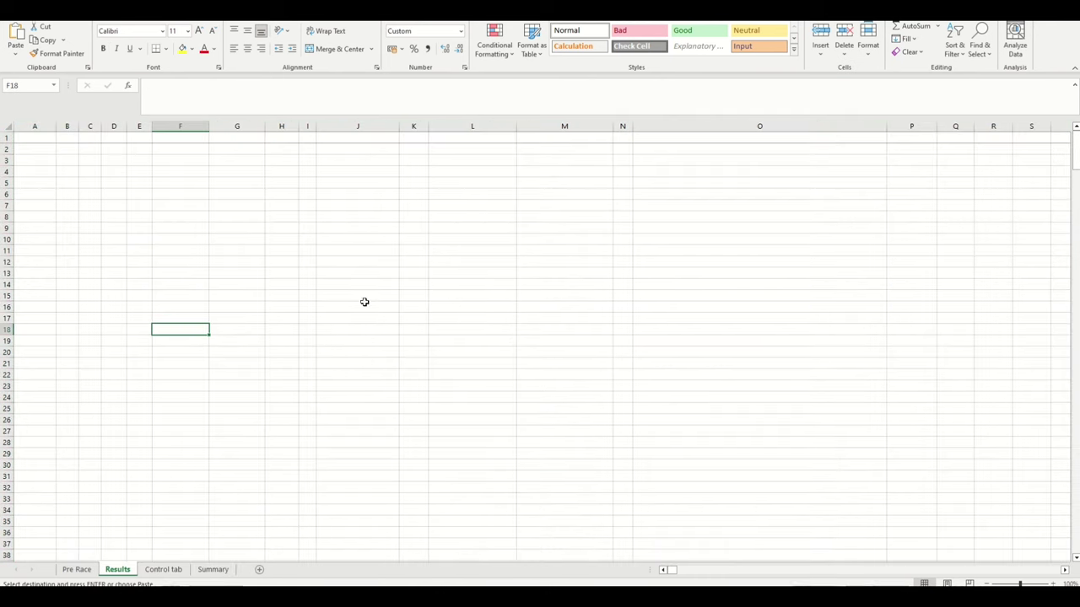
click(27, 139)
click(16, 39)
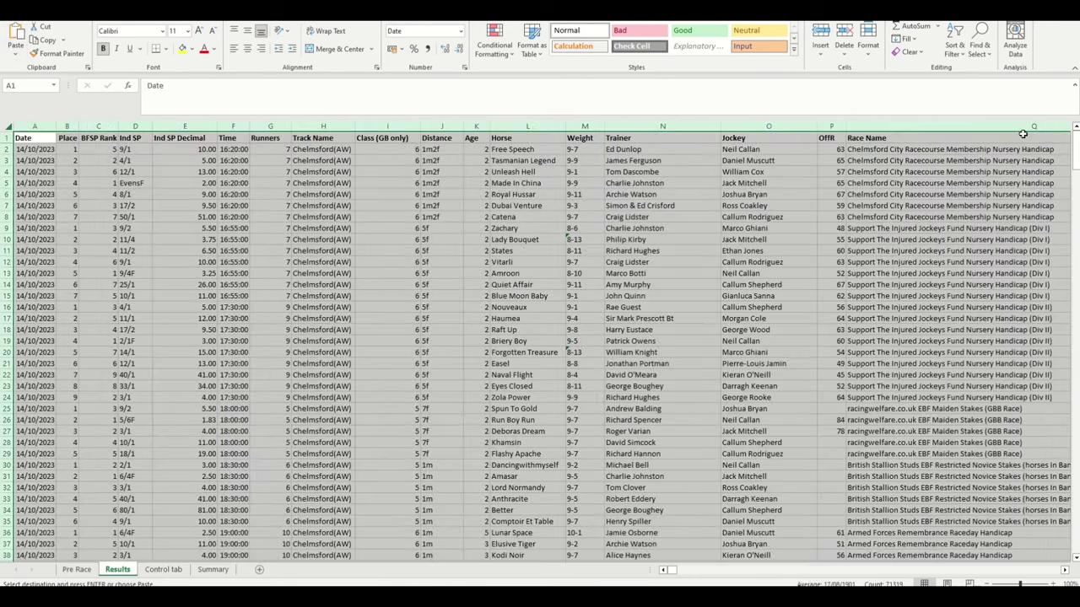
- Examine the end of the pasted Results data, the Pre Race sheet, and the filters and instructions on the Control tab
drag(1069, 152, 1062, 552)
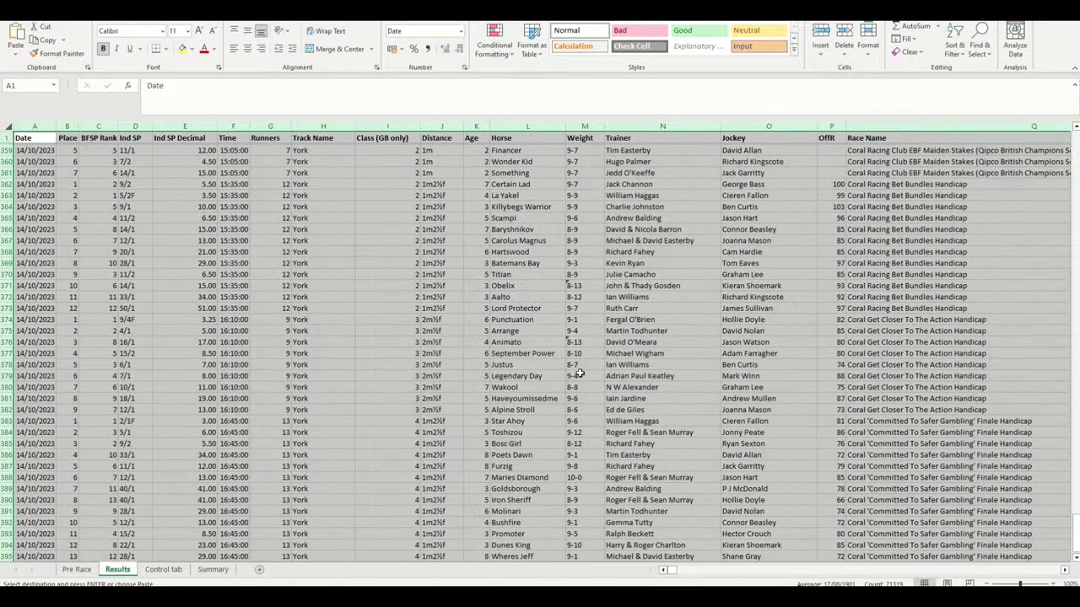
scroll(580, 373, down, 3)
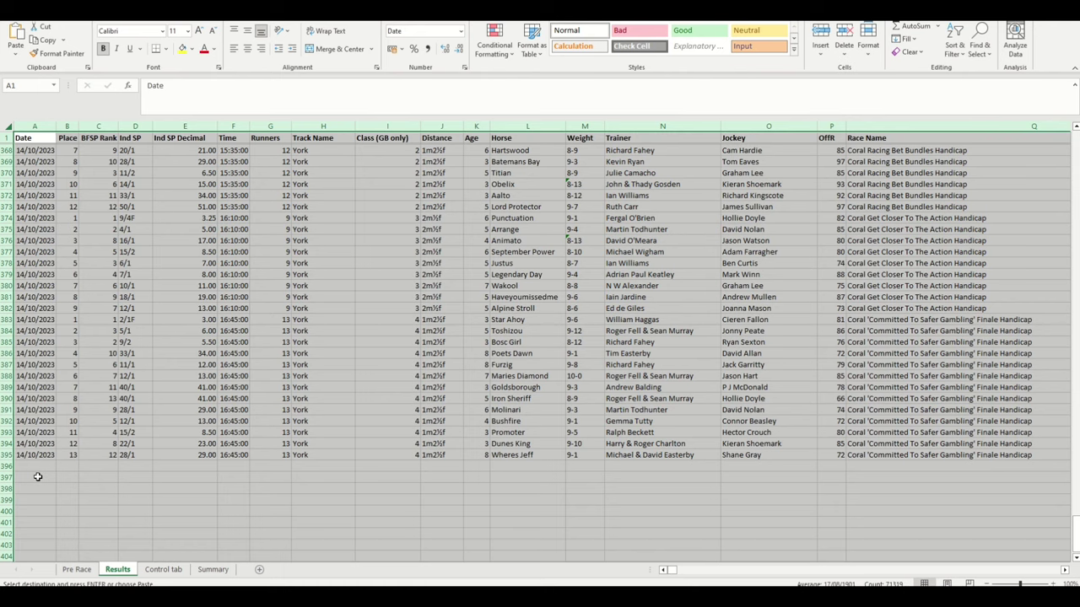
click(85, 570)
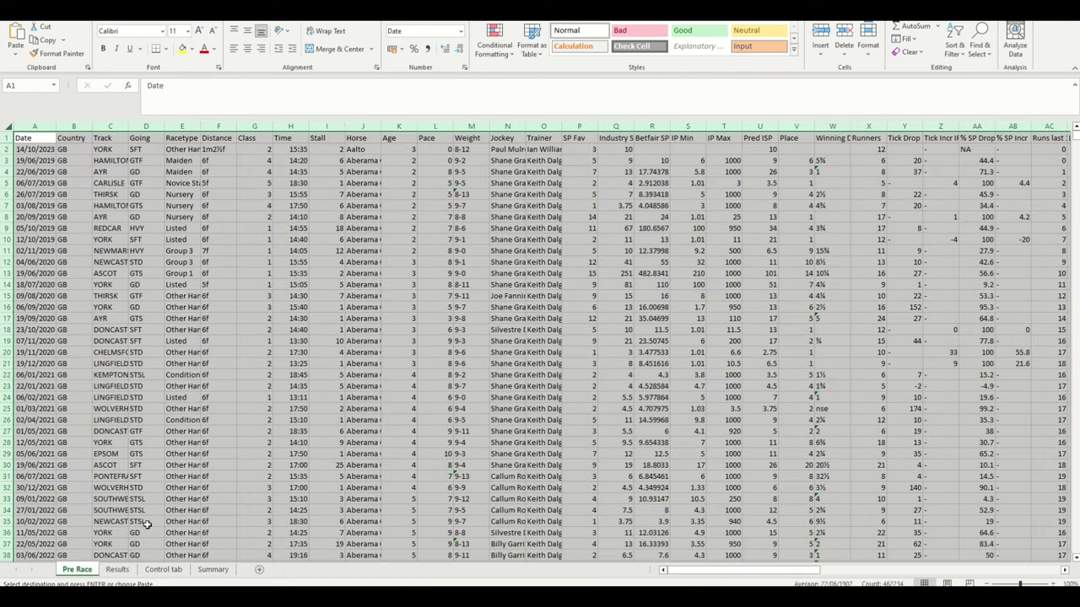
click(162, 570)
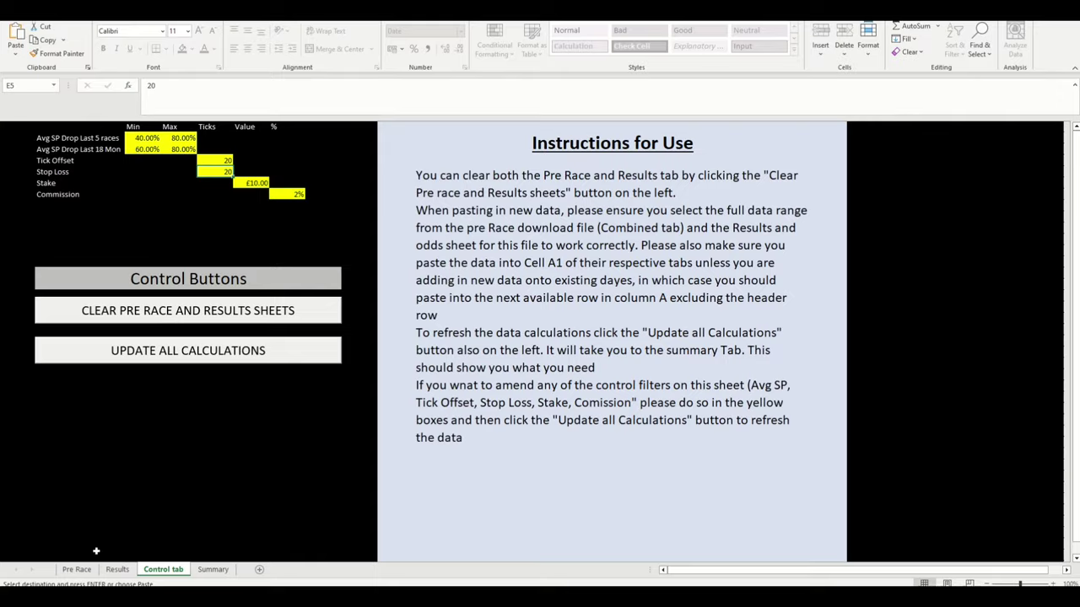
click(77, 570)
click(116, 570)
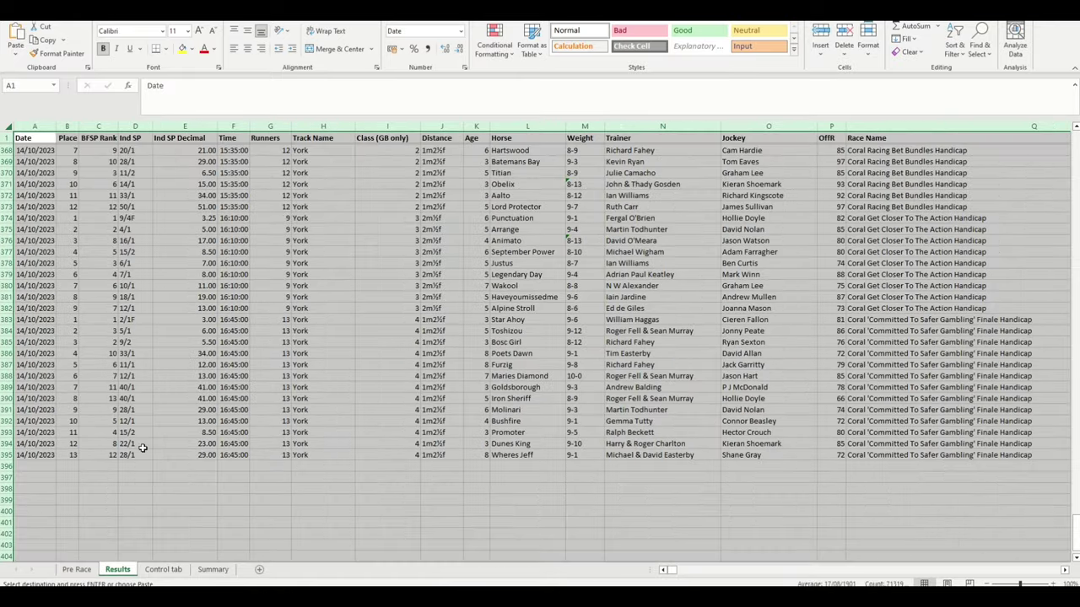
click(165, 569)
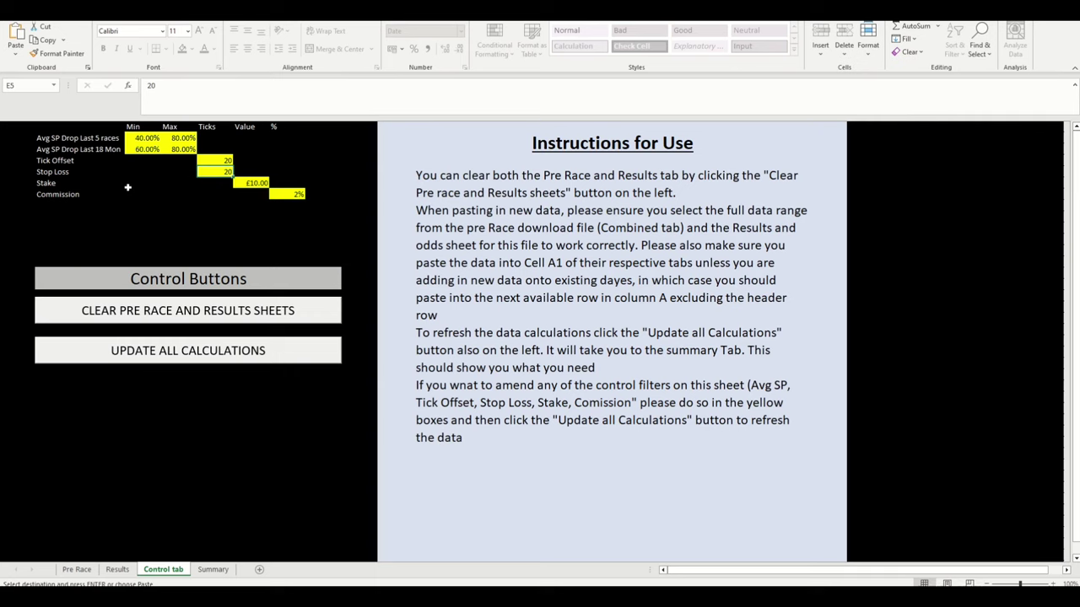
- Auto-fit all column widths on the Pre Race sheet so the Avg % SP Drop headers show in full
click(76, 570)
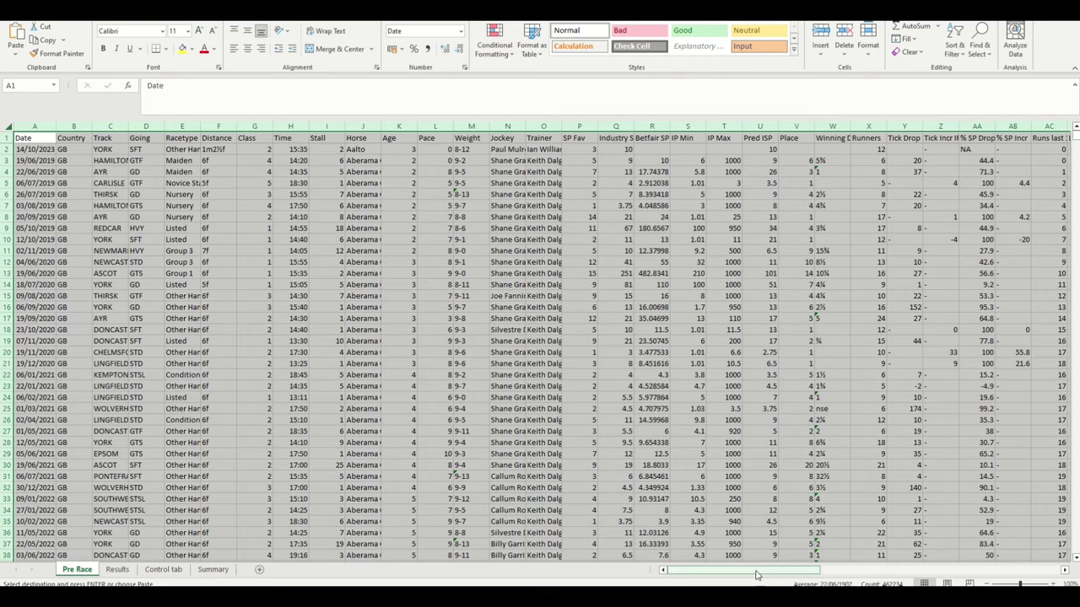
drag(757, 575, 885, 578)
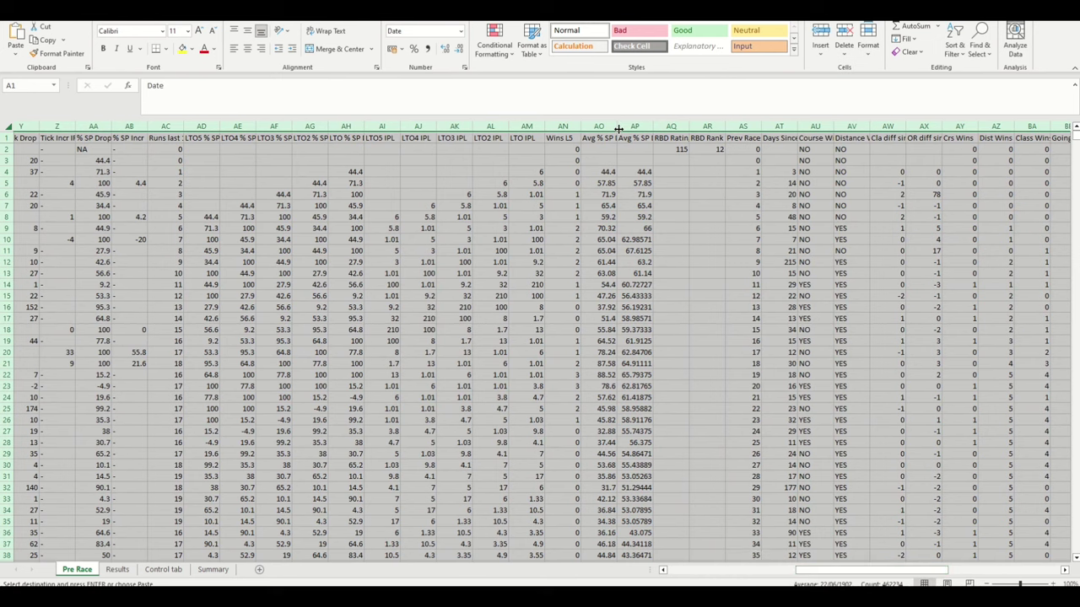
double_click(654, 128)
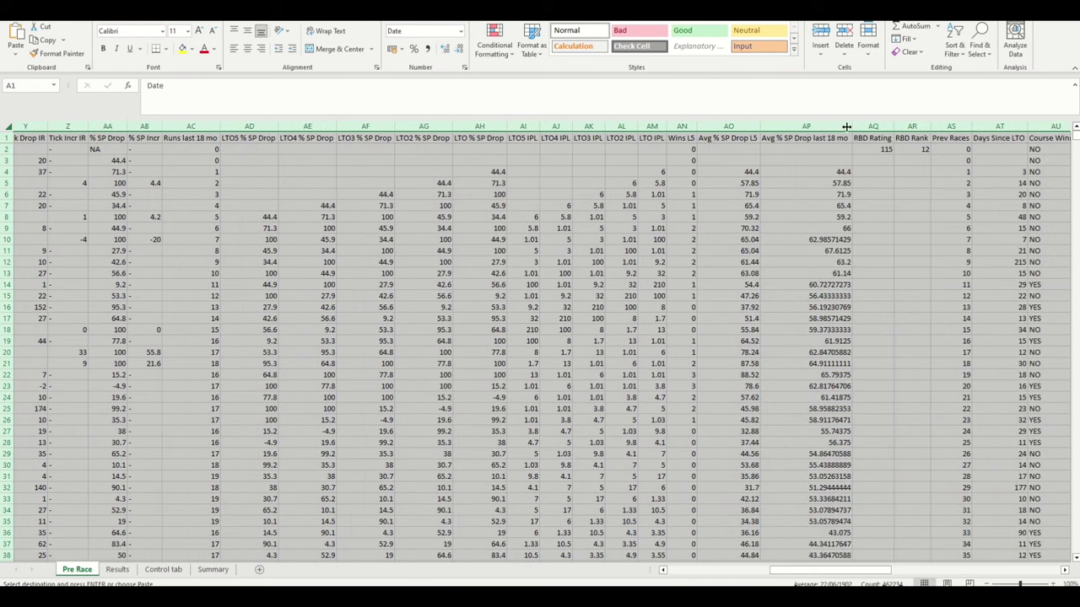
- Compare the Avg % SP Drop L5 and last 18 mo columns on the Pre Race sheet with the Avg SP Drop filters on the Control tab
drag(750, 129, 805, 128)
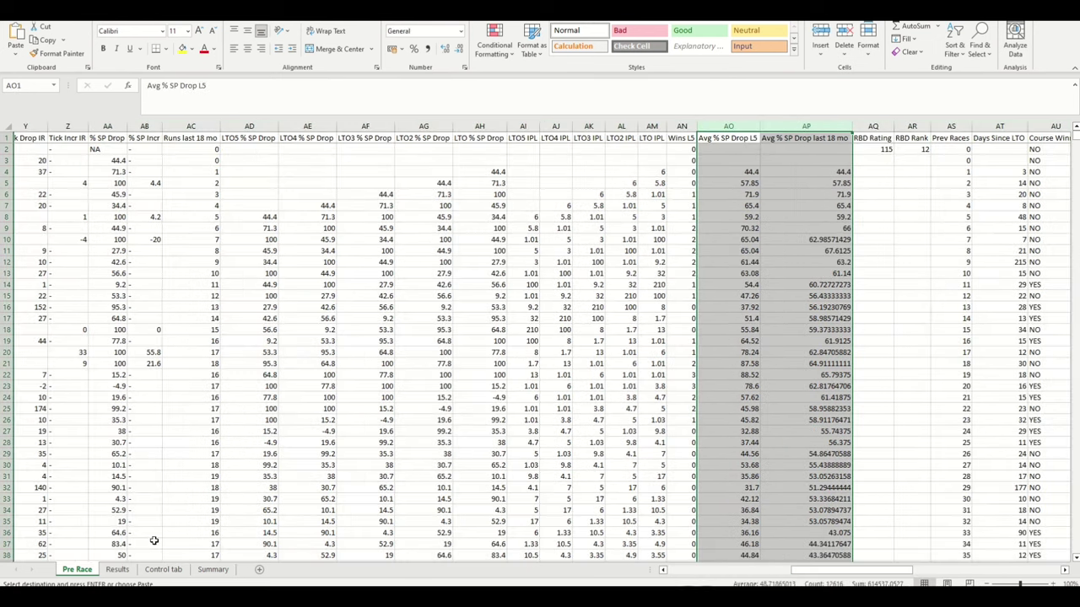
click(162, 570)
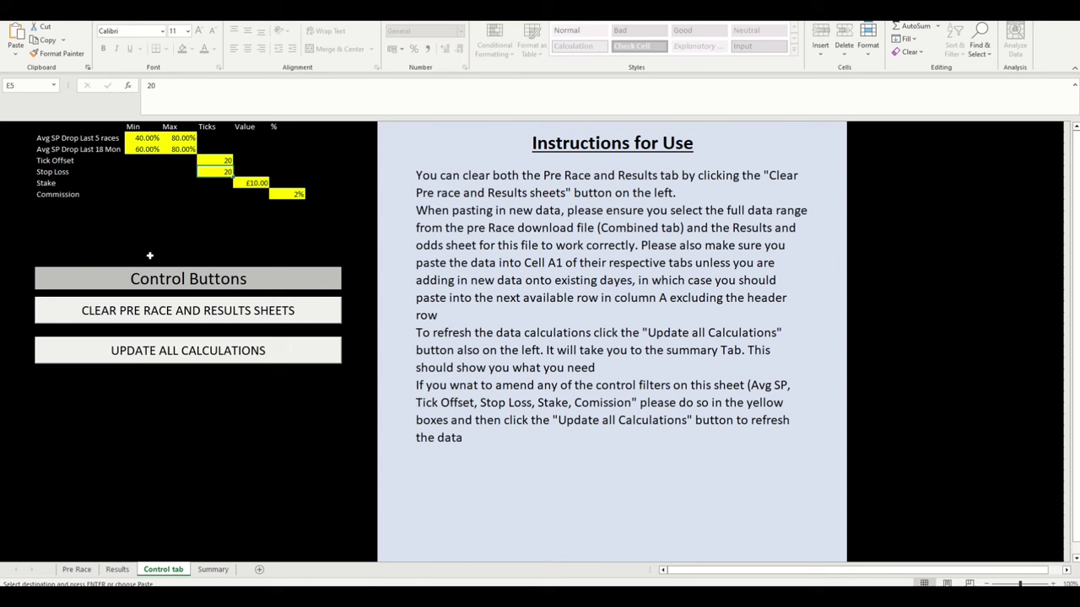
click(145, 139)
click(173, 150)
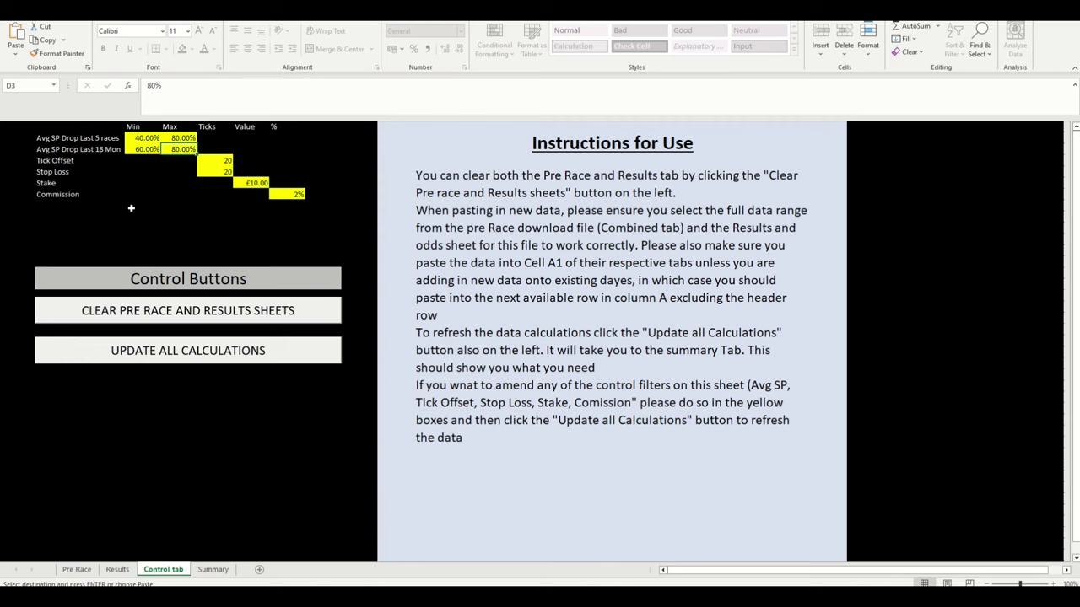
click(91, 569)
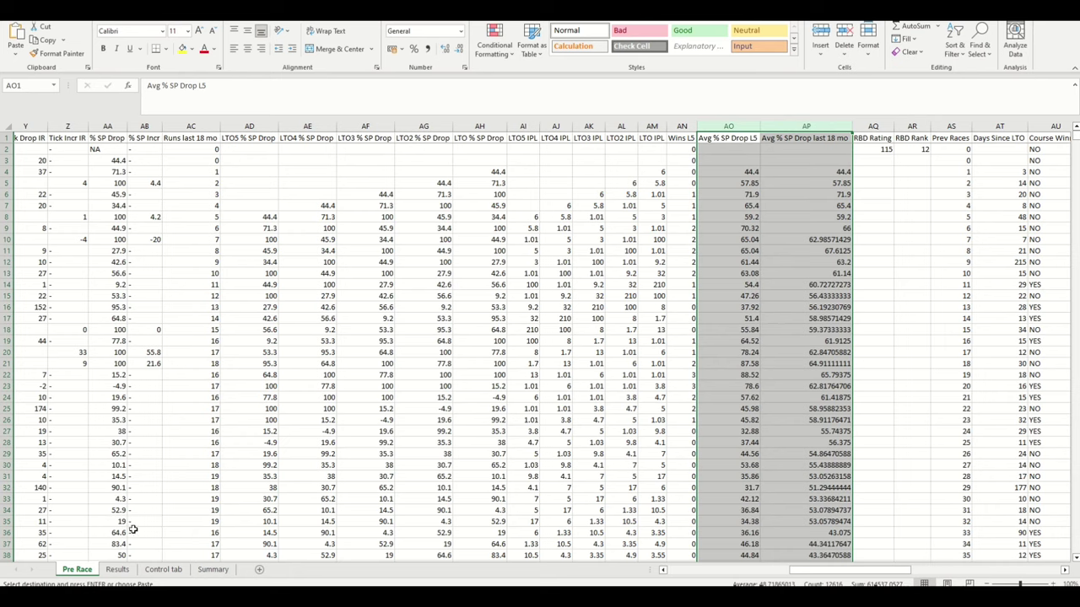
click(163, 569)
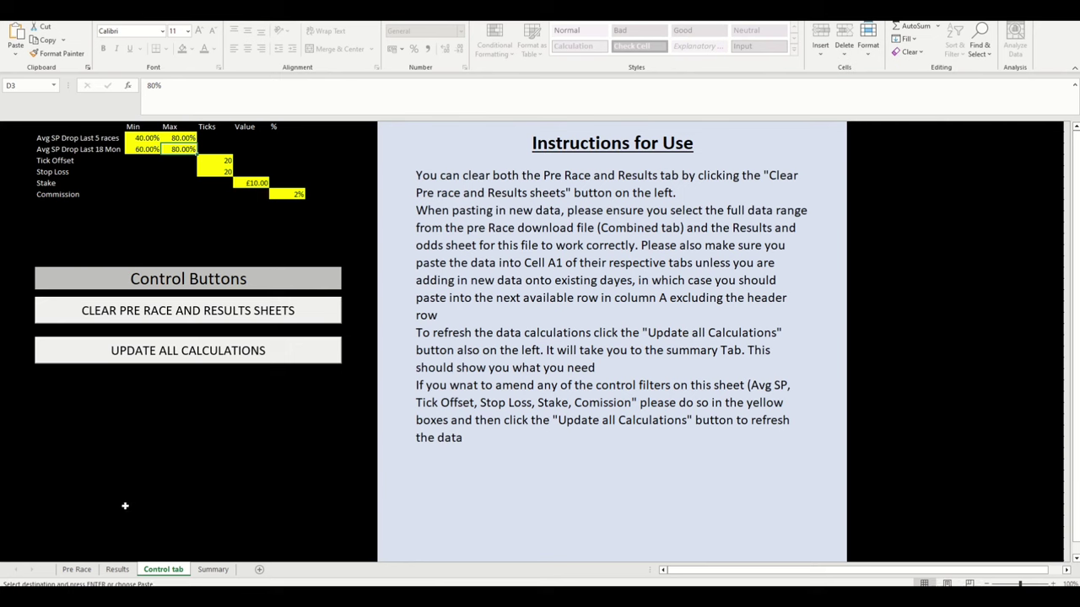
- Inspect the Results sheet from its first row across to the end of the traded price data for the first race
click(113, 569)
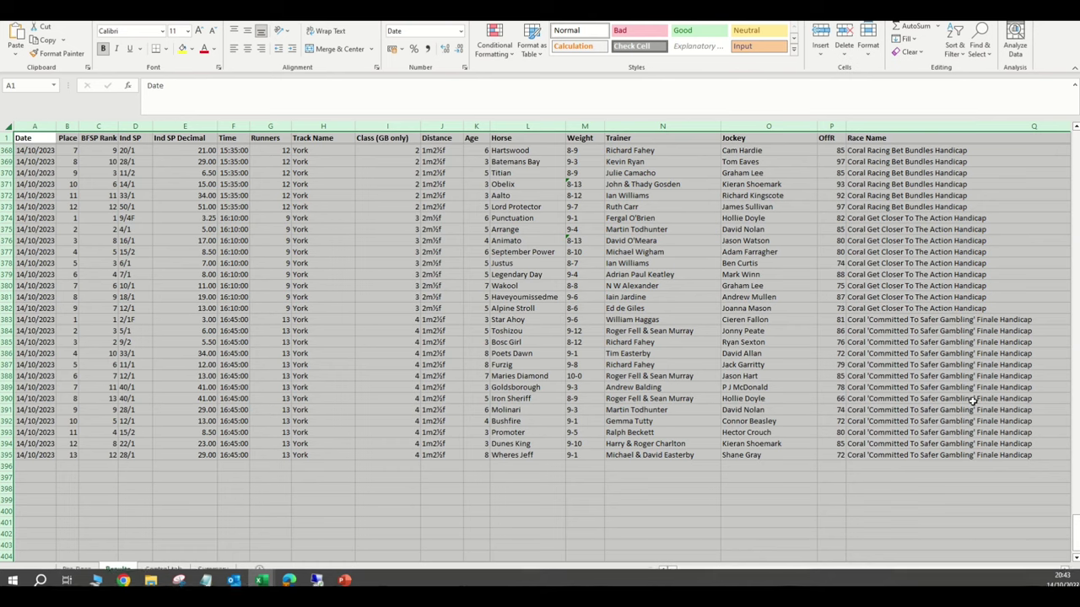
scroll(1074, 533, up, 20)
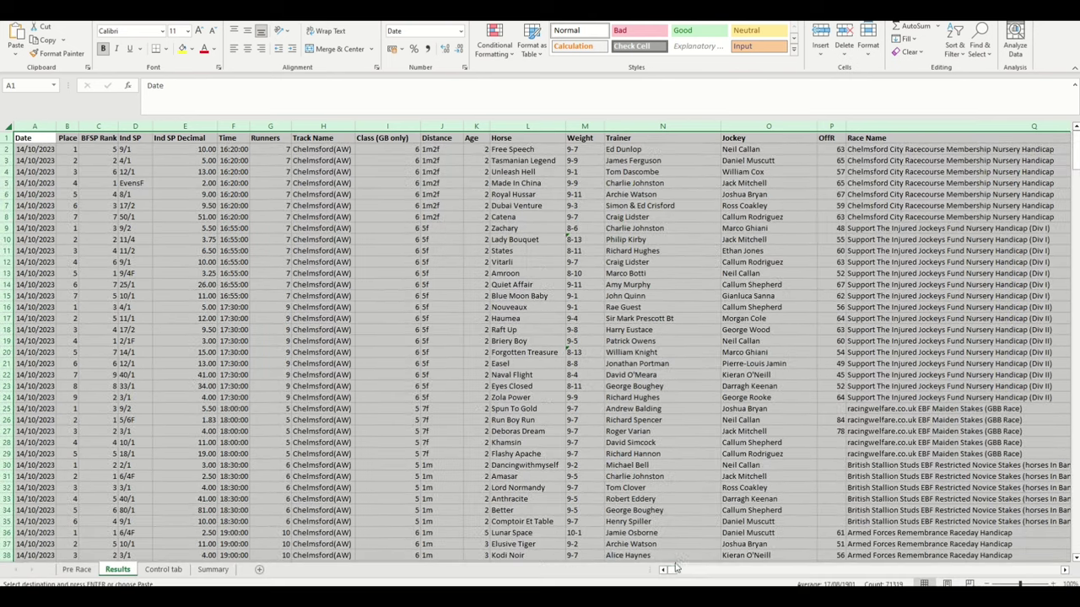
drag(674, 568, 693, 570)
click(533, 152)
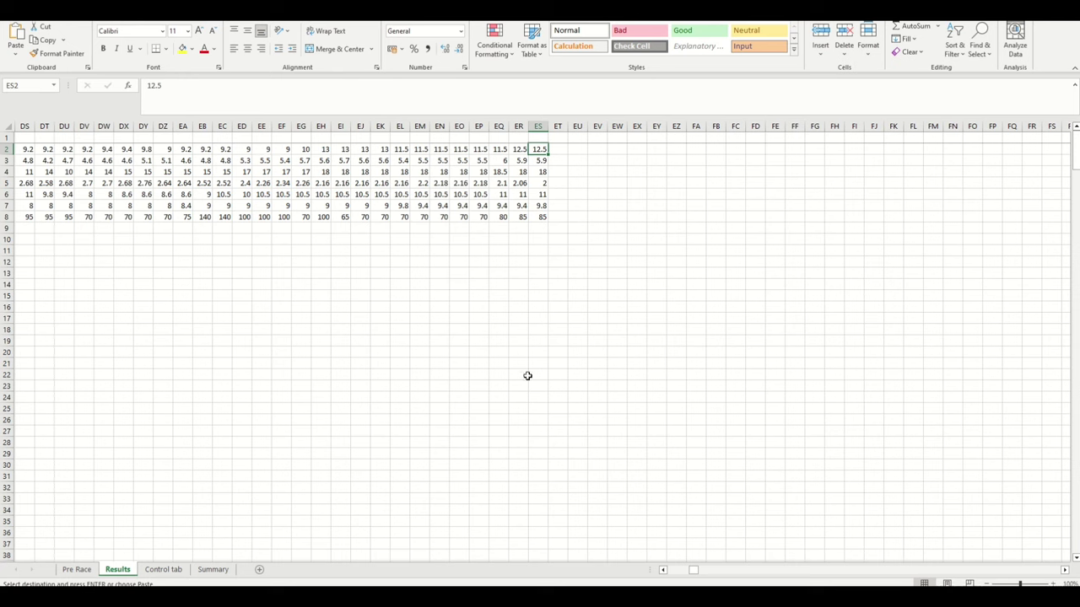
- Update all calculations from the Control tab to refresh the Summary sheet
click(166, 569)
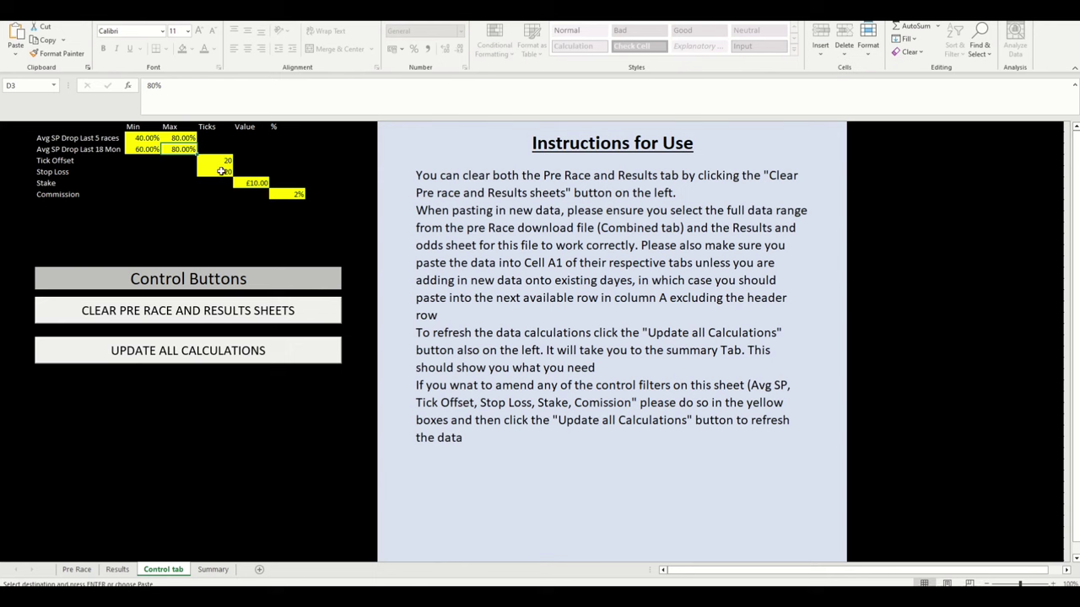
click(194, 350)
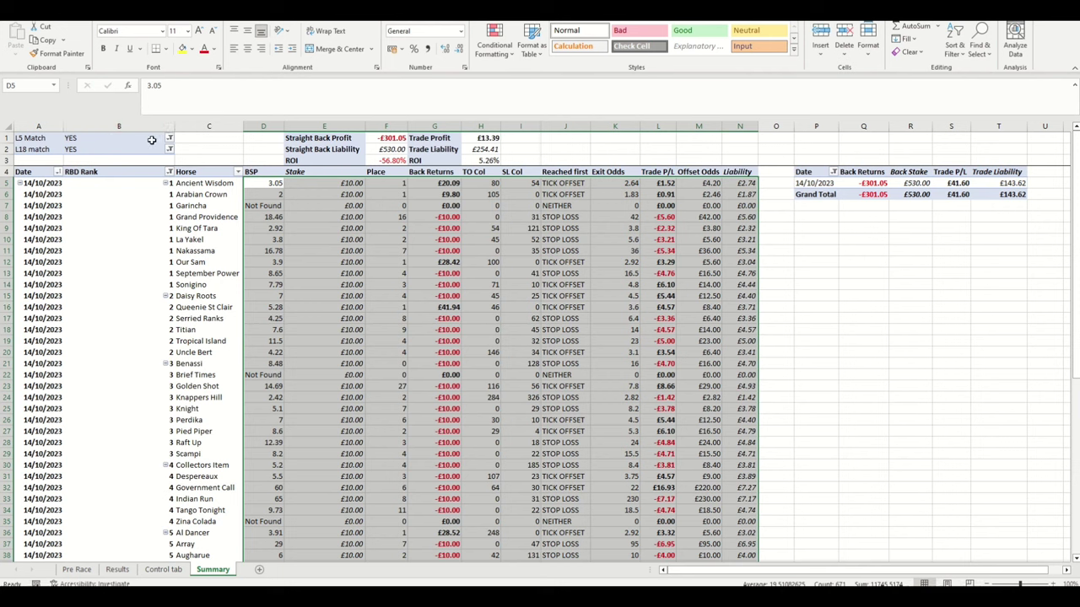
- Examine the L5 Match filter options and the full list of selected horses on the Summary sheet, referring to the Control tab filters
click(163, 570)
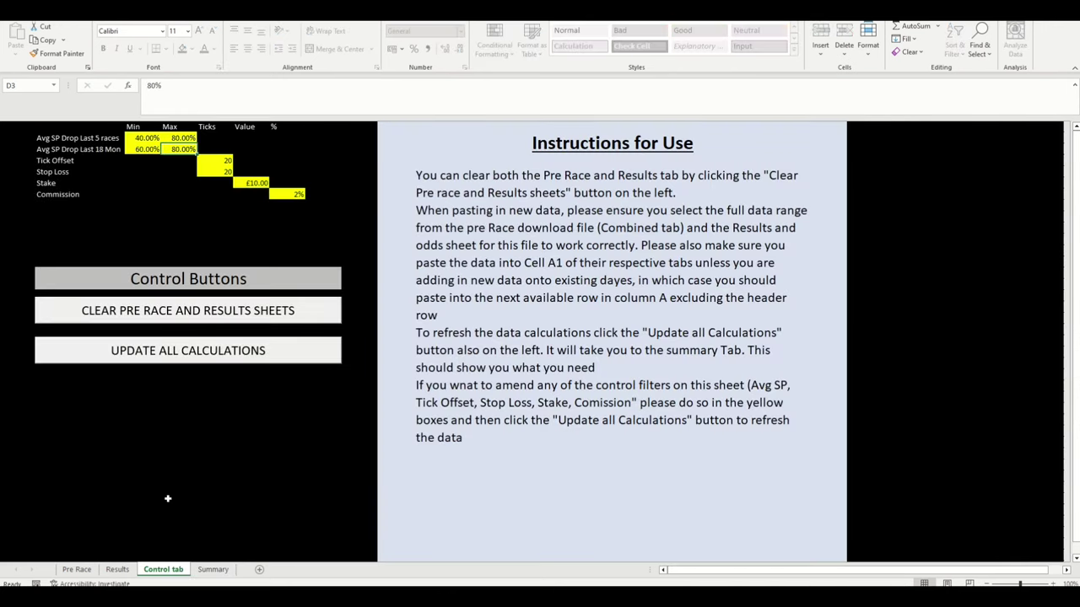
click(213, 569)
click(169, 137)
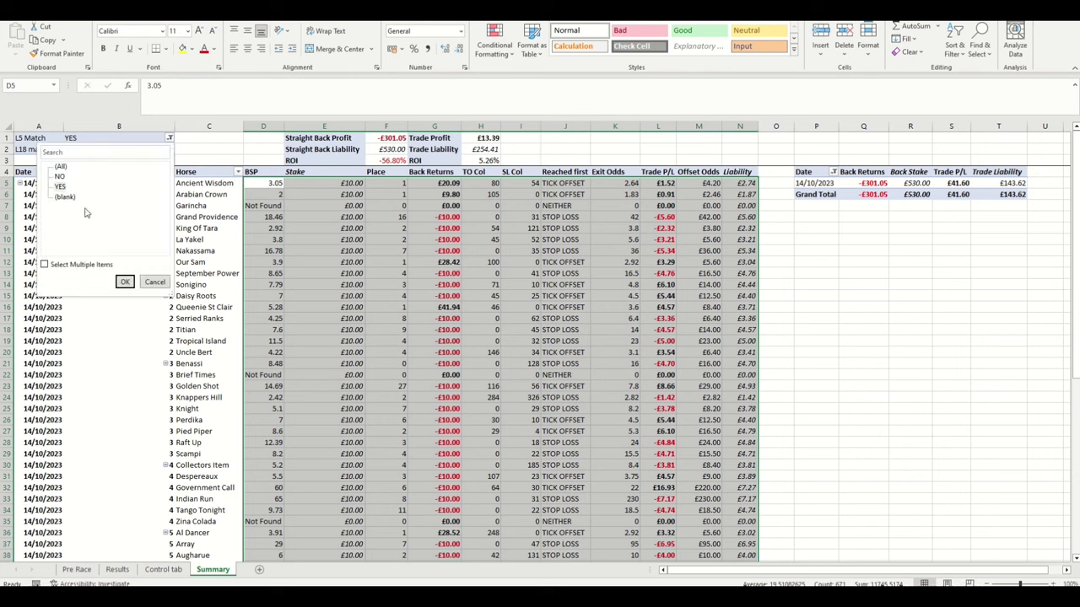
click(154, 282)
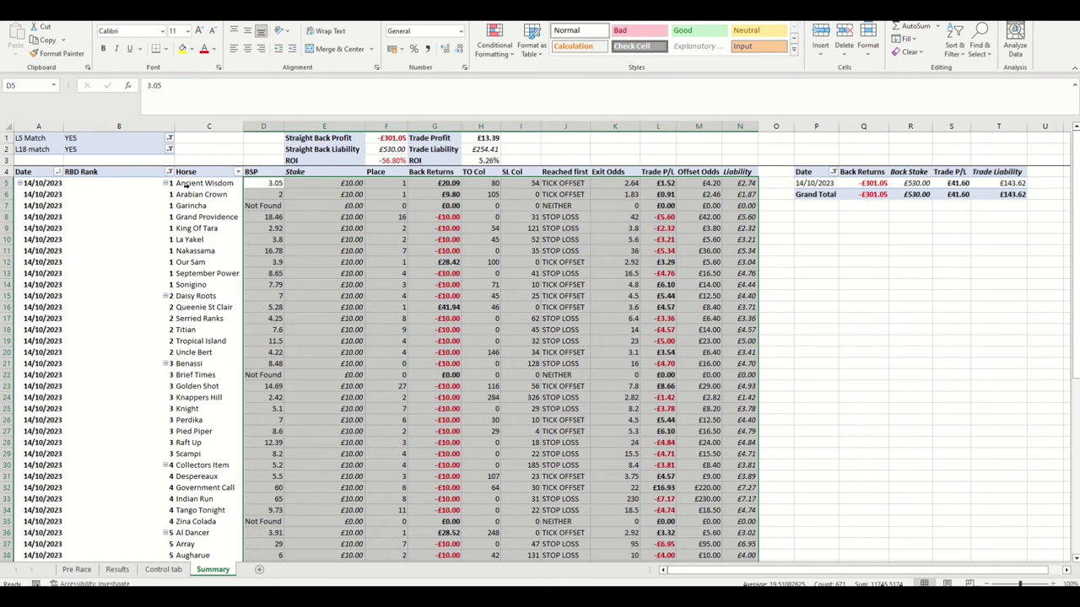
scroll(203, 187, down, 1)
click(173, 573)
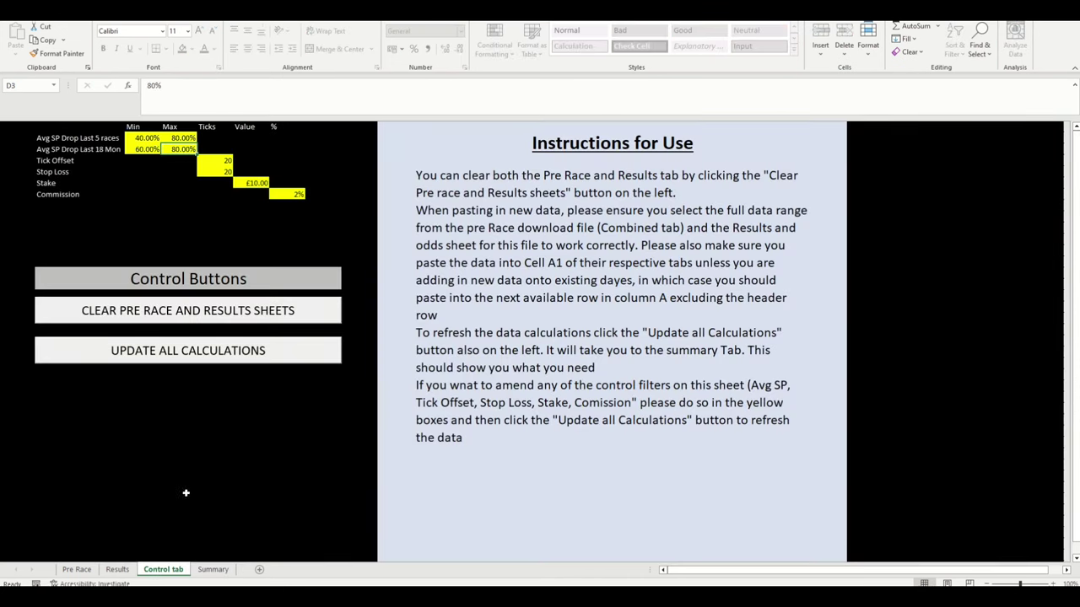
click(213, 569)
scroll(229, 475, down, 6)
scroll(229, 476, down, 7)
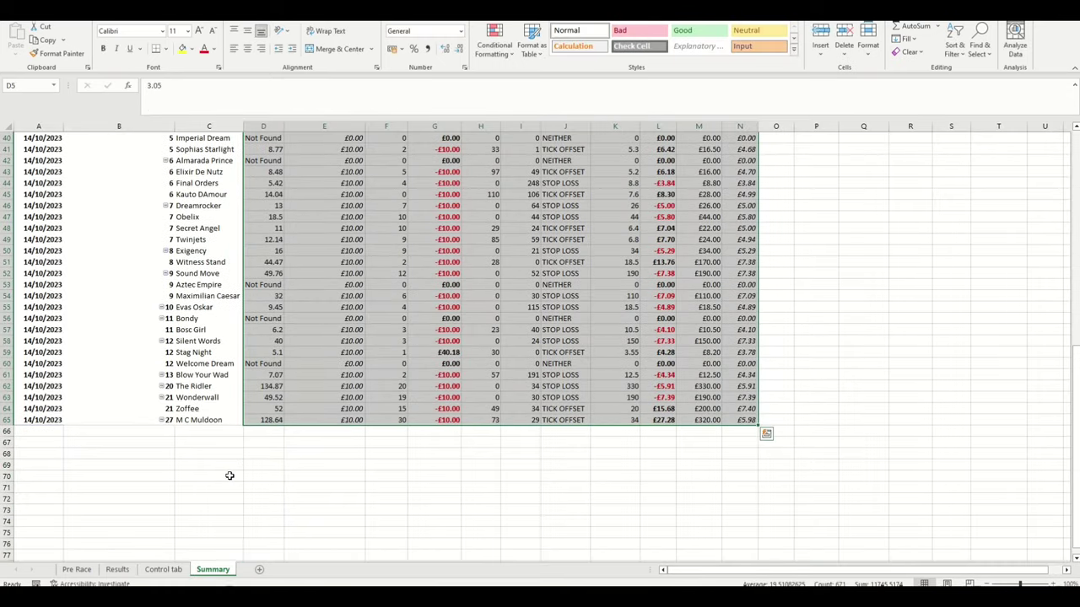
scroll(229, 476, up, 13)
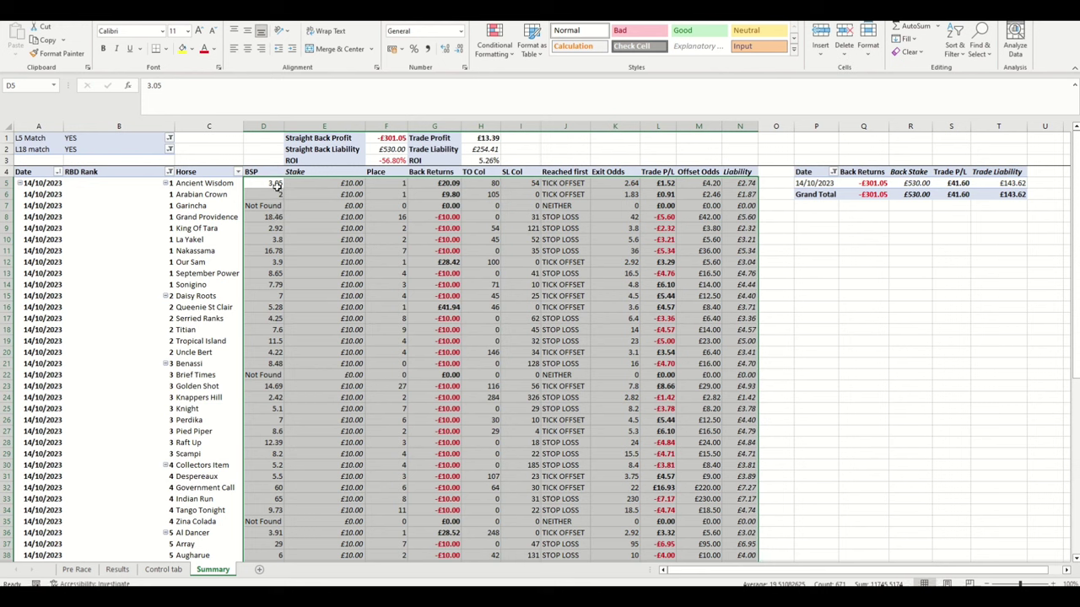
- Examine the Summary rows whose BSP is Not Found, and check the summary against the Control tab settings
click(269, 208)
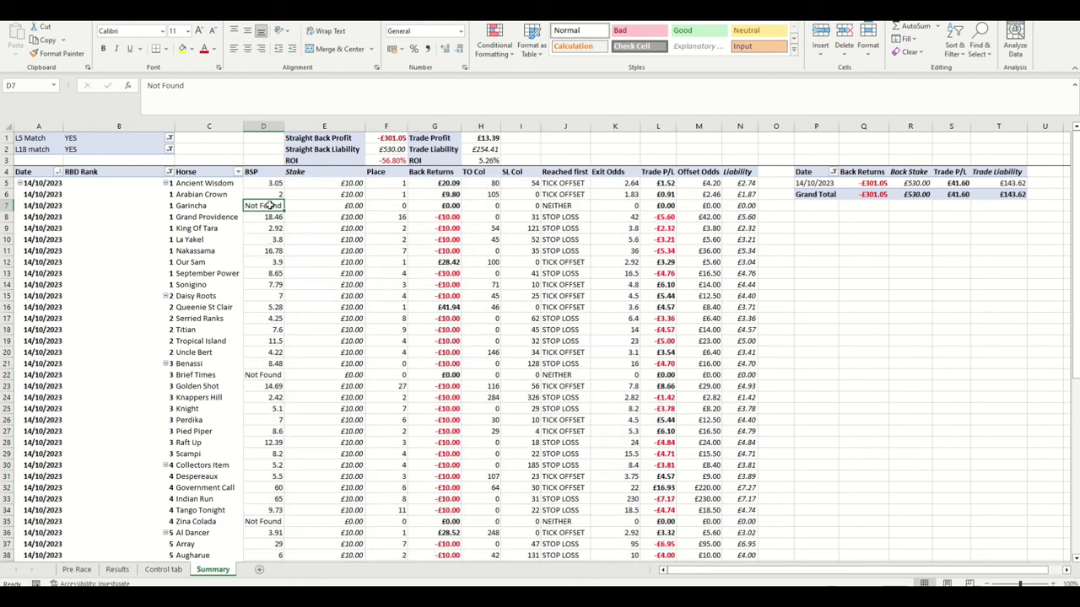
click(276, 373)
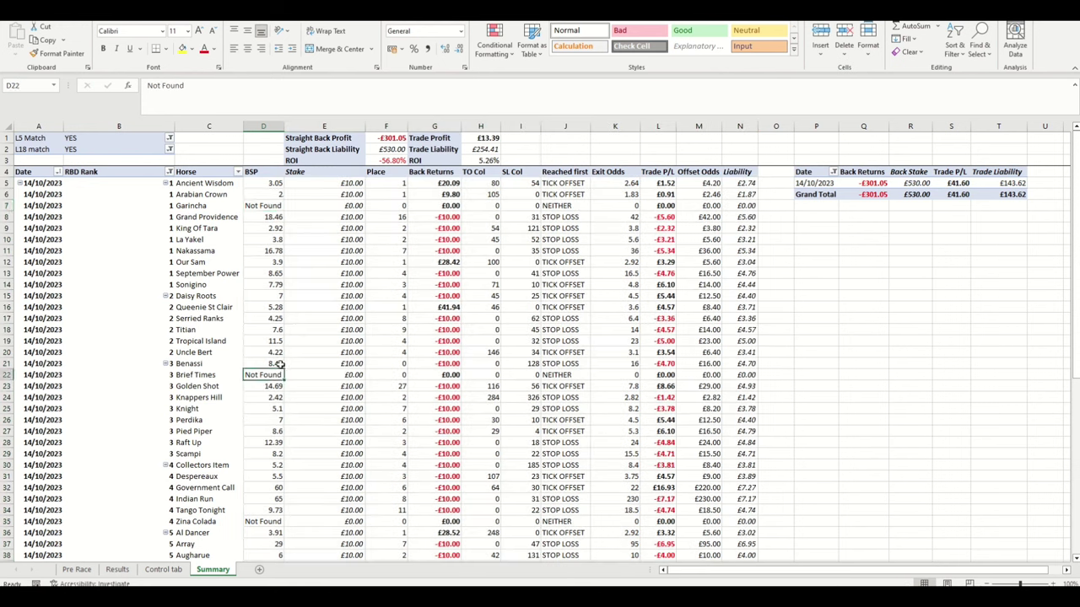
scroll(287, 296, down, 12)
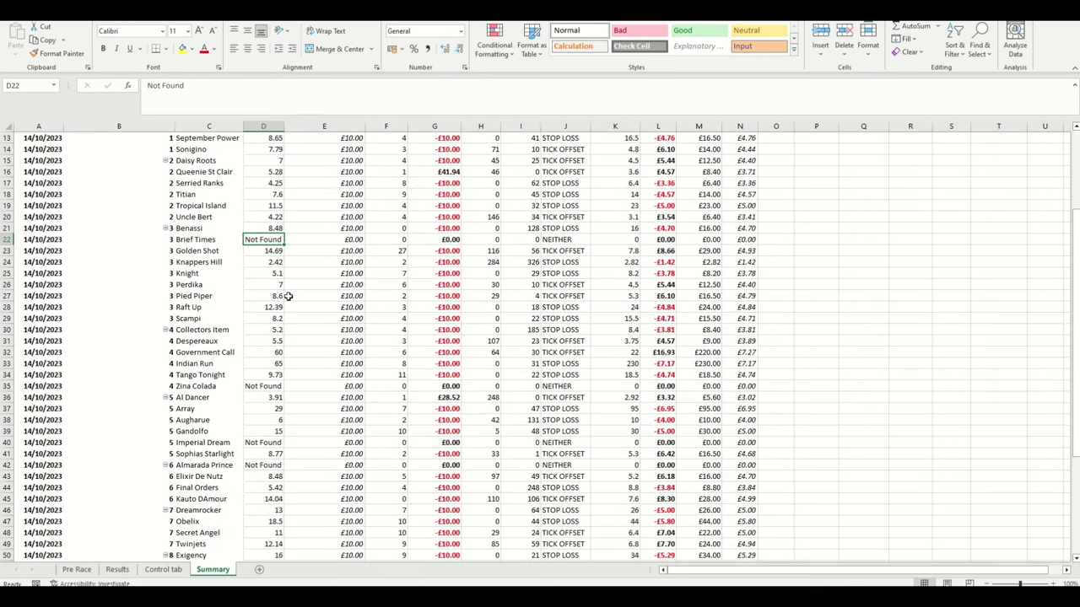
scroll(287, 296, up, 12)
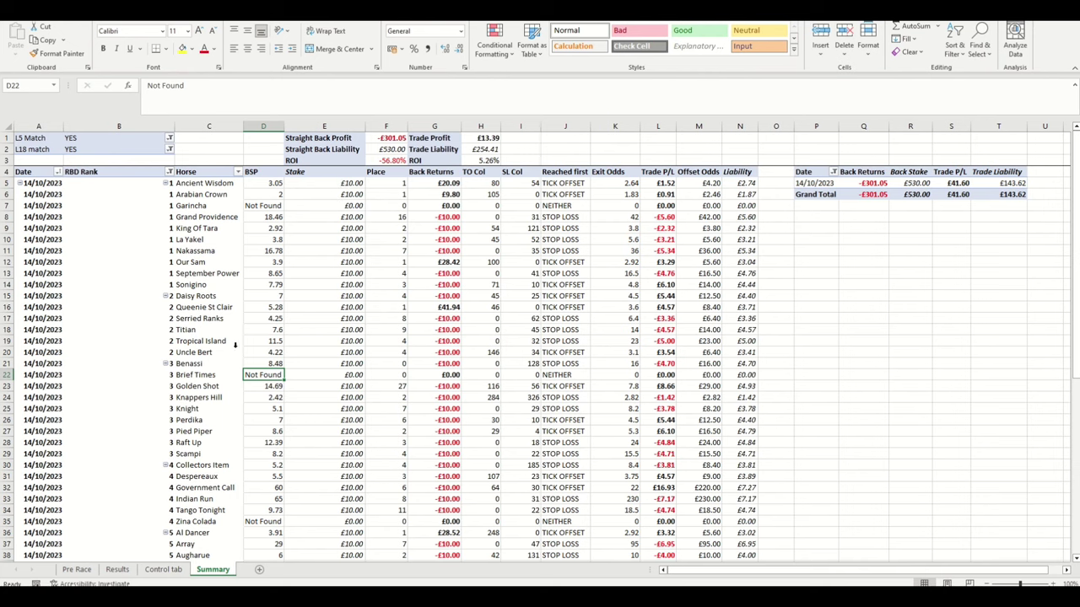
click(162, 570)
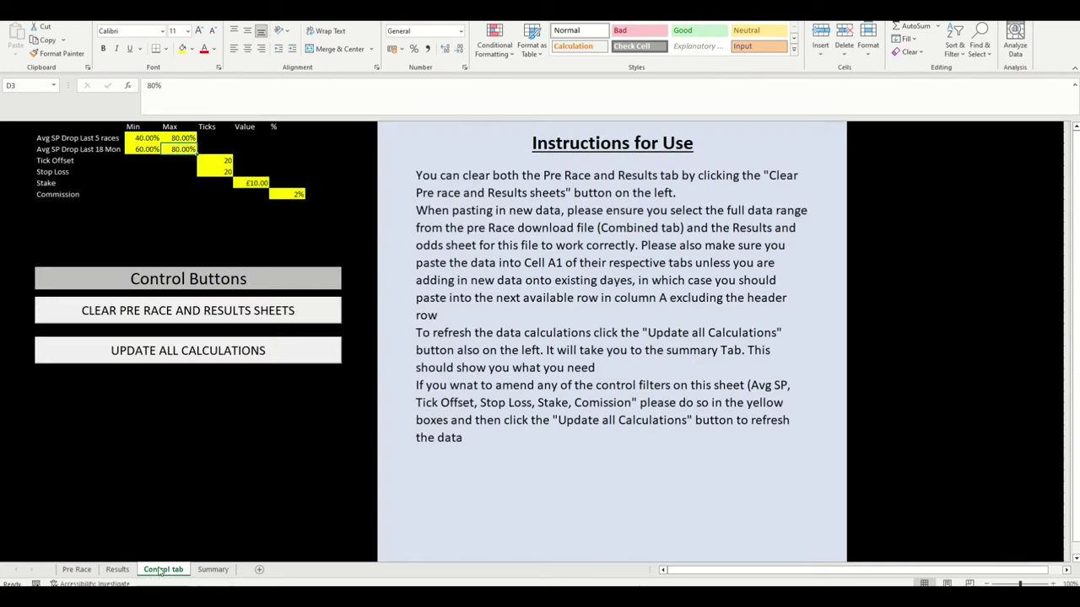
click(216, 570)
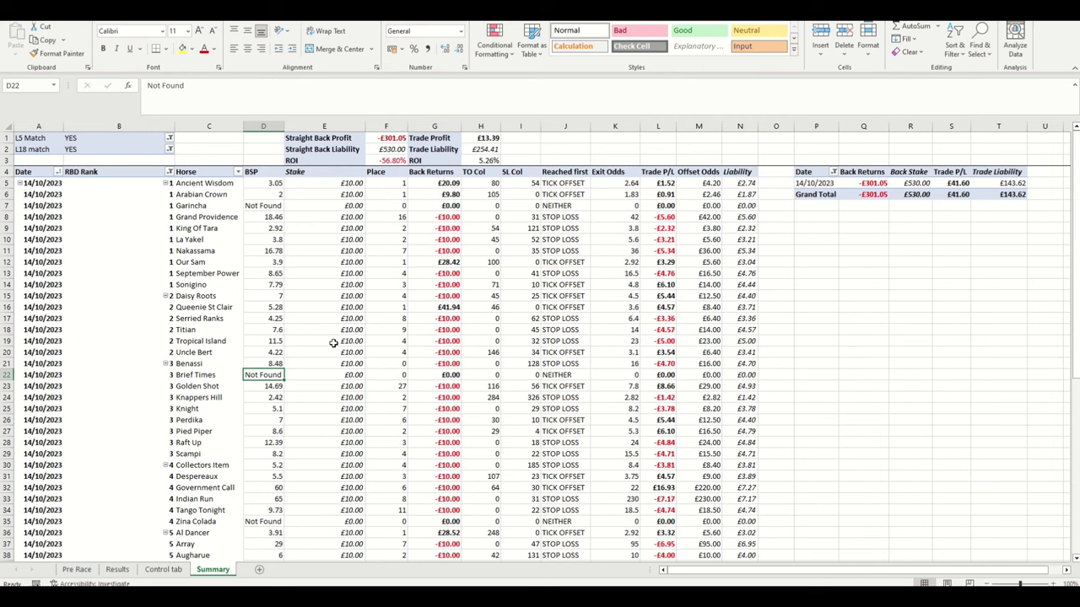
click(163, 569)
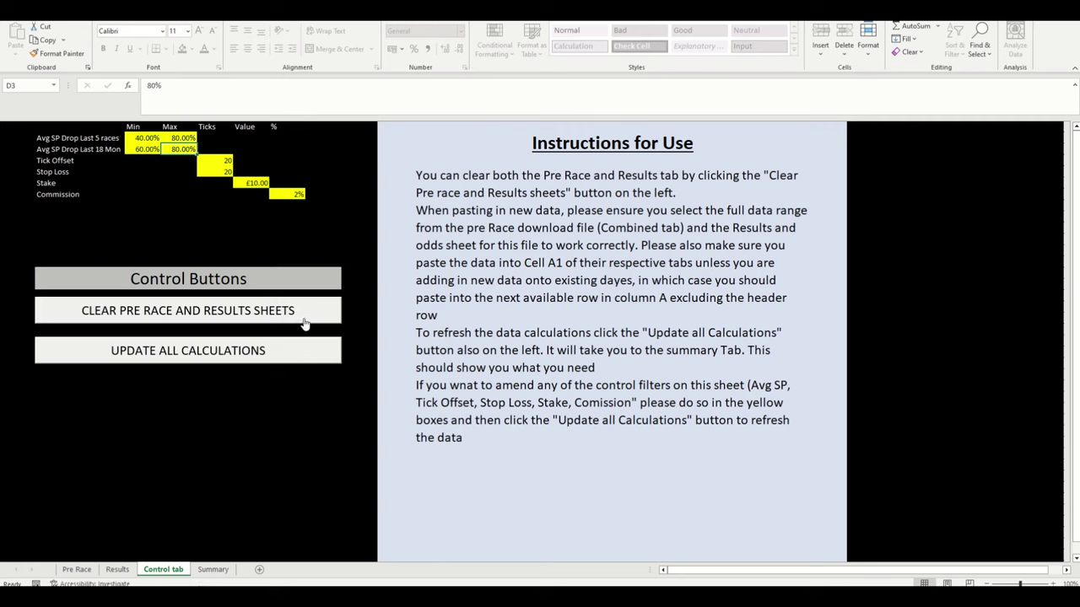
click(213, 569)
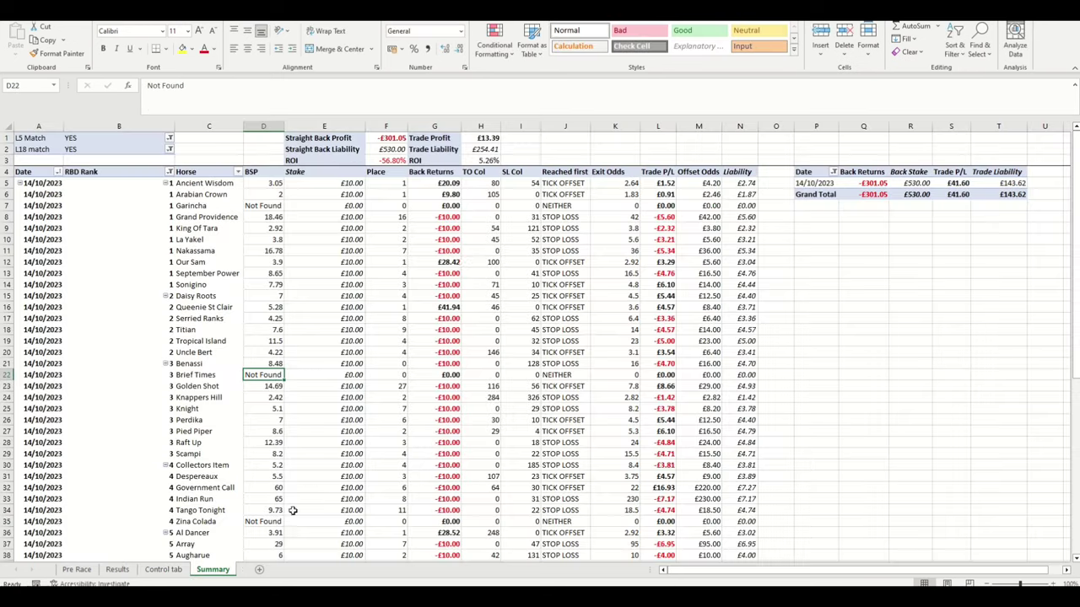
- Examine the Back Returns, TO Col and SL Col values of the first horse on the Summary sheet
click(446, 186)
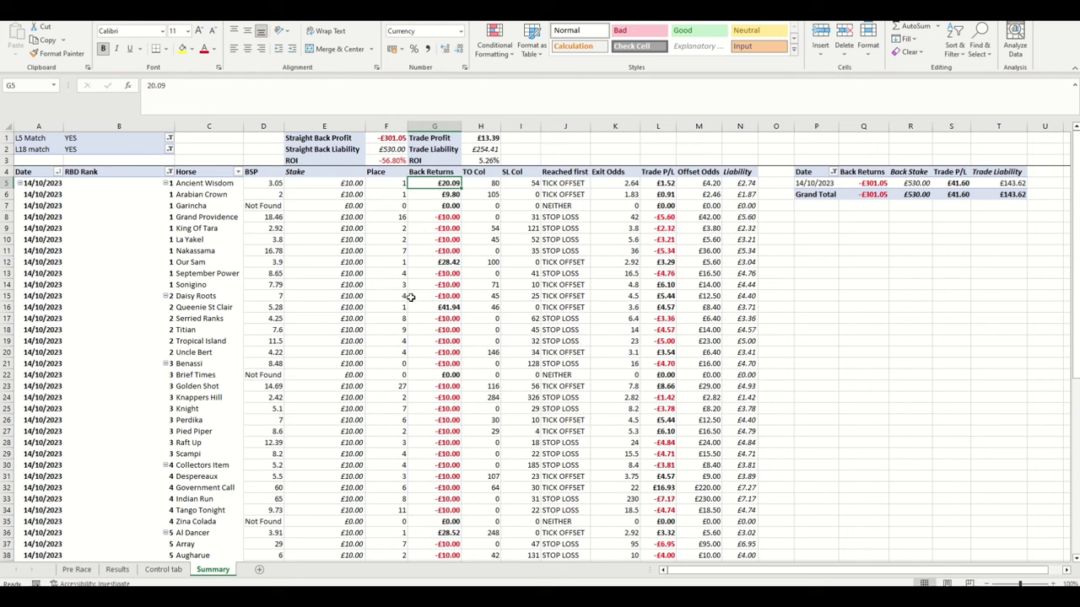
click(481, 184)
click(531, 183)
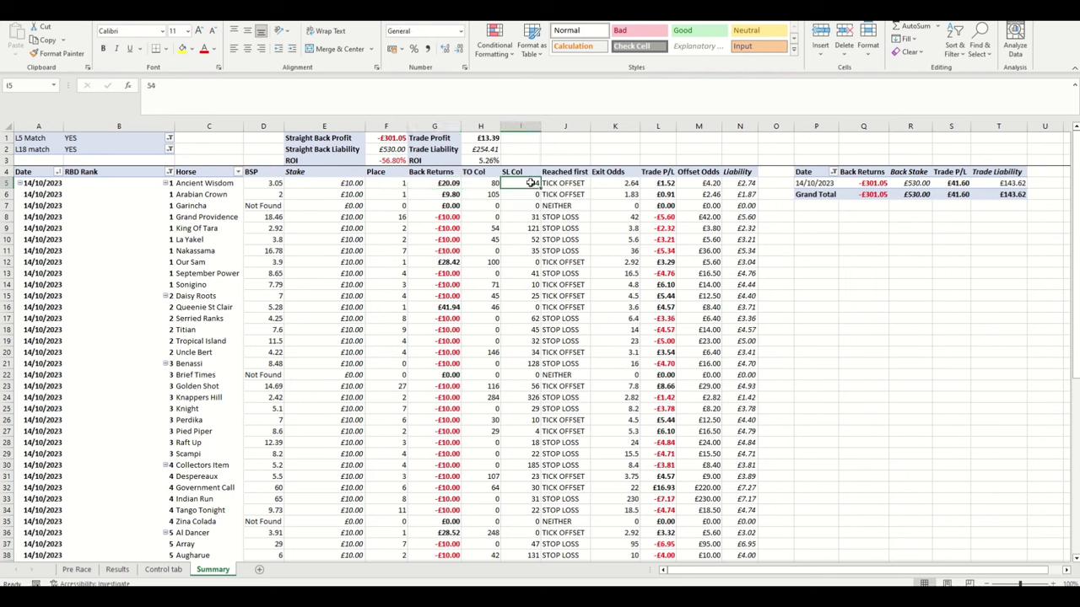
click(494, 184)
click(534, 185)
click(495, 186)
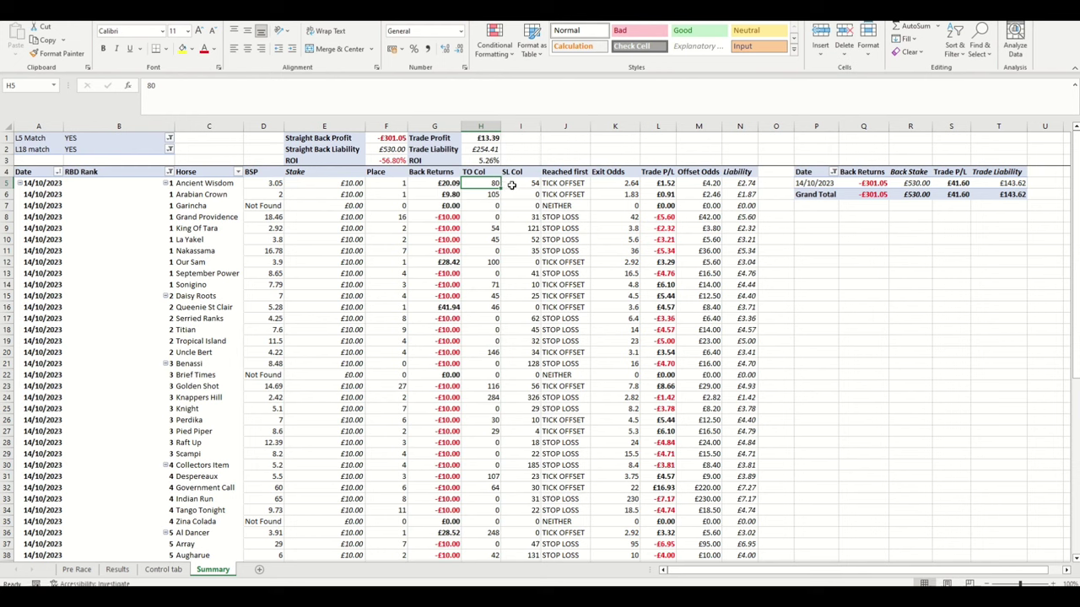
click(520, 186)
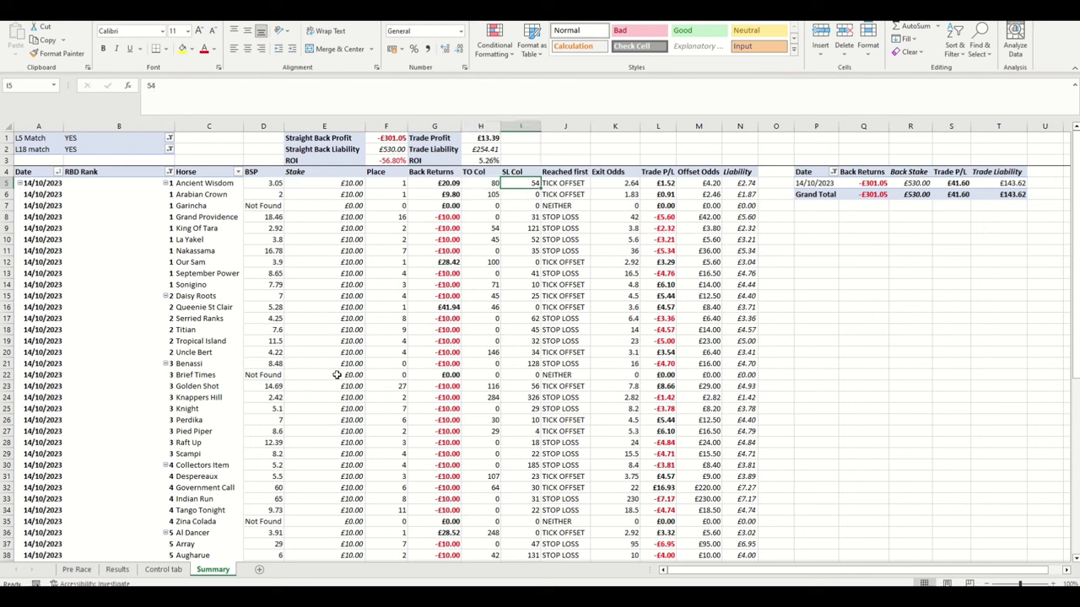
- Examine the BSP, IPL, IPH, Cell L and Cell H values of the first runner on the Results sheet
click(120, 571)
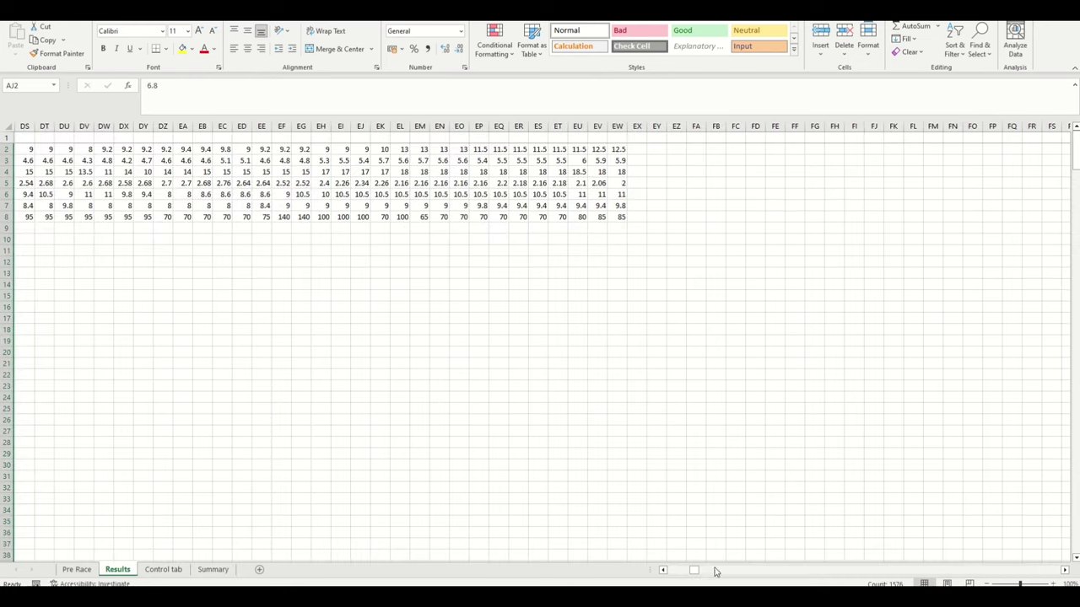
drag(699, 571, 684, 571)
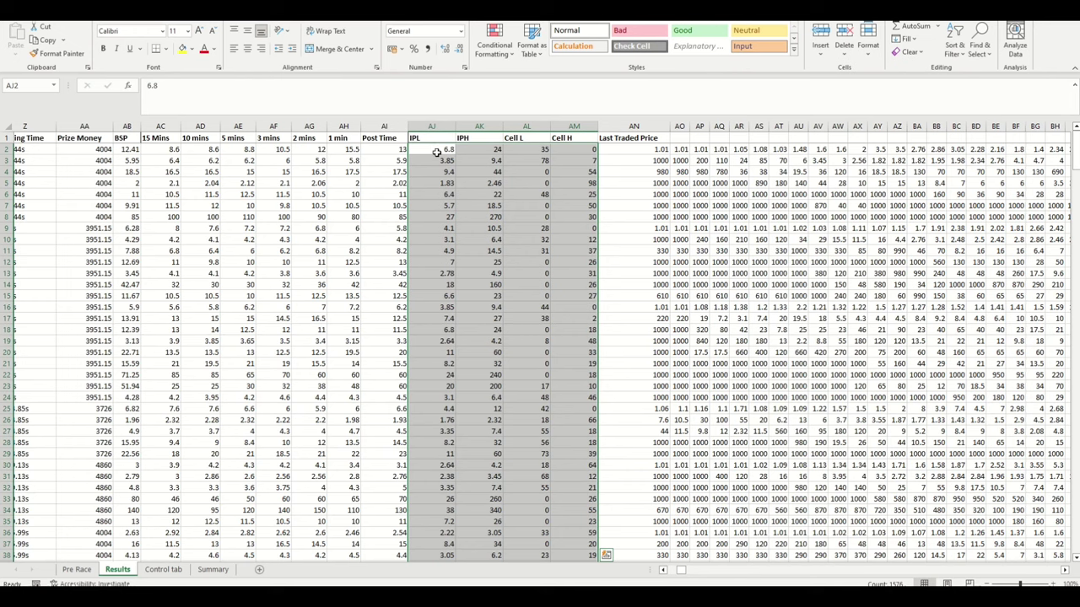
click(135, 150)
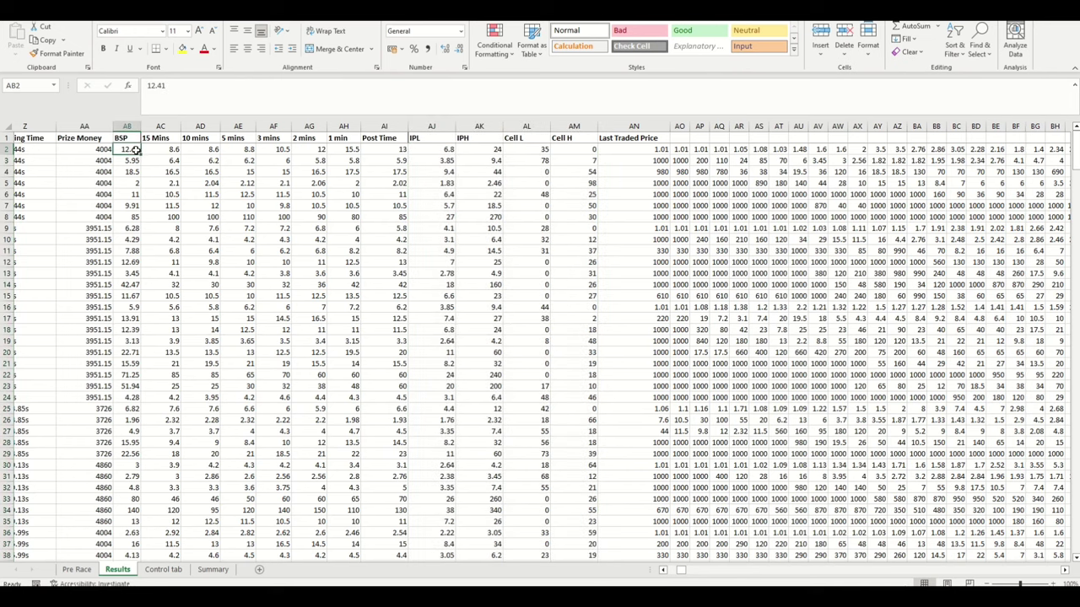
drag(690, 570, 680, 571)
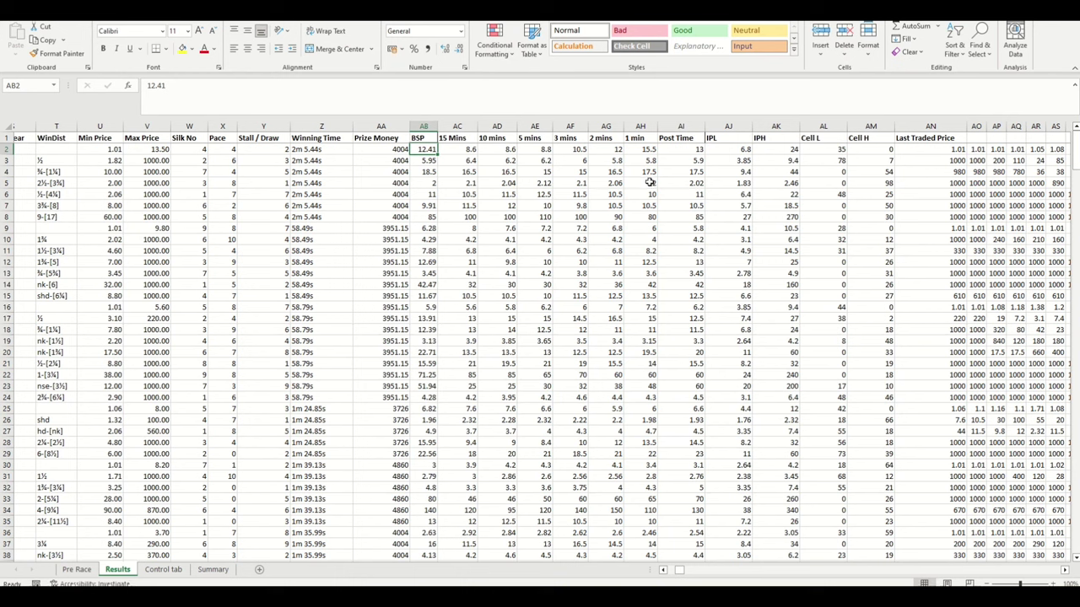
click(737, 150)
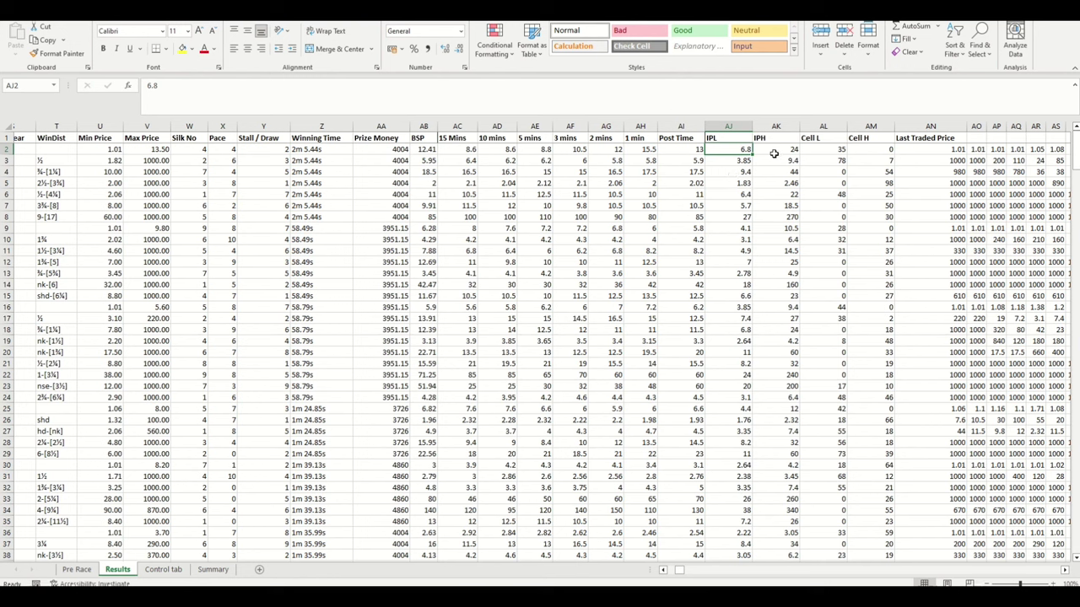
click(774, 150)
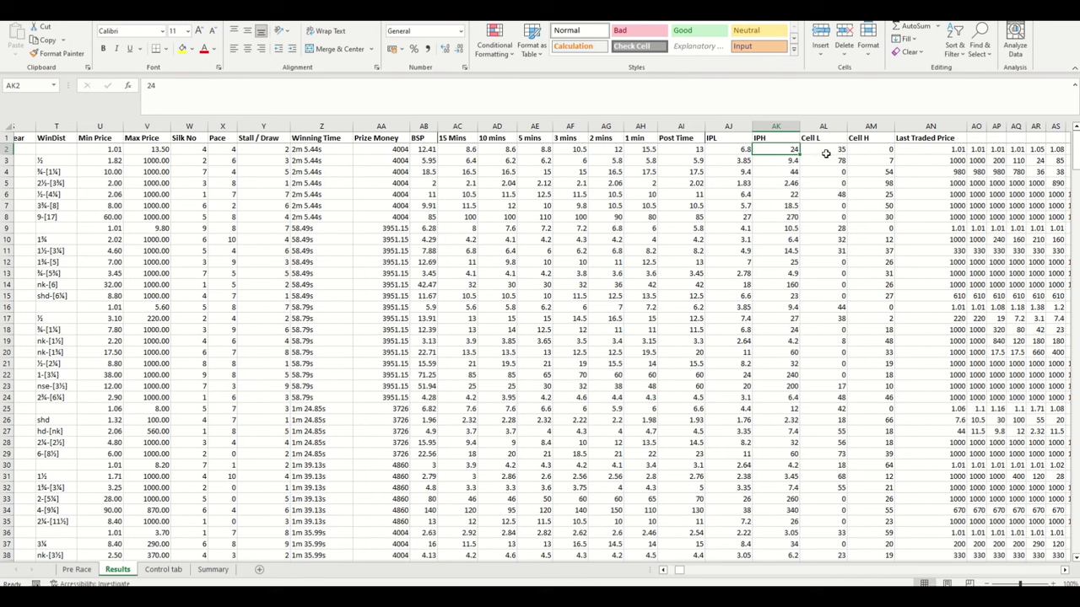
click(832, 151)
click(863, 150)
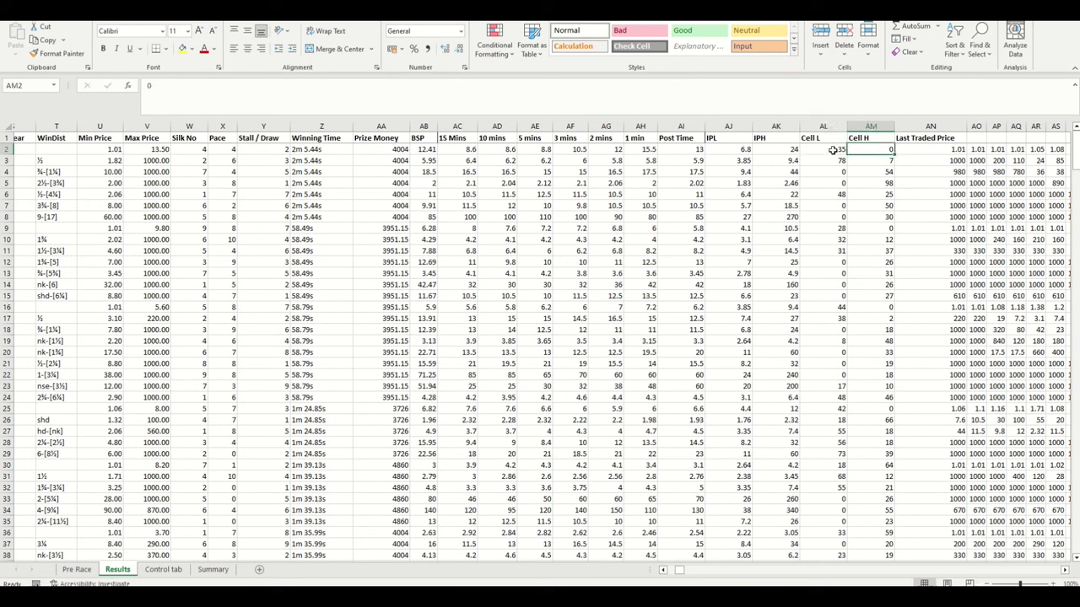
- Compare the Cell L and Cell H values of the first runner on the Results sheet
click(833, 150)
click(864, 150)
click(827, 150)
click(860, 150)
scroll(371, 46, down, 7)
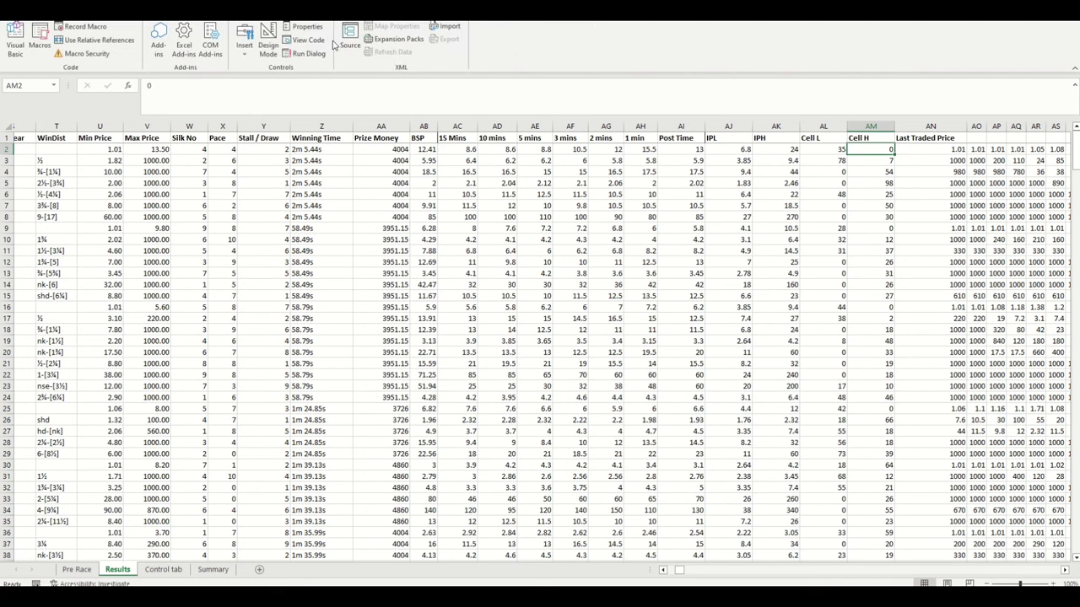
- Review the PreRace, Results and Summary macro code in Module1 of the Example file's VBA project
click(19, 44)
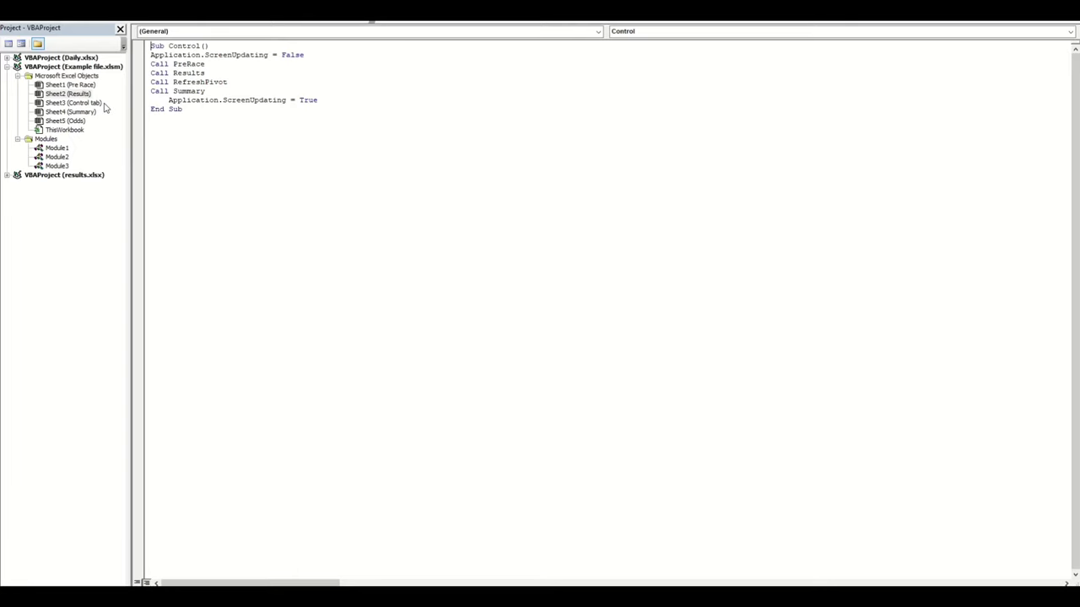
double_click(67, 149)
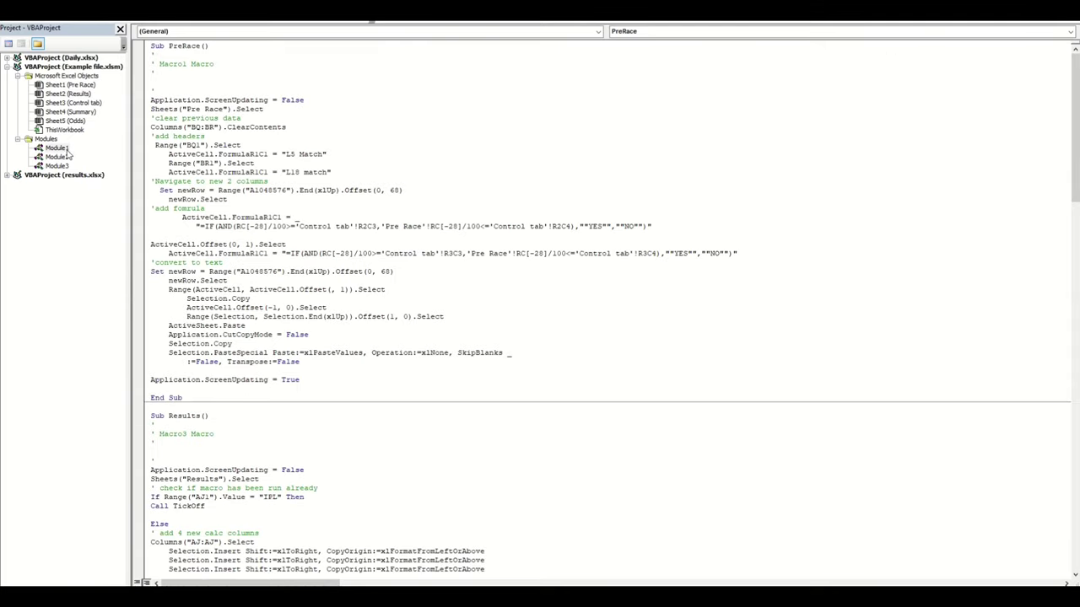
scroll(320, 272, down, 12)
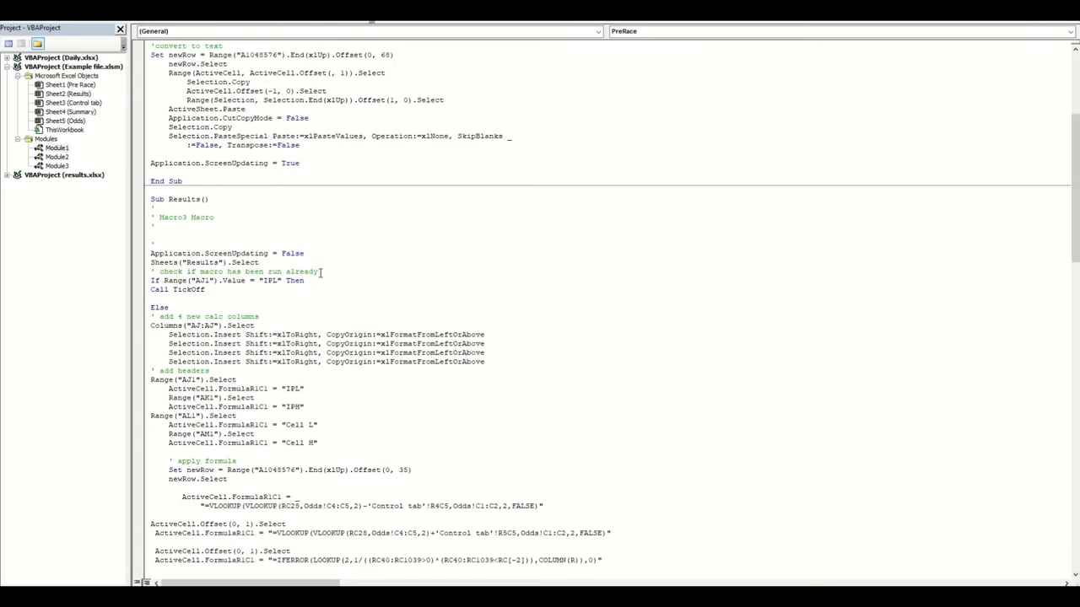
scroll(321, 271, down, 8)
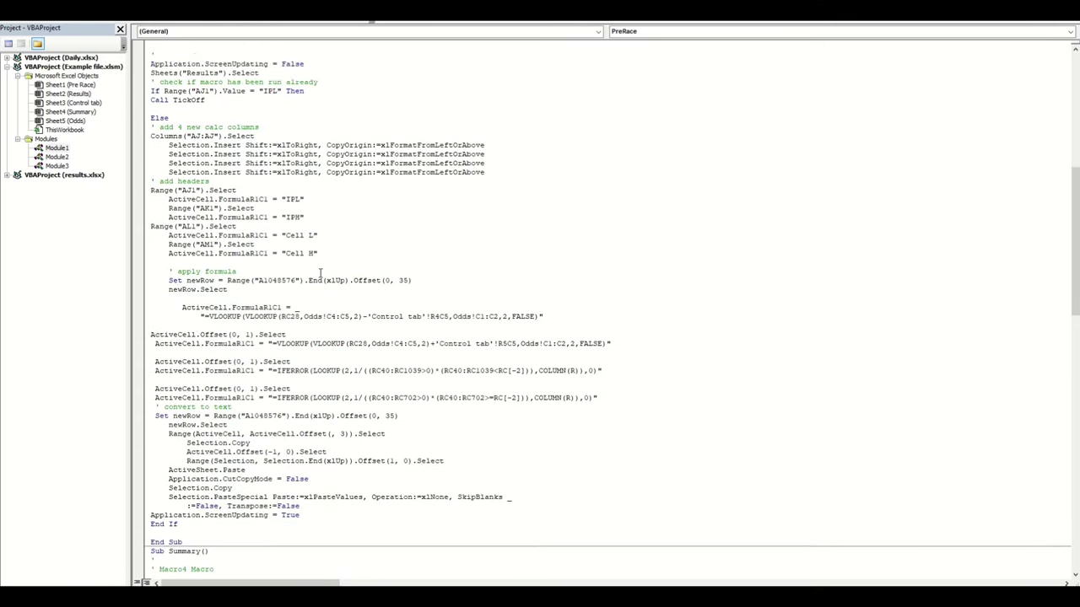
scroll(320, 272, down, 5)
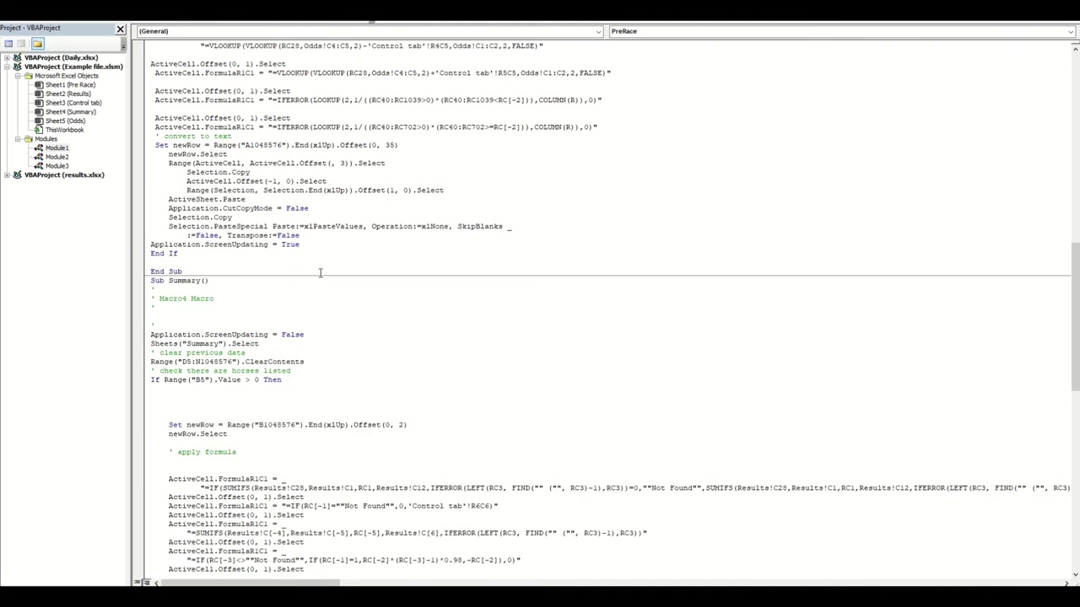
scroll(320, 271, down, 9)
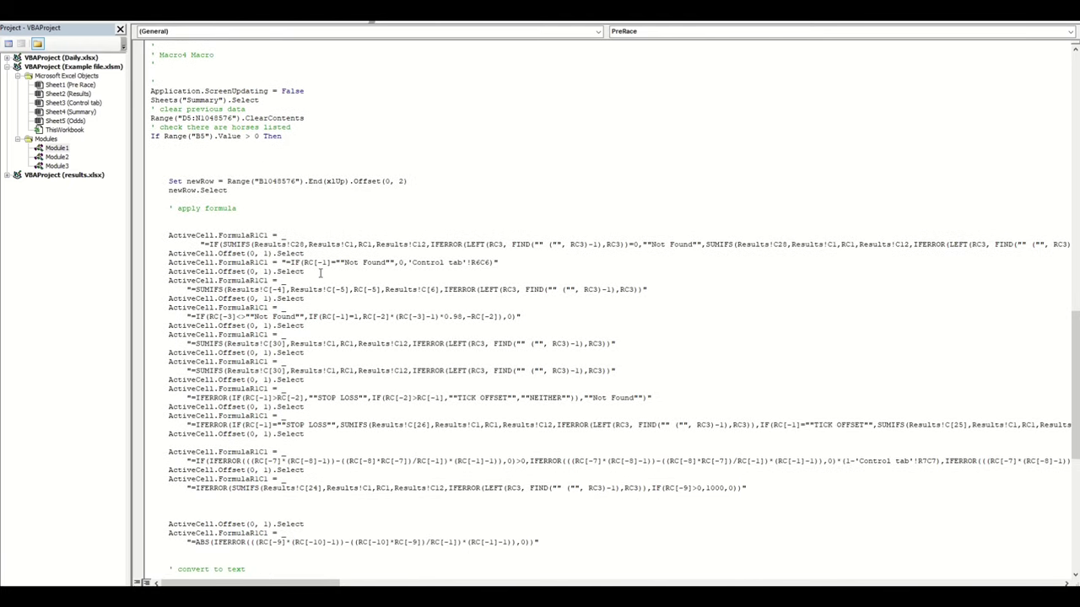
scroll(320, 272, up, 16)
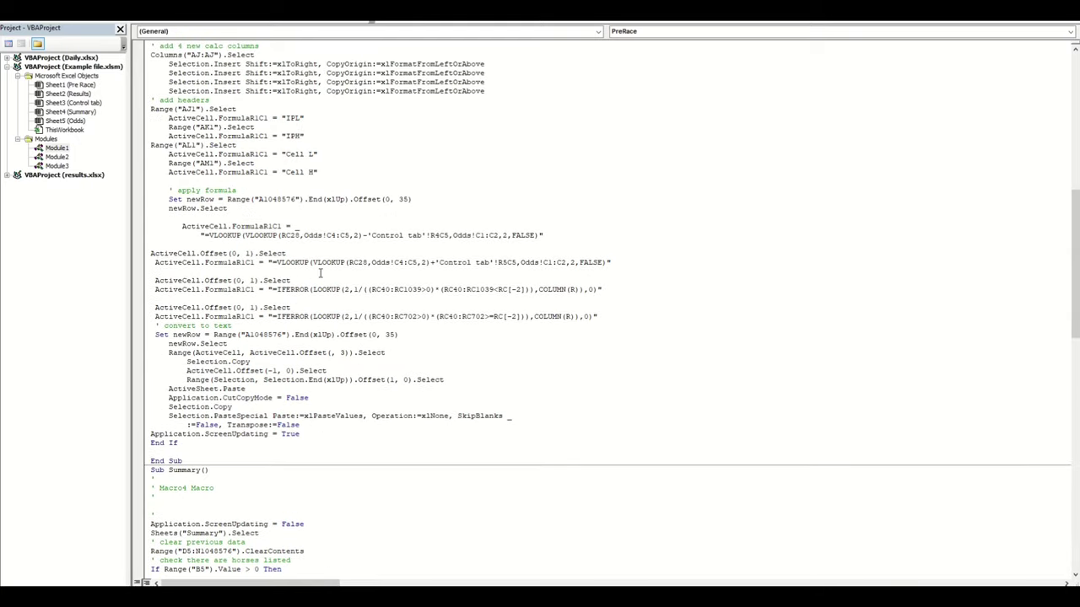
scroll(320, 273, up, 8)
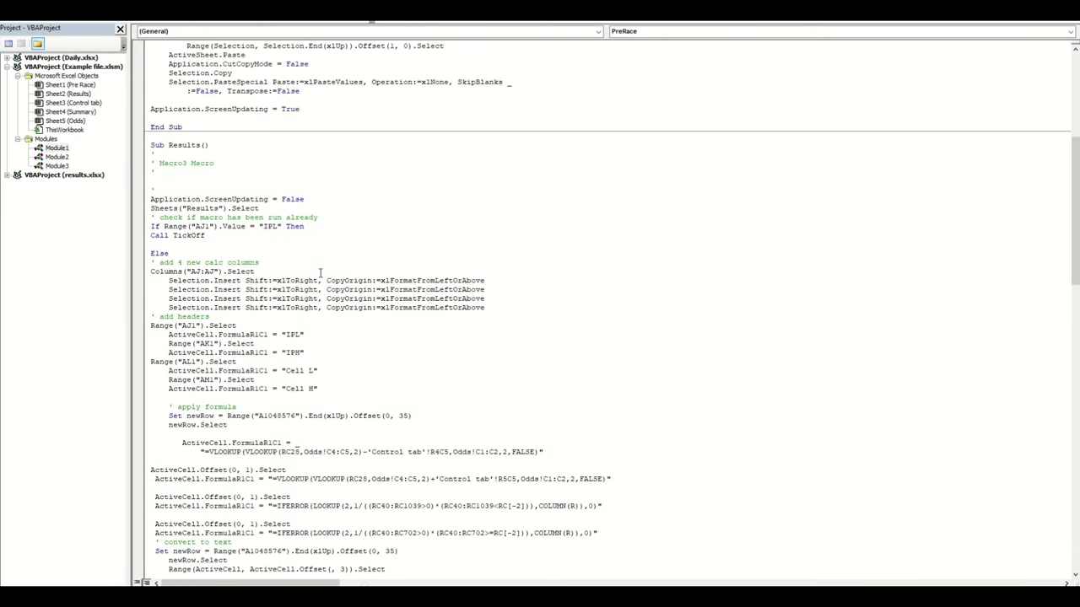
scroll(321, 272, up, 10)
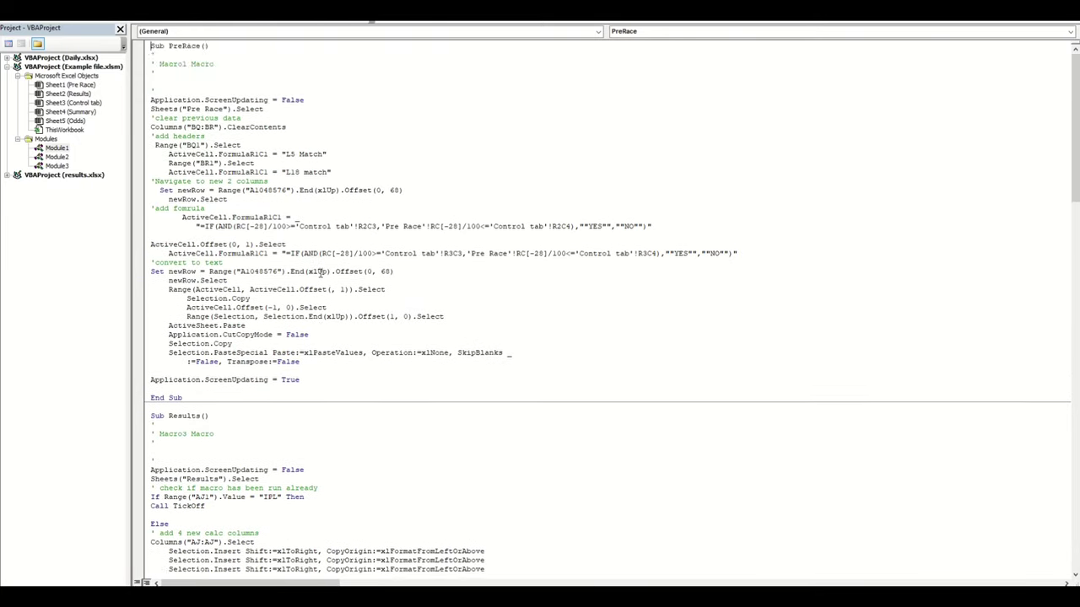
scroll(321, 271, down, 2)
scroll(320, 271, up, 2)
key(alt+F11)
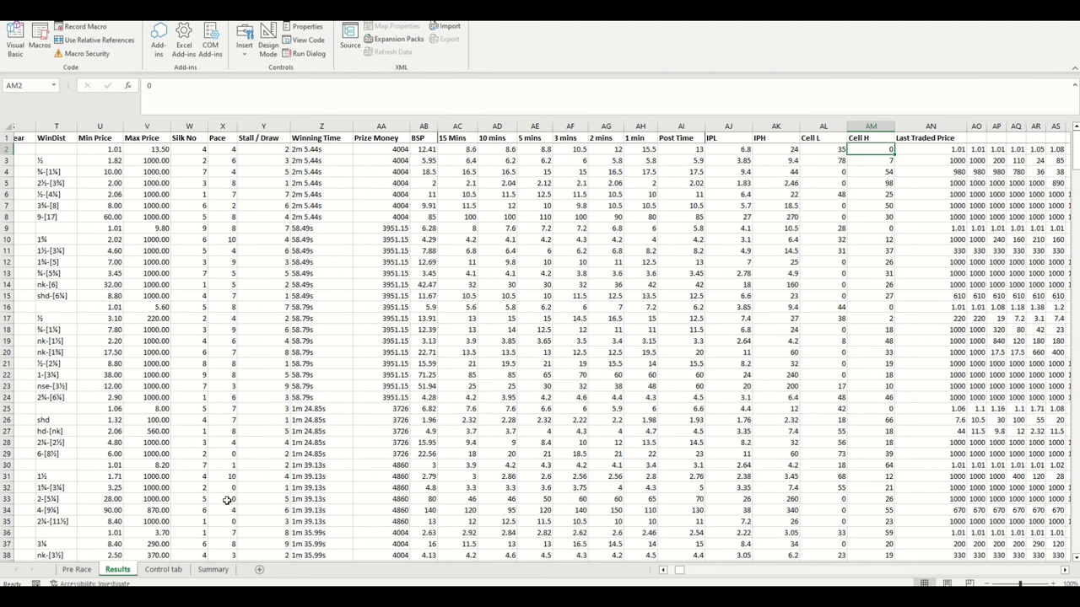
- Examine the Reached first and Exit Odds values of the first horse on the Summary sheet
click(215, 570)
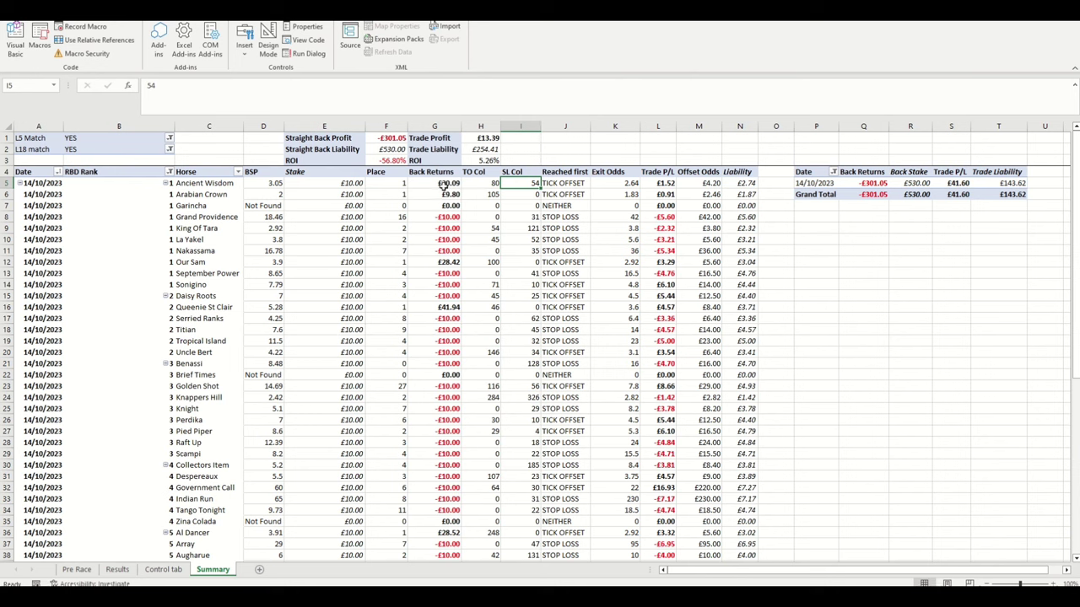
click(573, 183)
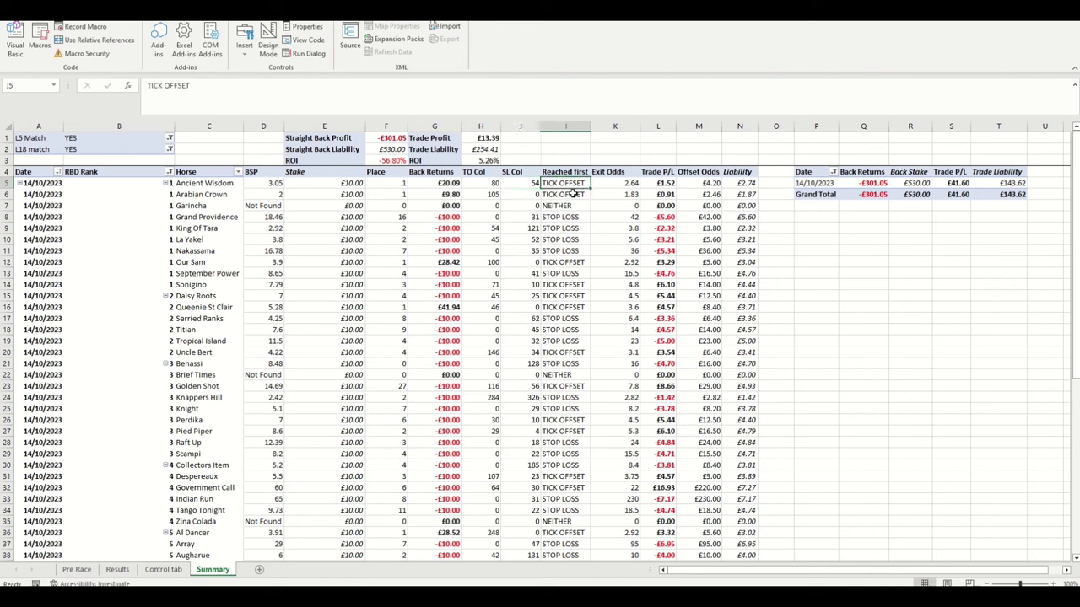
click(623, 183)
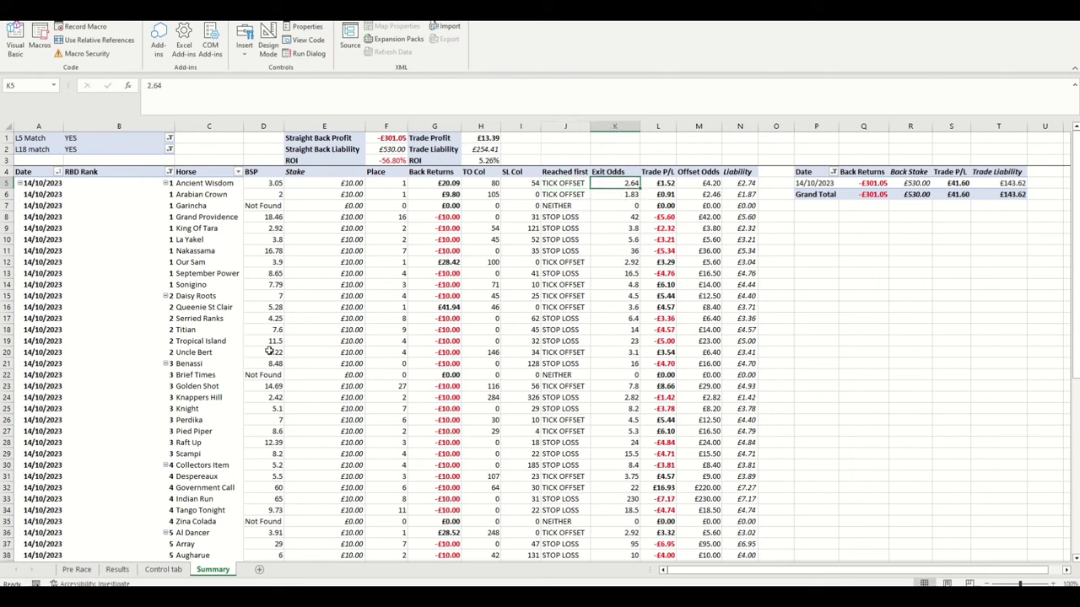
- Copy the first horse's name from the Summary sheet and find Ancient Wisdom on the Results sheet
click(209, 184)
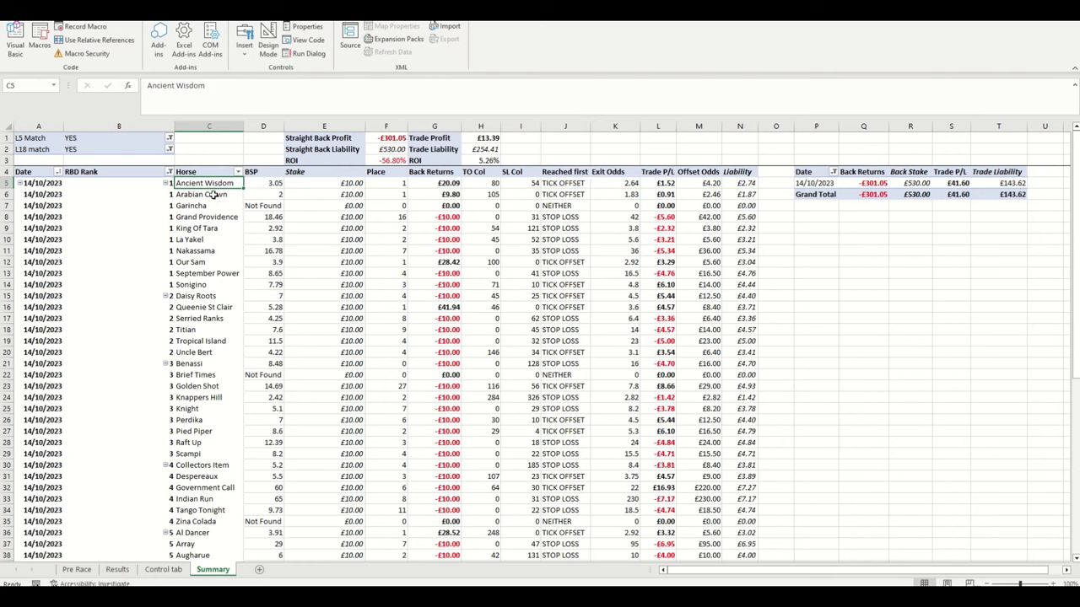
key(ctrl+c)
click(117, 569)
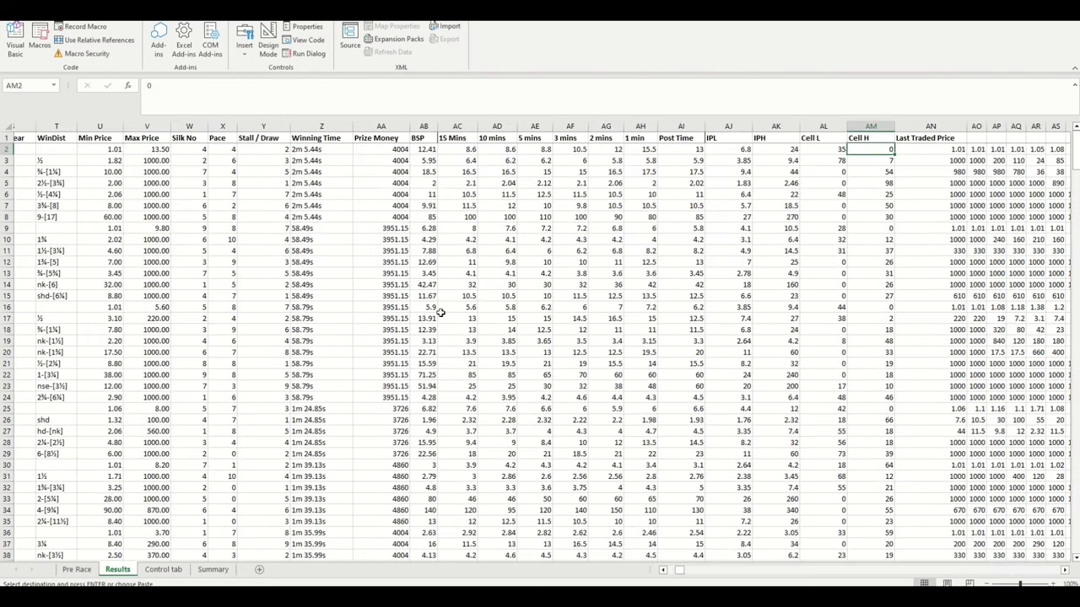
key(ctrl+f)
key(ctrl+v)
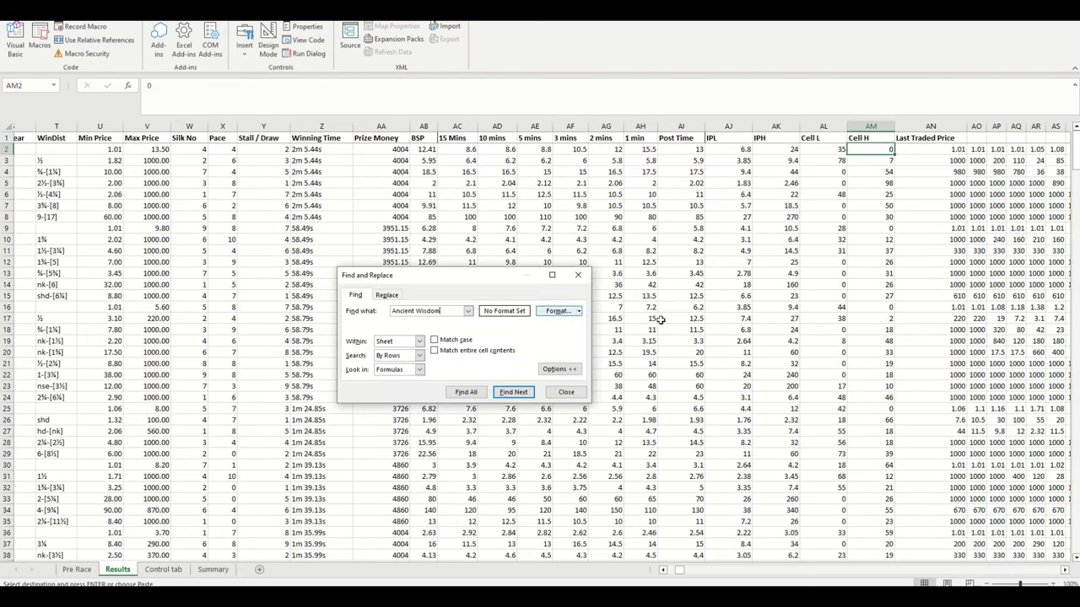
click(516, 394)
click(577, 212)
- Highlight the entire Ancient Wisdom row on the Results sheet in yellow
click(6, 352)
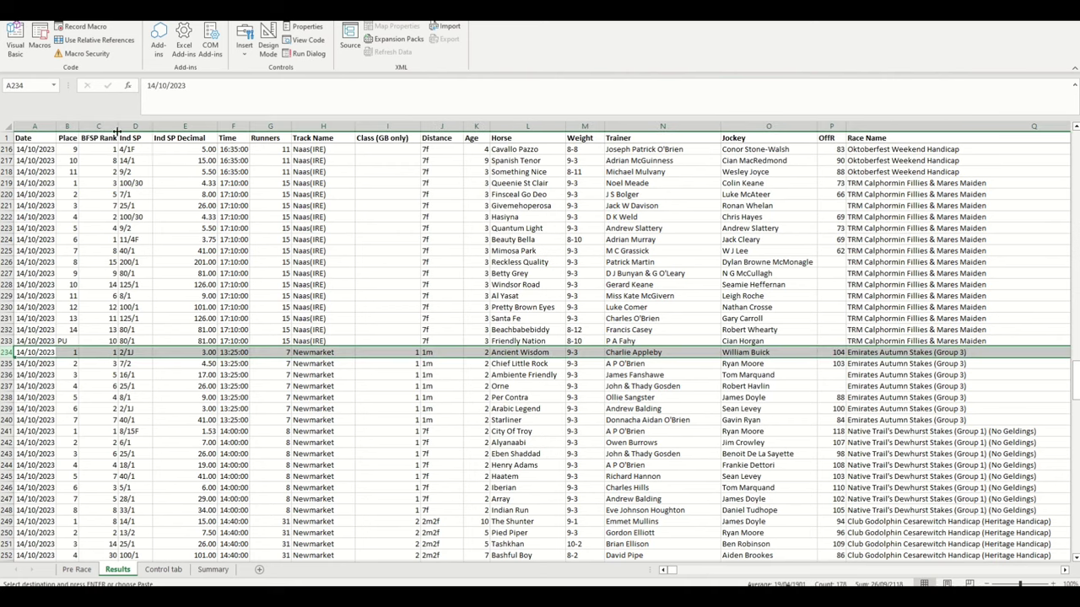
click(38, 10)
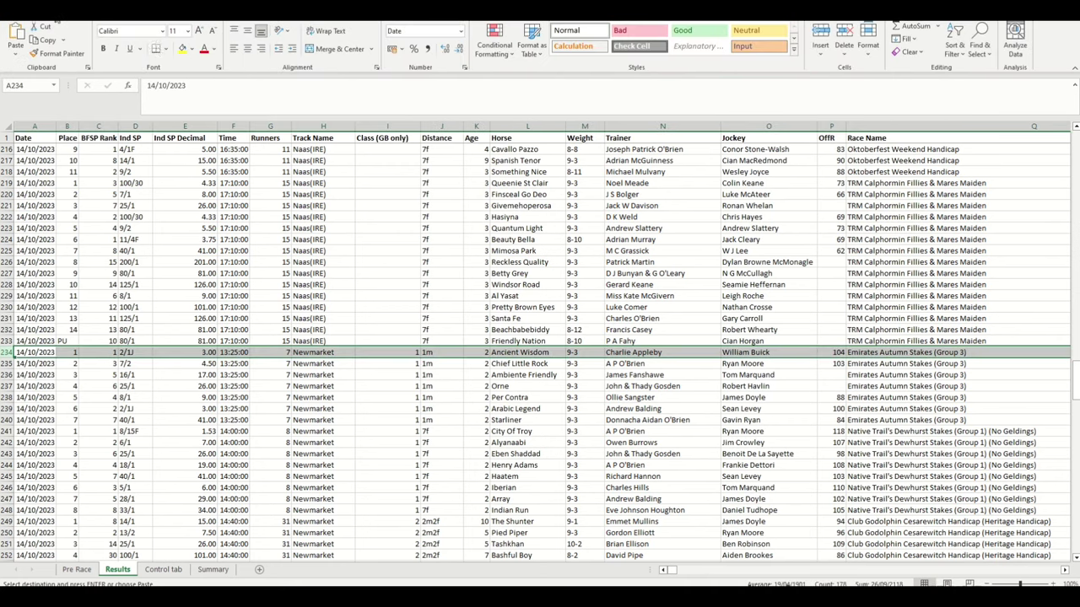
click(181, 48)
- Check the BSP, IPL and IPH of Ancient Wisdom on the Results sheet against its Exit Odds on the Summary sheet
drag(672, 571, 682, 577)
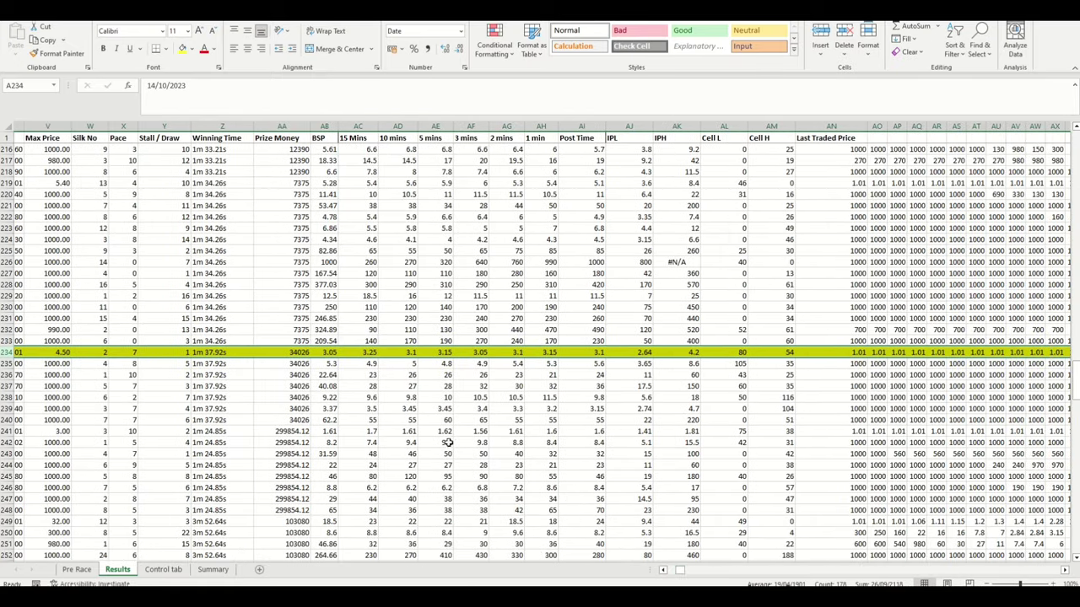
click(329, 353)
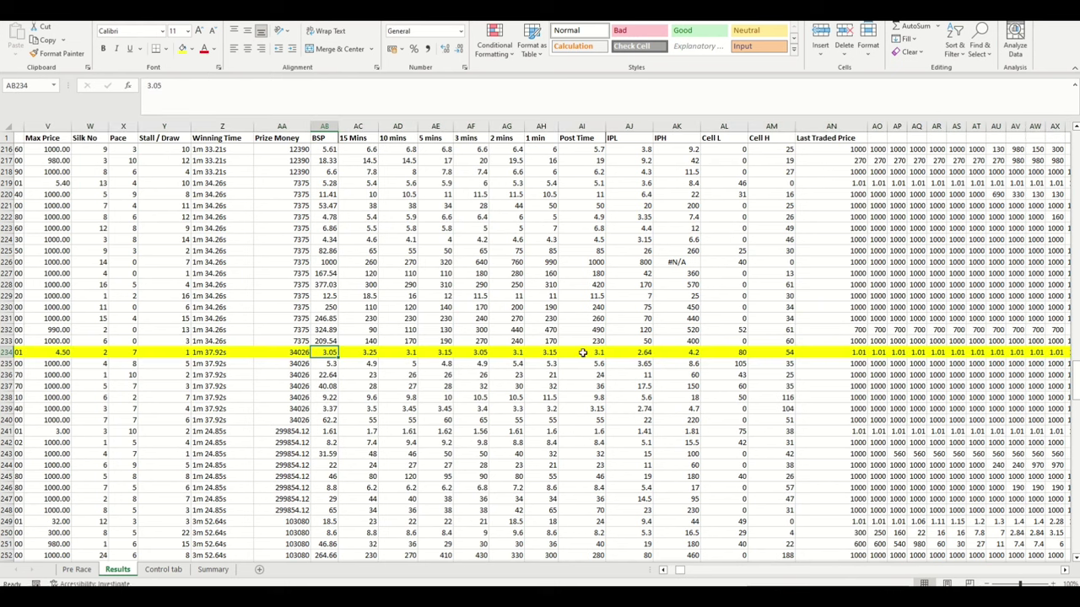
click(645, 354)
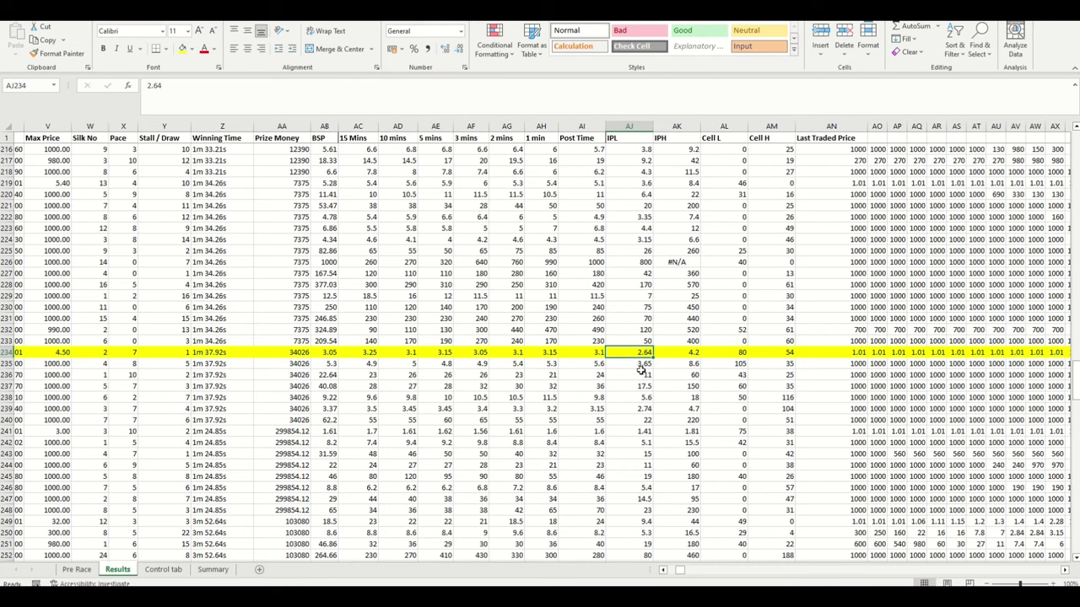
click(691, 355)
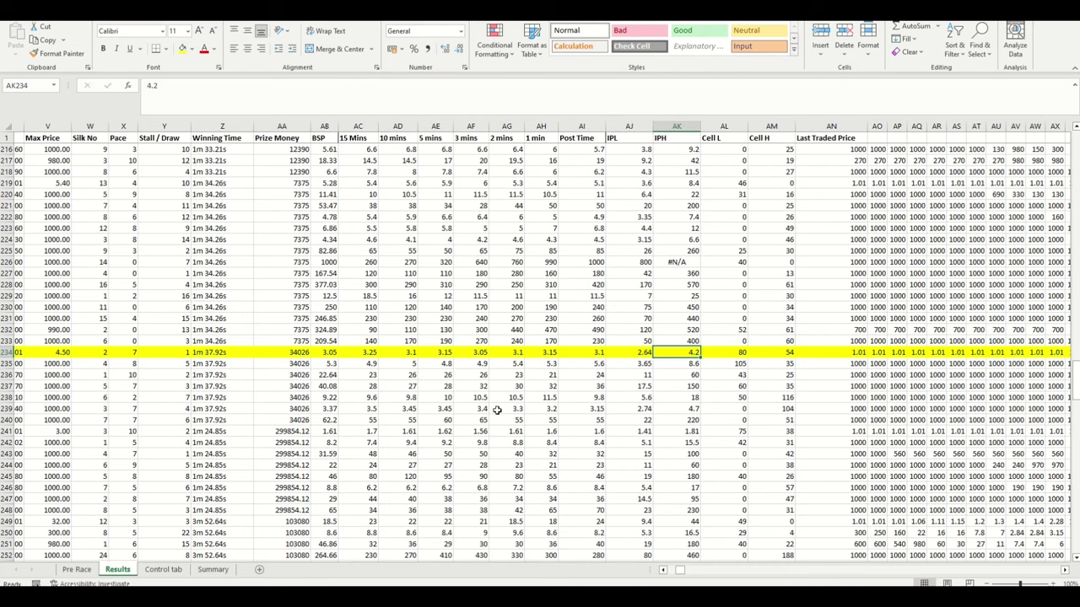
click(211, 570)
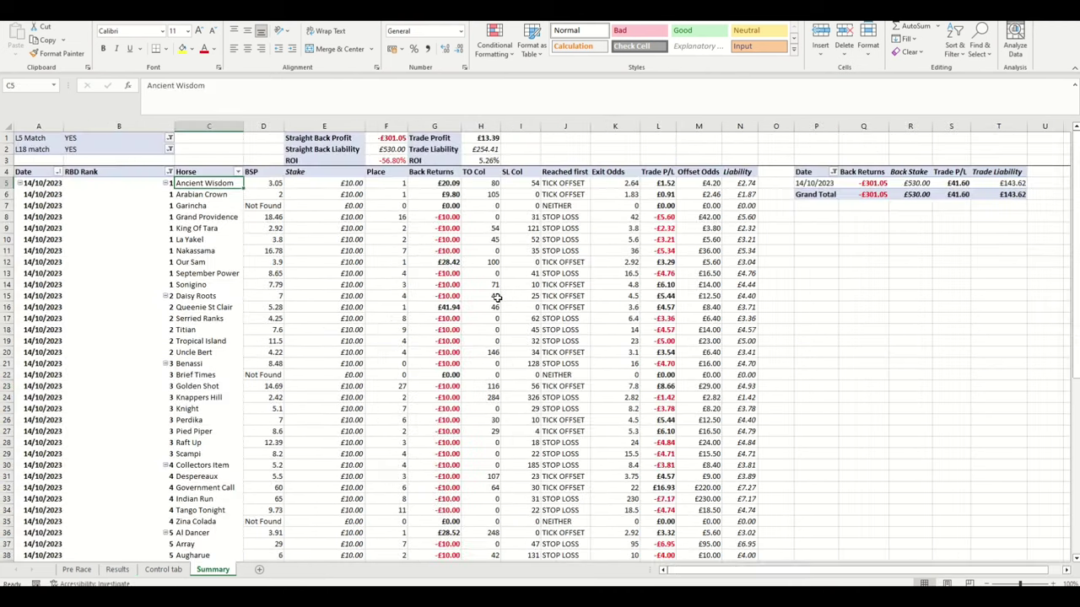
click(628, 184)
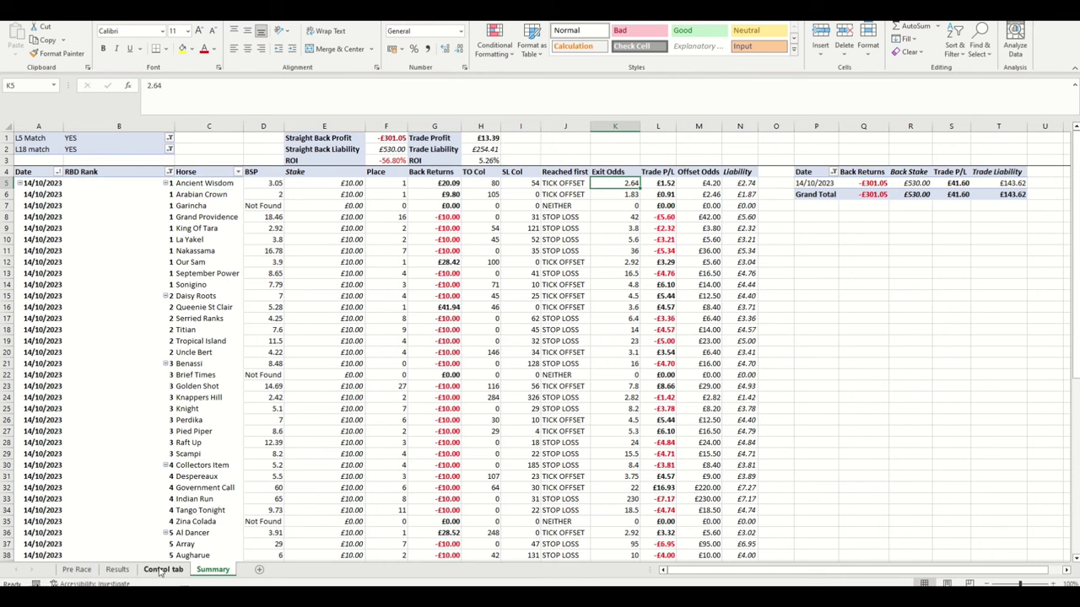
- Compare Ancient Wisdom's Cell L and Cell H values on the Results sheet with its in-running prices
click(122, 570)
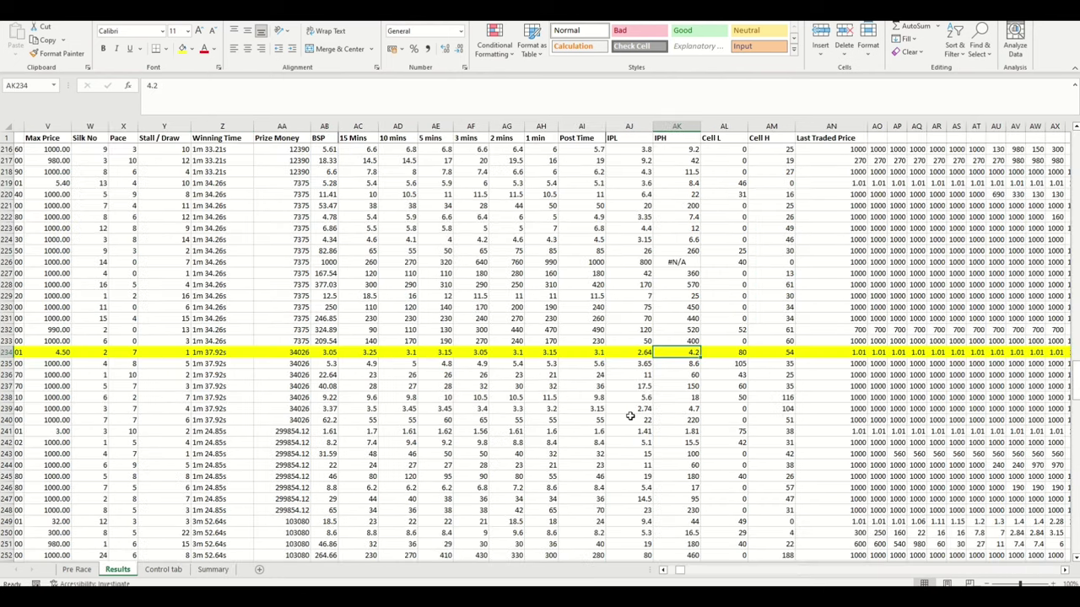
click(743, 354)
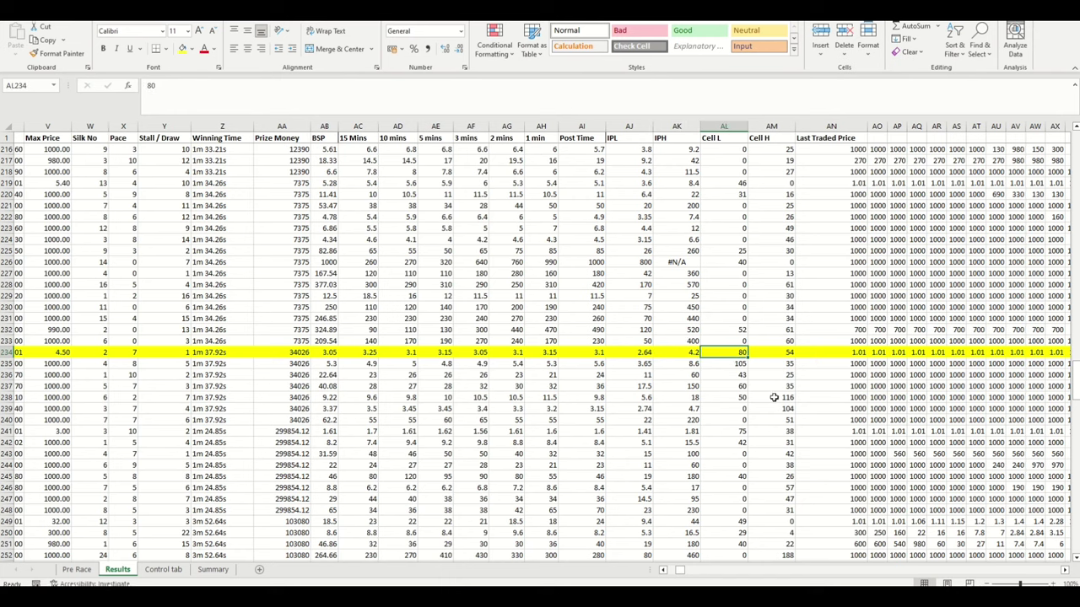
drag(679, 572, 684, 574)
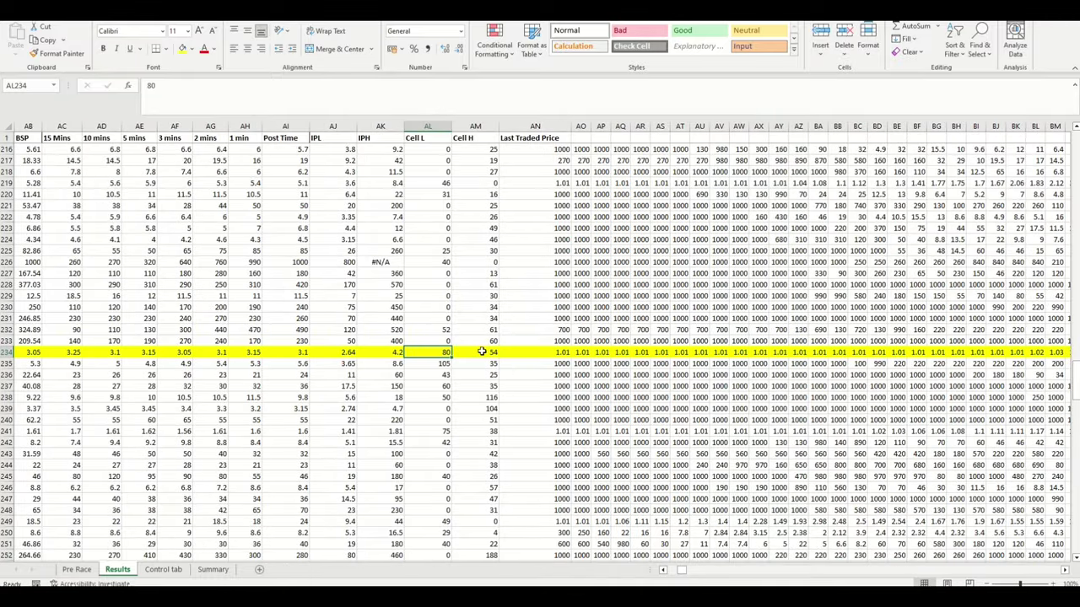
click(477, 354)
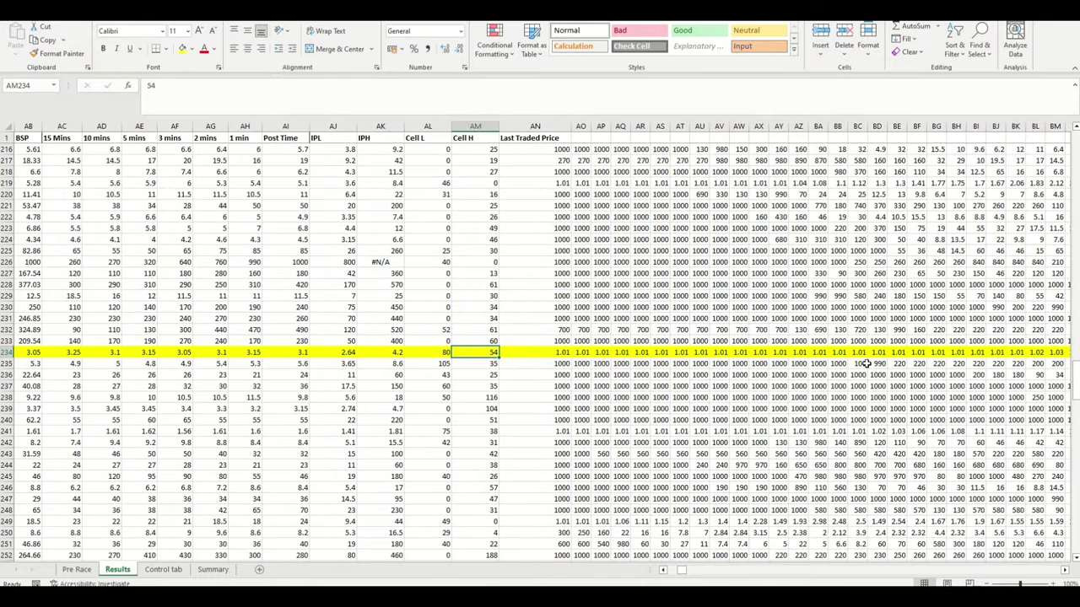
mouse_move(684, 572)
mouse_down()
mouse_move(698, 575)
mouse_move(680, 574)
mouse_up()
click(715, 353)
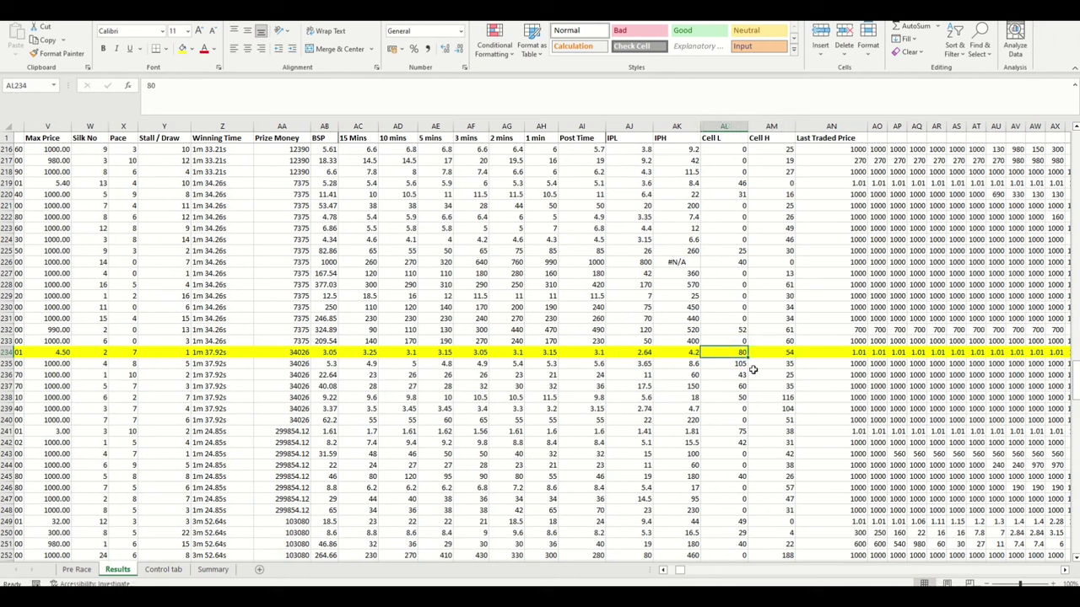
- Examine the Trade P/L, Offset Odds and Liability values of the first horse on the Summary sheet
click(221, 569)
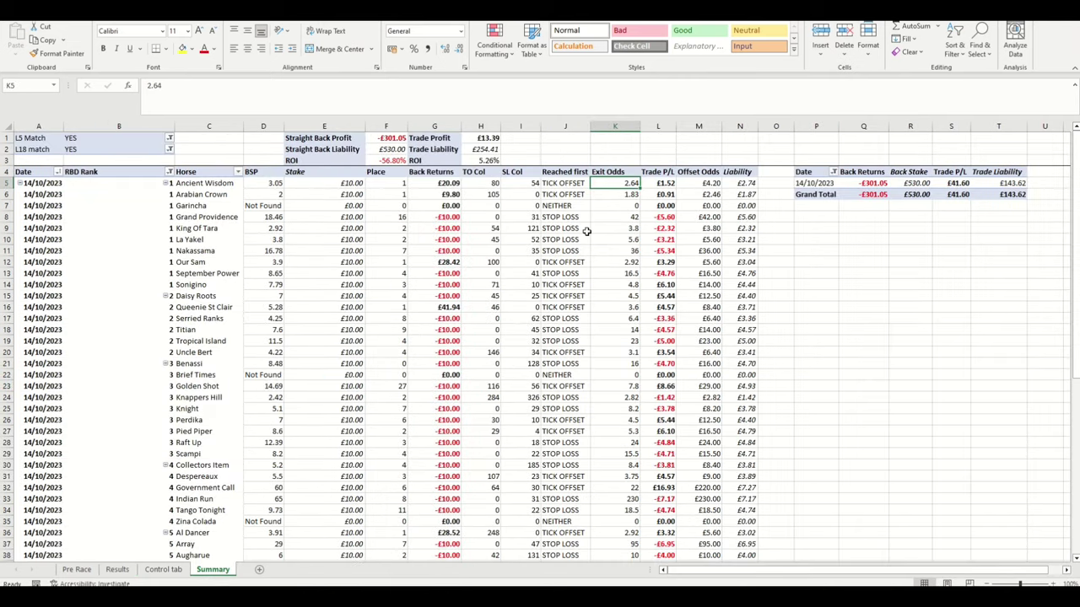
click(666, 183)
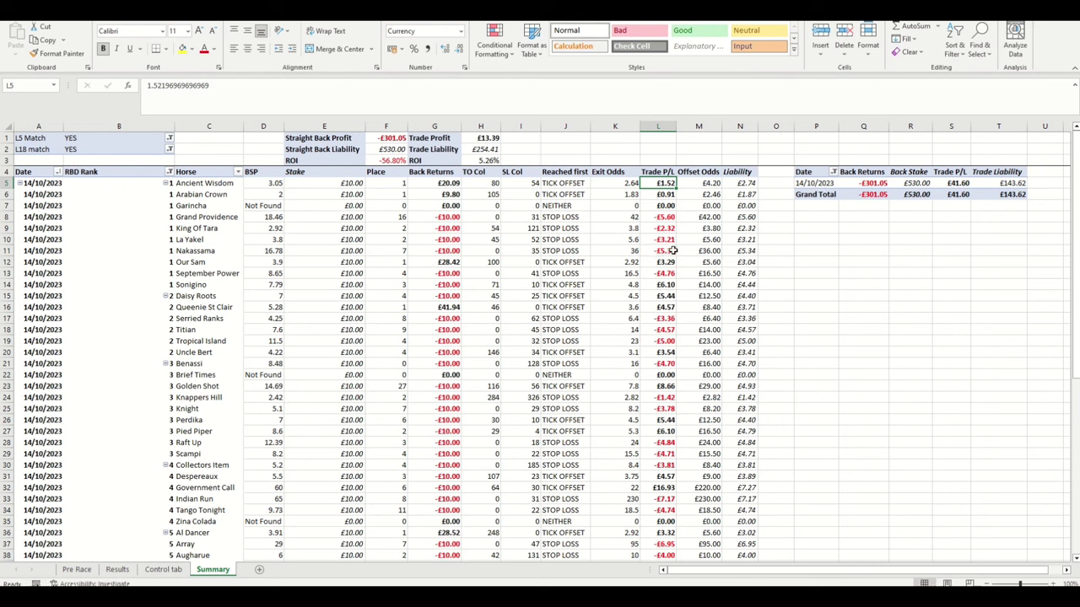
click(713, 185)
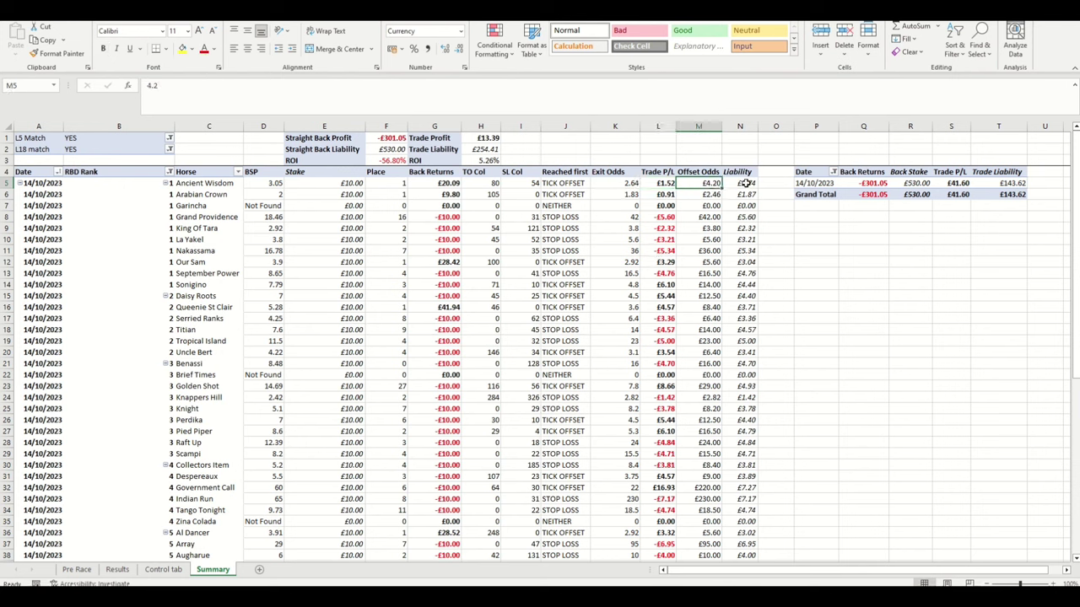
click(744, 184)
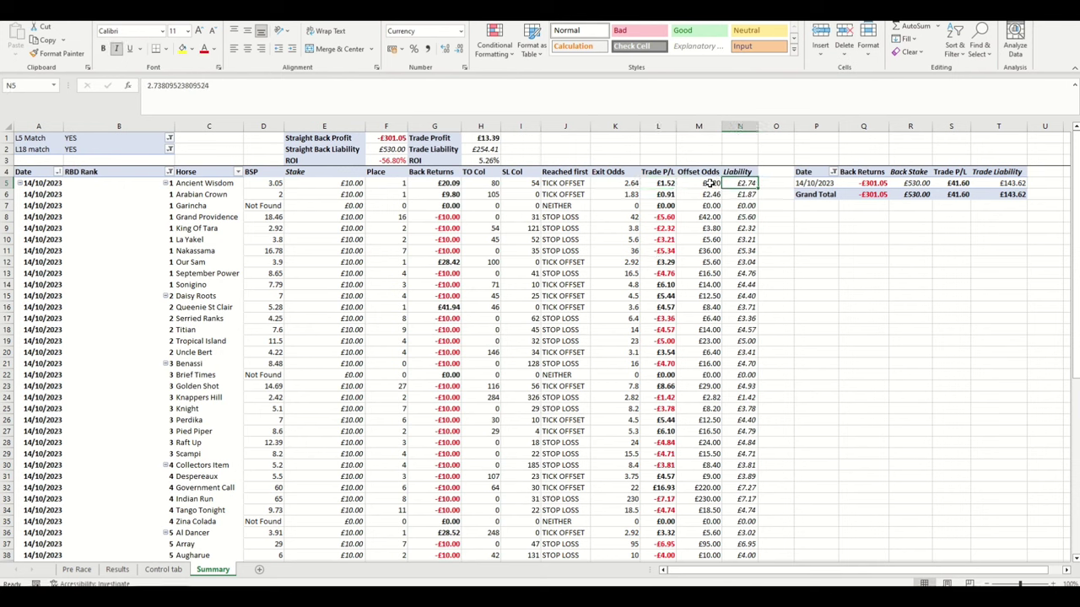
click(710, 184)
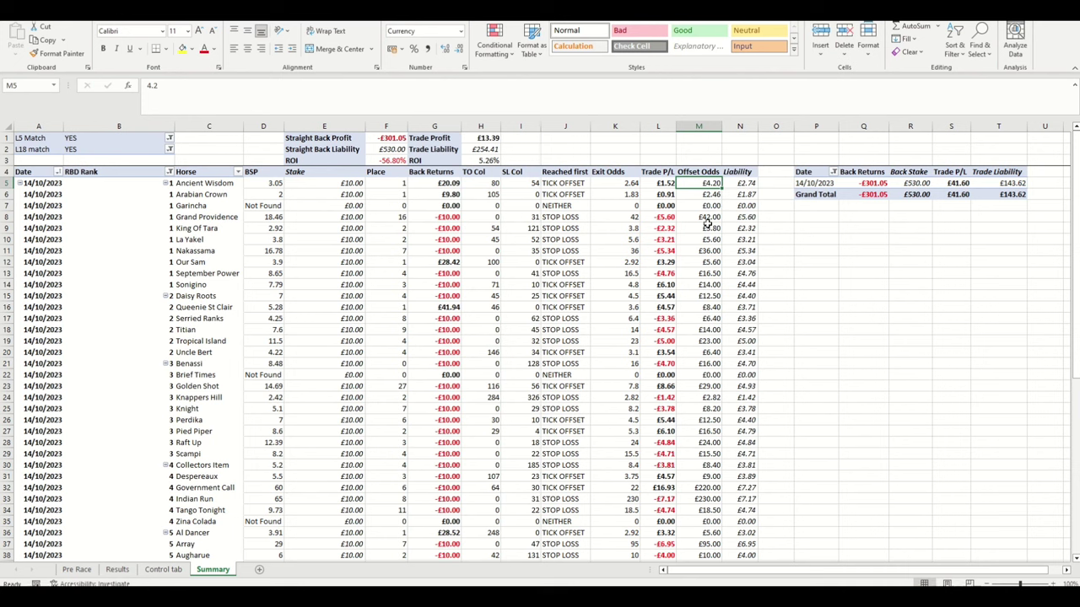
- Check the first horse's Liability on the Summary sheet against the stake and tick settings on the Control tab
click(748, 184)
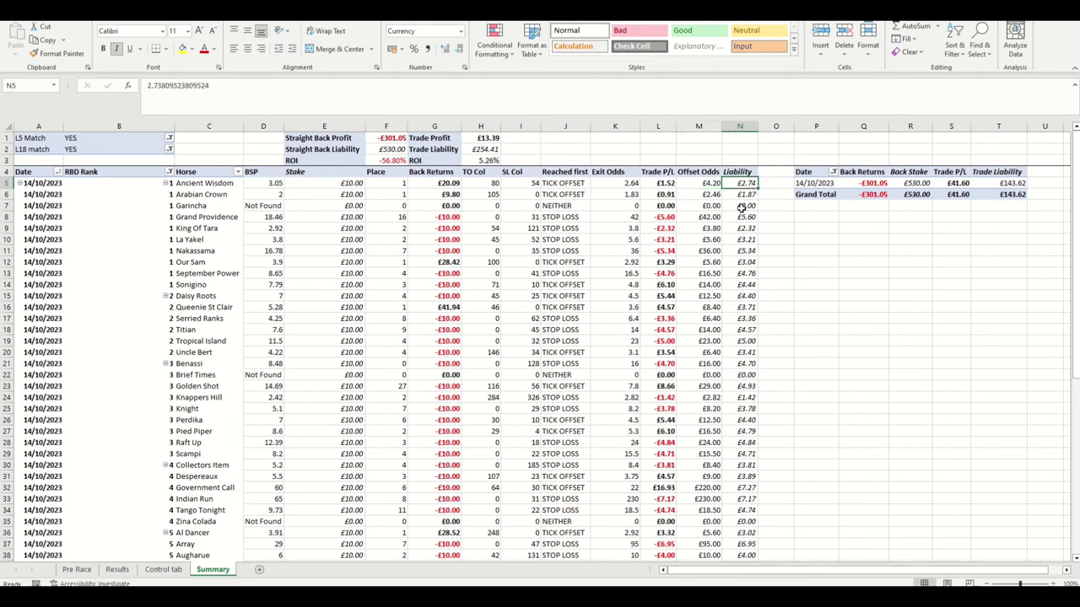
click(160, 570)
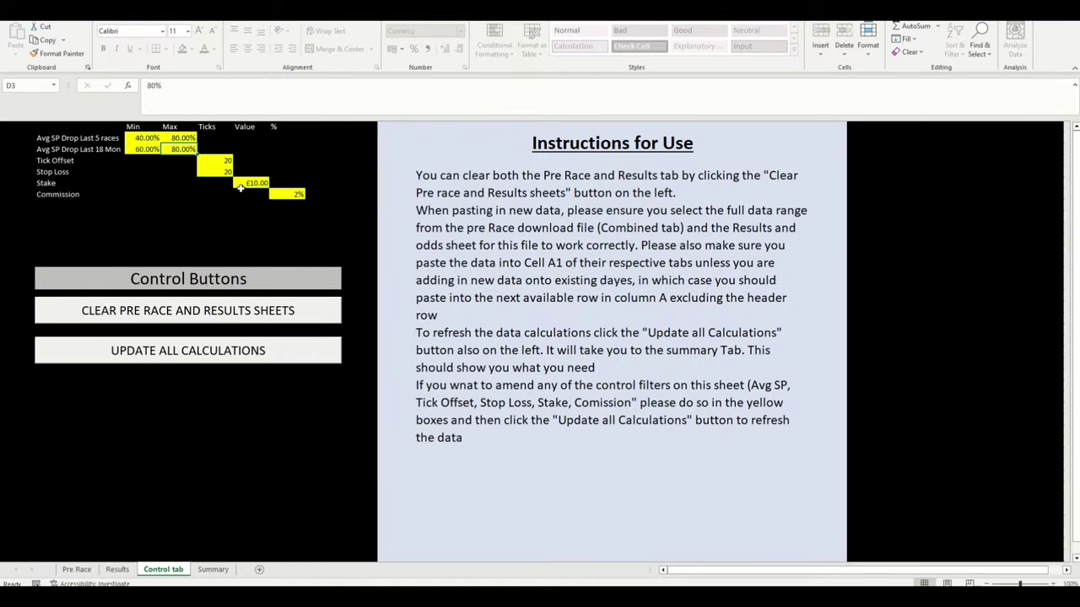
click(213, 570)
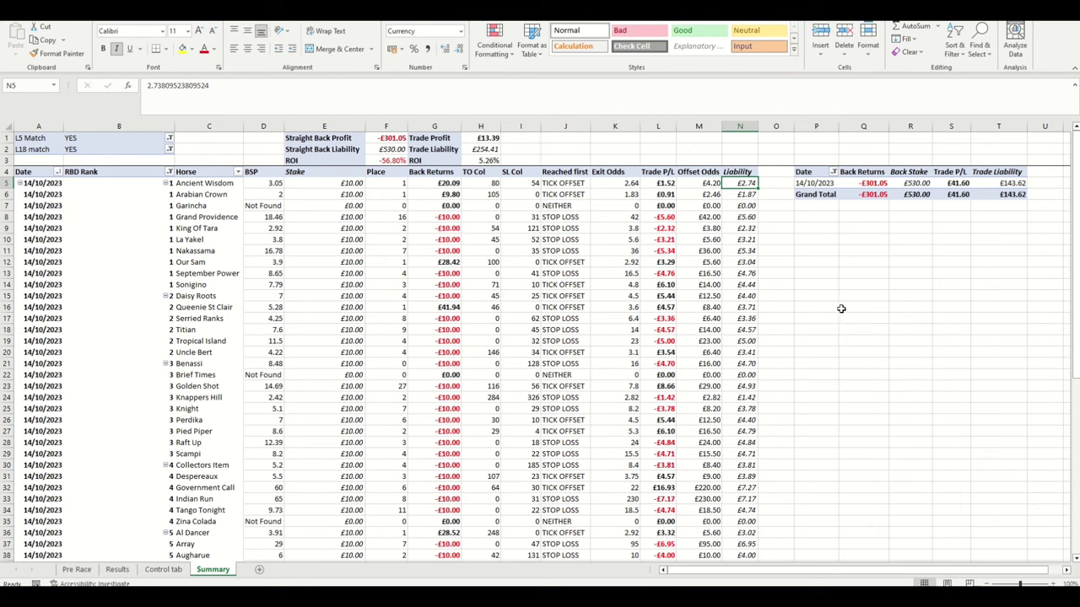
- Examine Ancient Wisdom's in-running prices across the highlighted row on the Results sheet
click(117, 569)
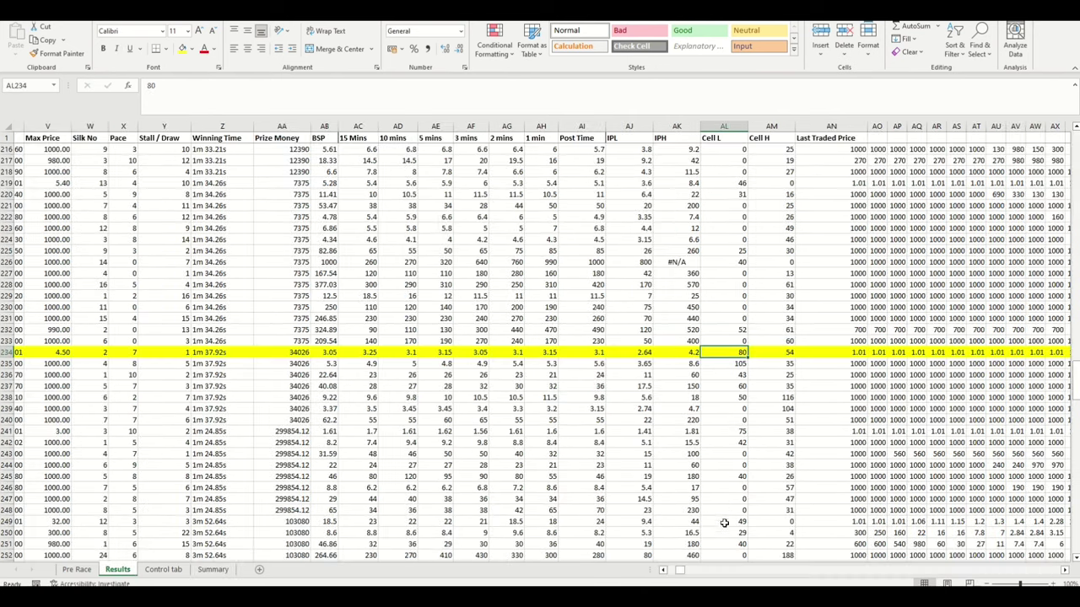
mouse_move(683, 571)
mouse_down()
mouse_move(698, 576)
mouse_move(685, 574)
mouse_up()
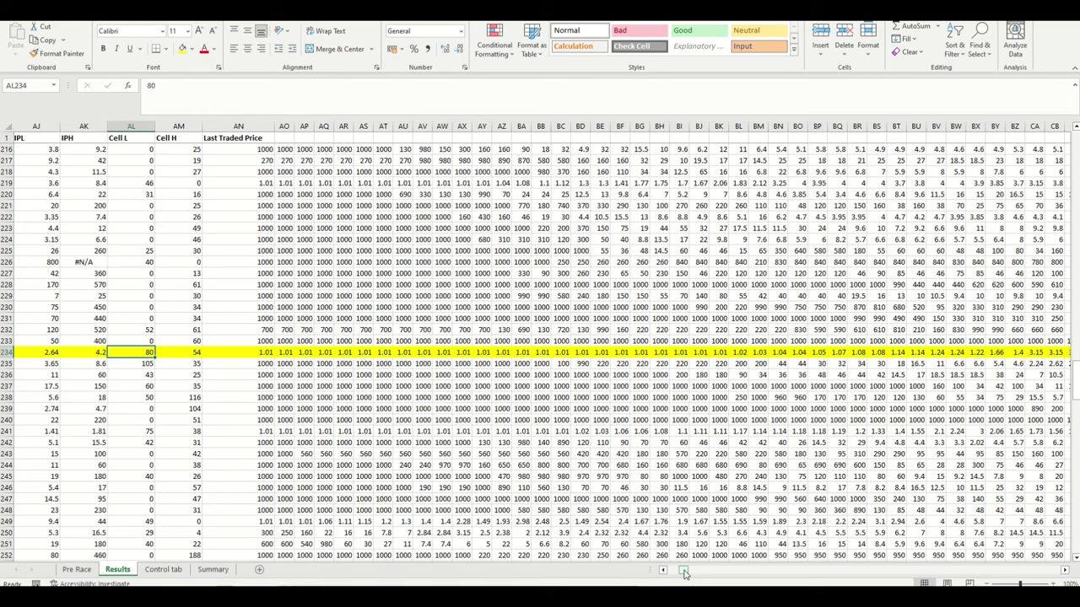
drag(684, 574, 693, 574)
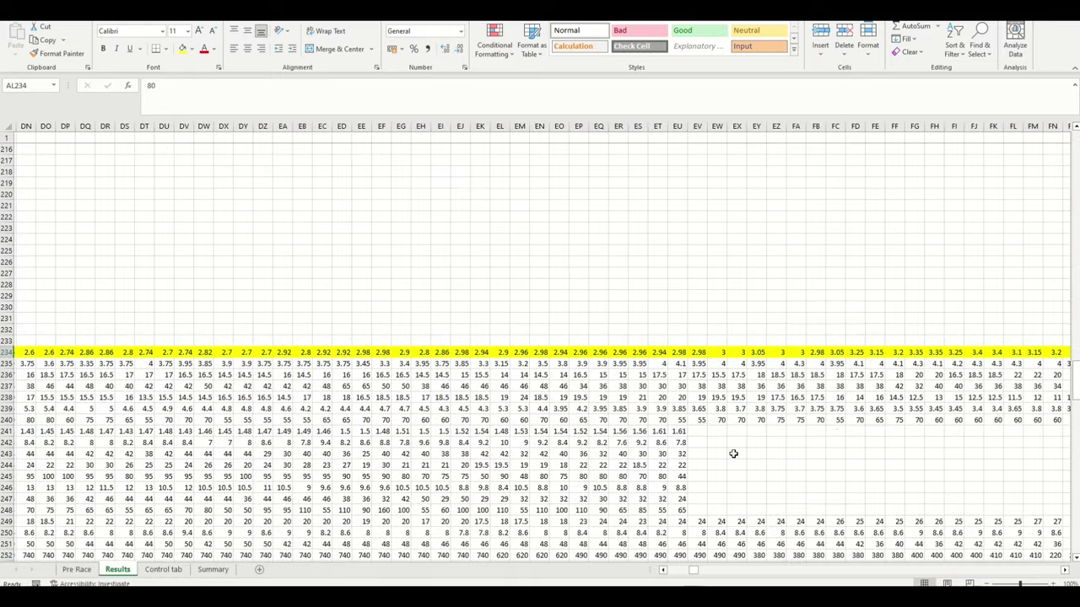
click(721, 352)
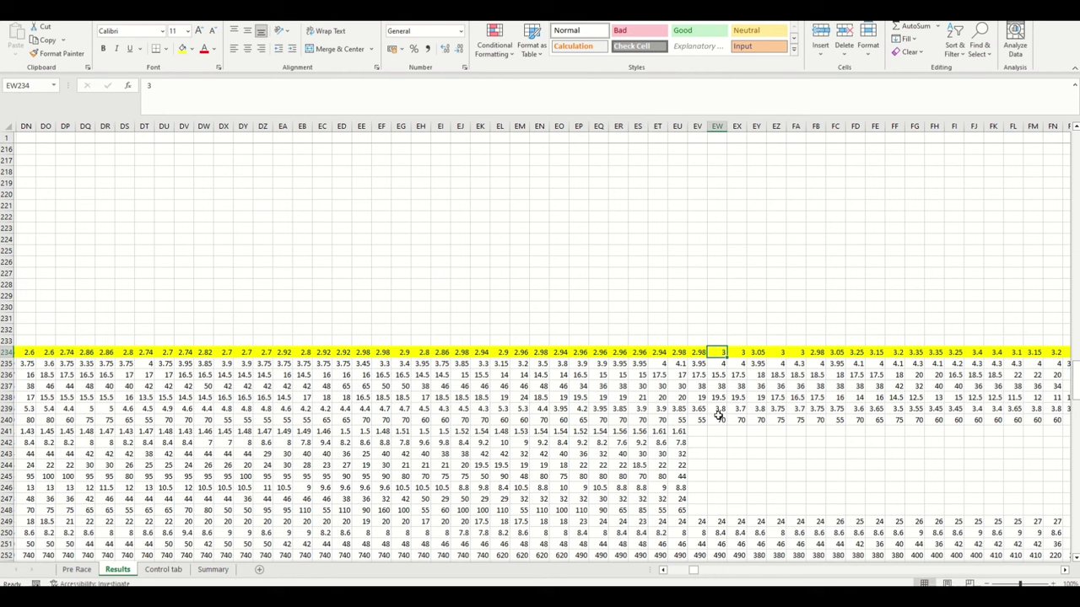
drag(694, 571, 679, 572)
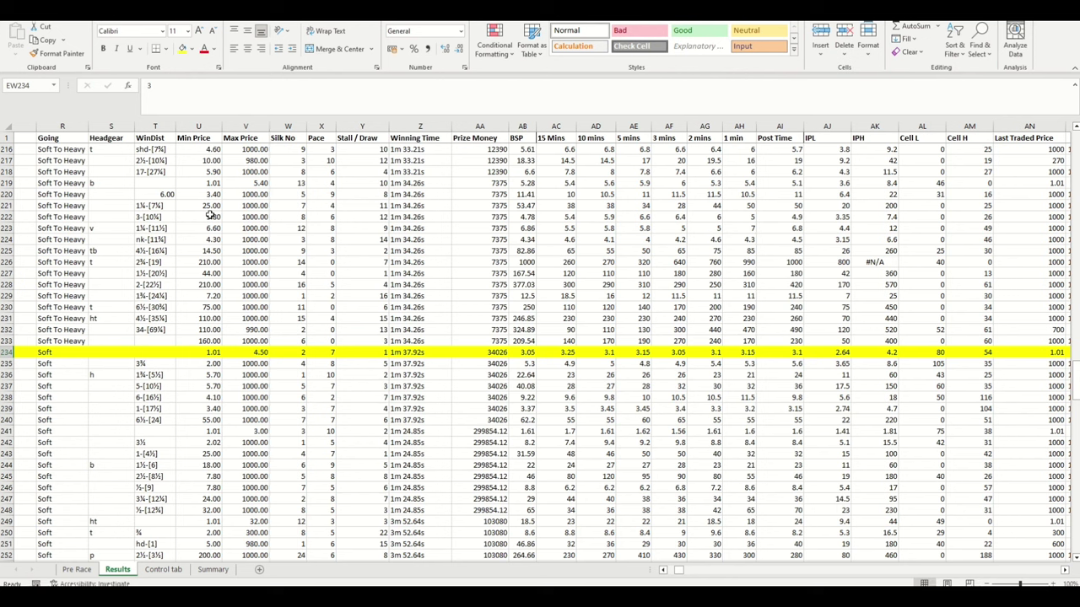
- Inspect the historical IP Min values in rows 3 to 11 of the Pre Race sheet
click(83, 570)
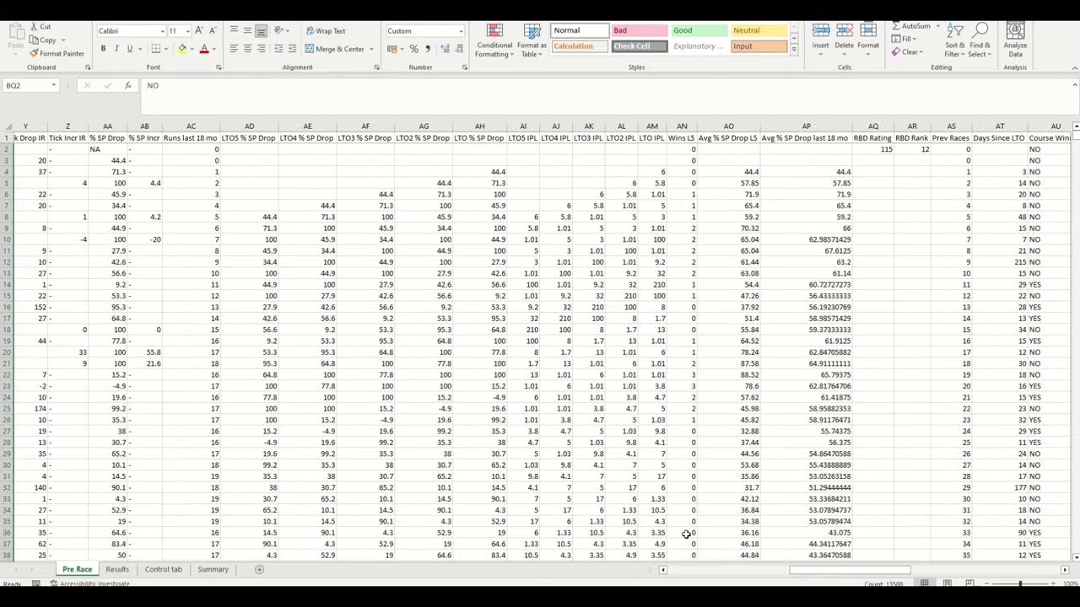
drag(815, 574, 768, 571)
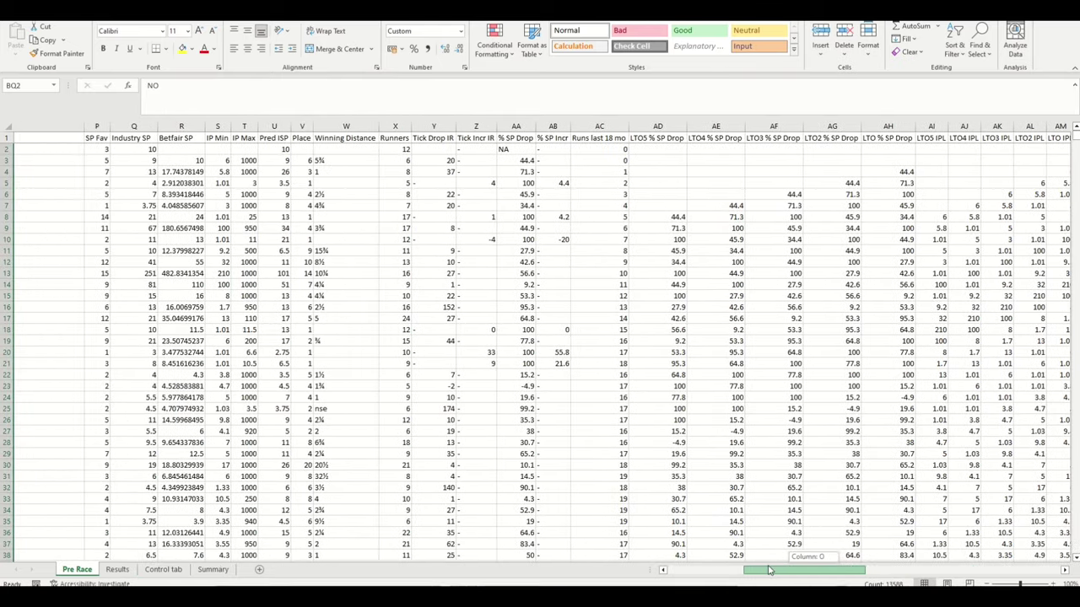
drag(221, 157, 217, 253)
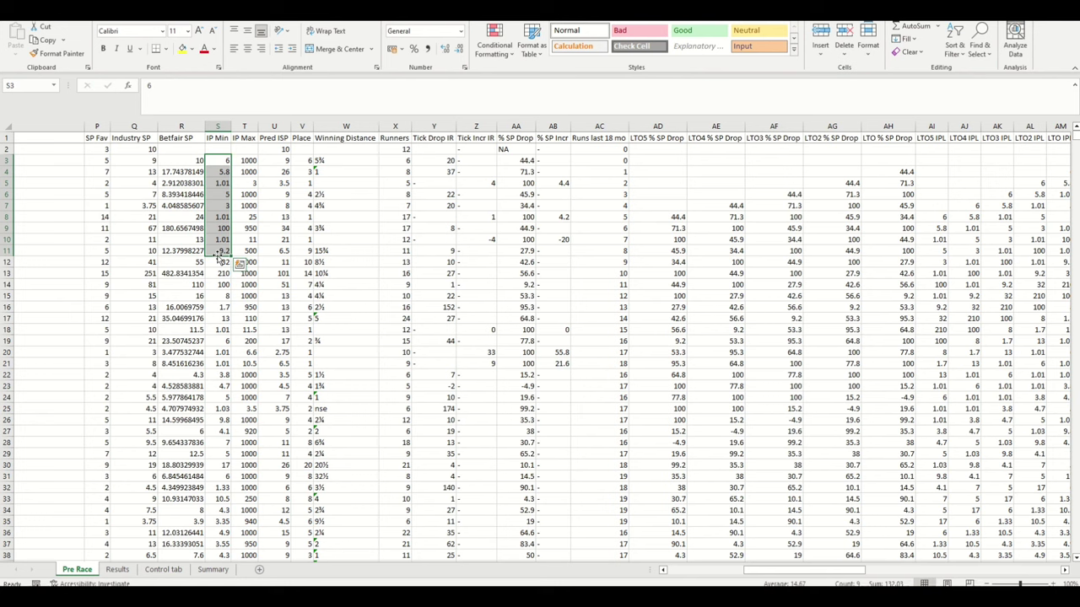
- Trace Ancient Wisdom's in-running prices on the Results sheet from the earliest recorded price back to the Last Traded Price
click(117, 569)
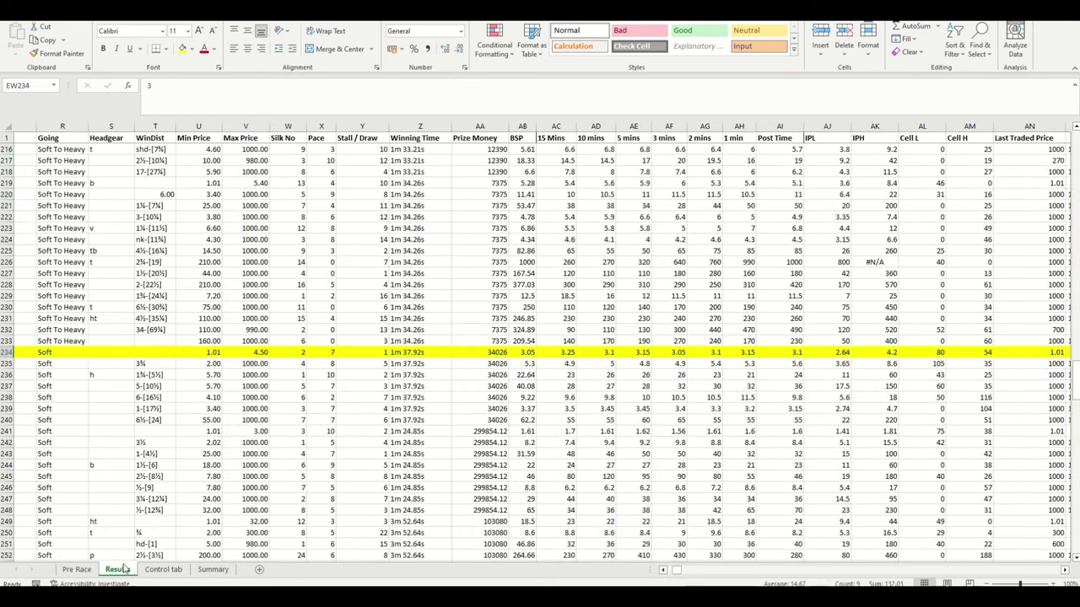
drag(679, 571, 699, 580)
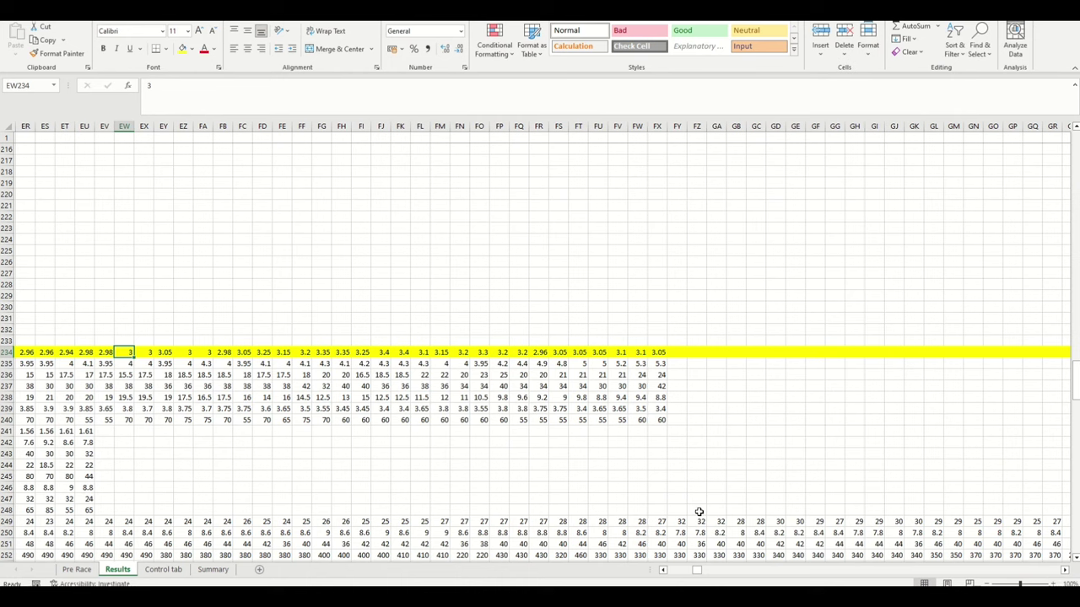
drag(699, 571, 685, 571)
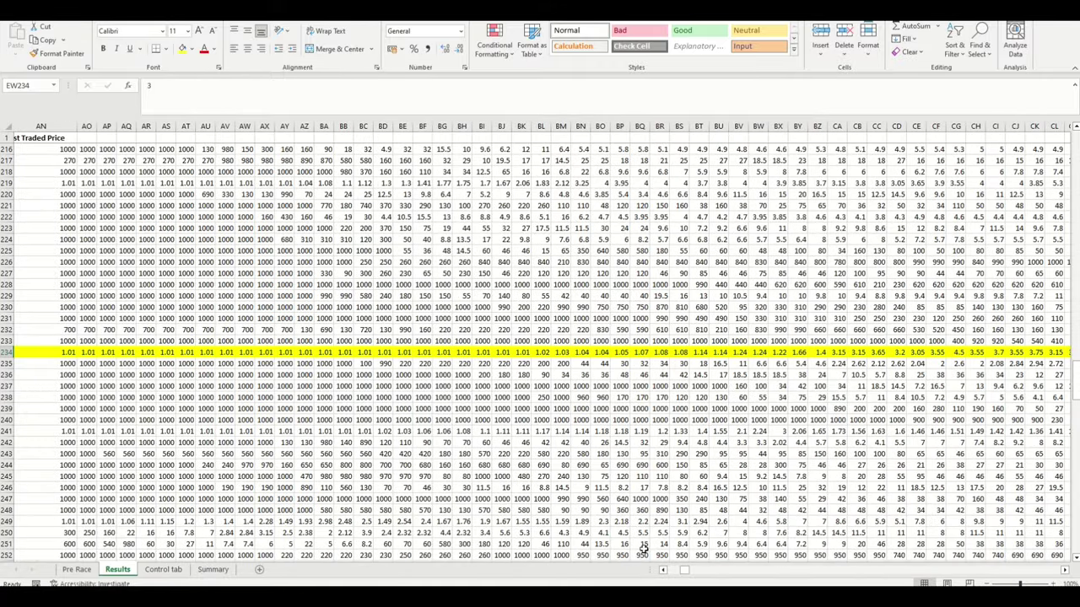
- Compare Ancient Wisdom's Exit Odds on the Summary sheet with its IPL, IPH, Cell L and Cell H values on the Results sheet
click(211, 571)
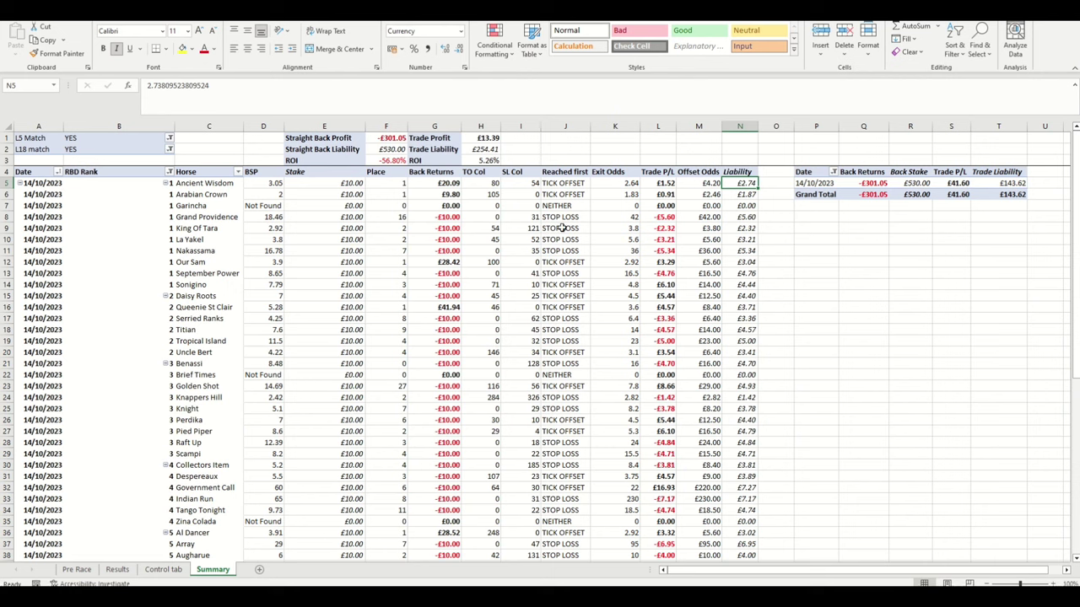
click(626, 182)
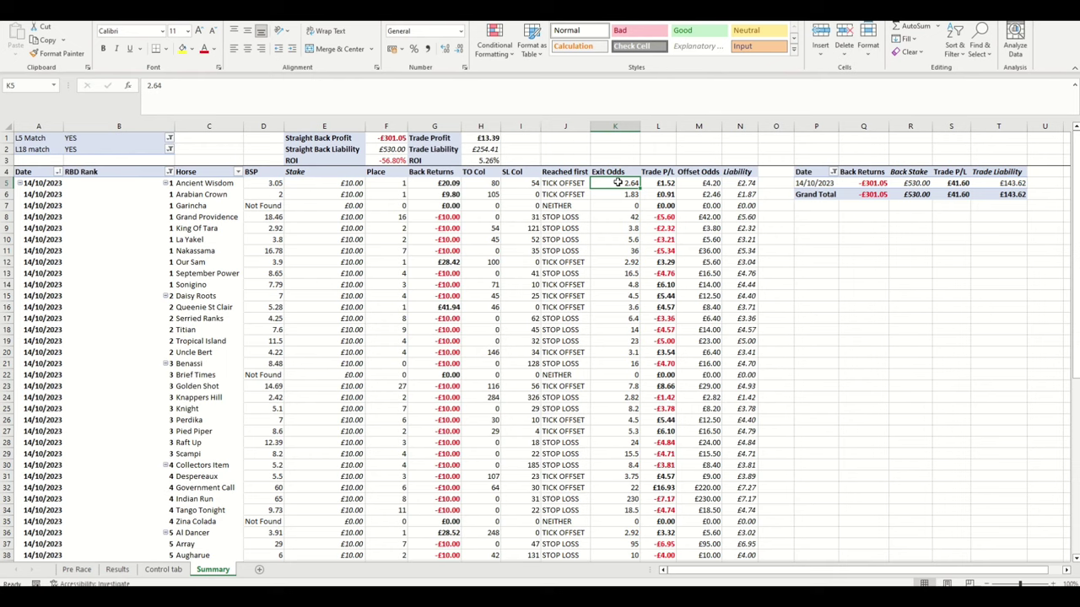
click(118, 570)
drag(709, 572, 677, 572)
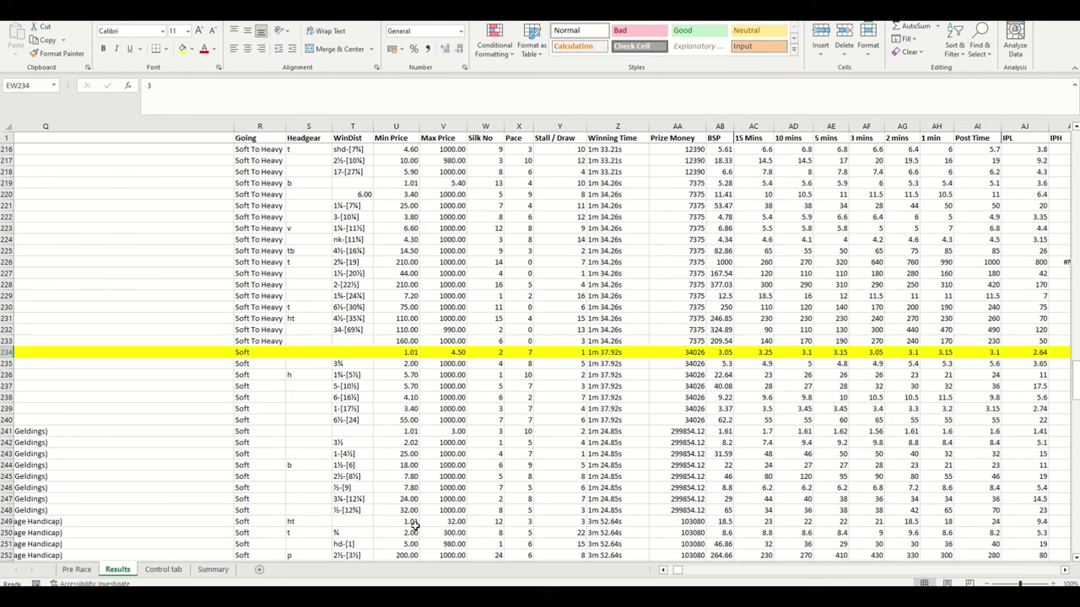
drag(673, 571, 680, 572)
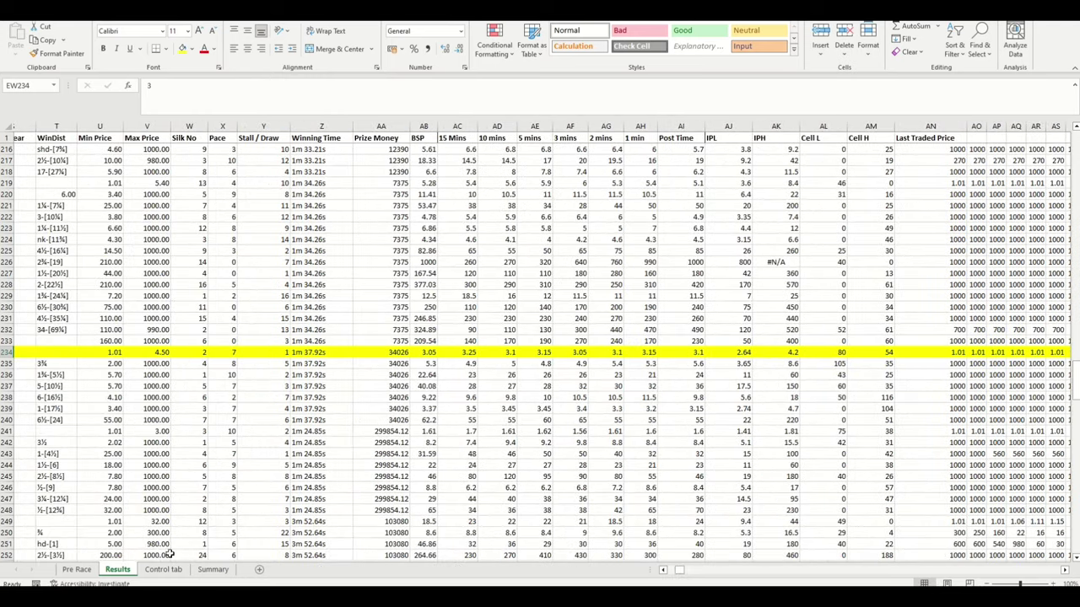
click(793, 354)
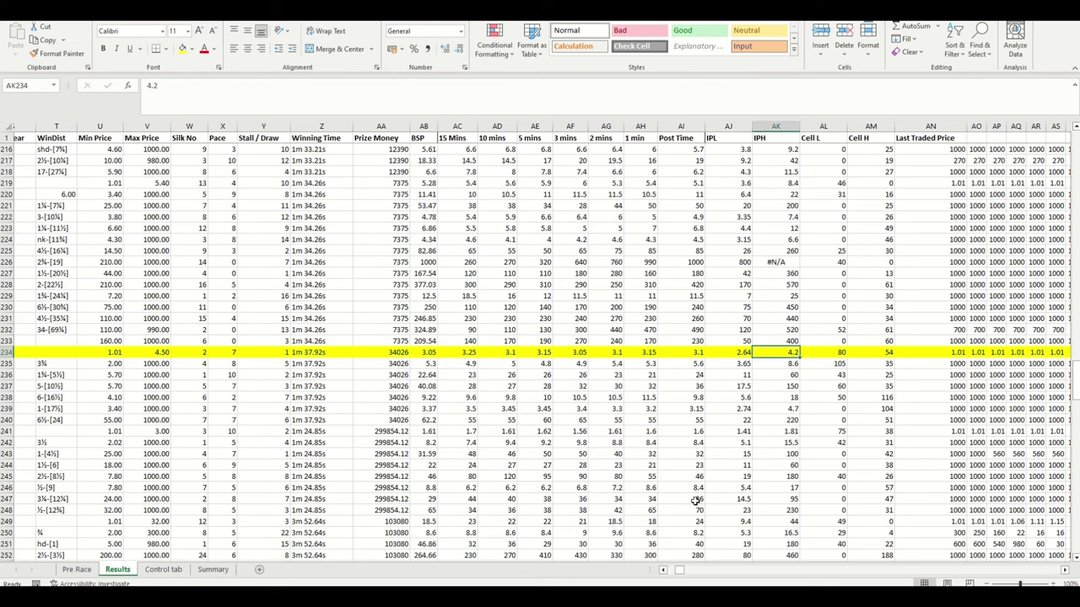
drag(681, 571, 683, 572)
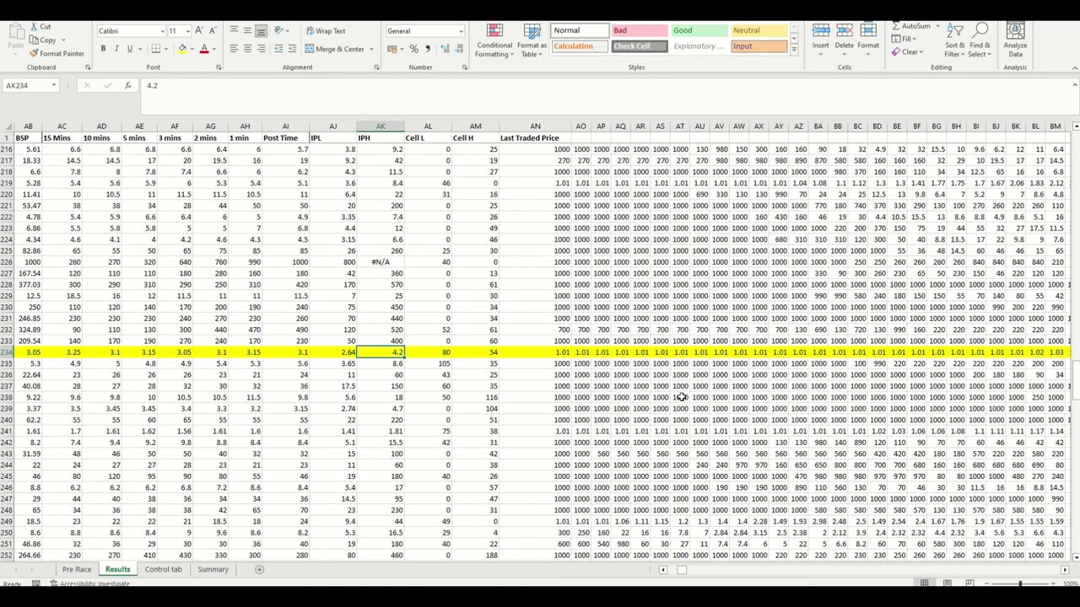
- Check Grand Providence's Exit Odds on the Summary sheet and review how in-running prices are recorded on the Results sheet
click(212, 569)
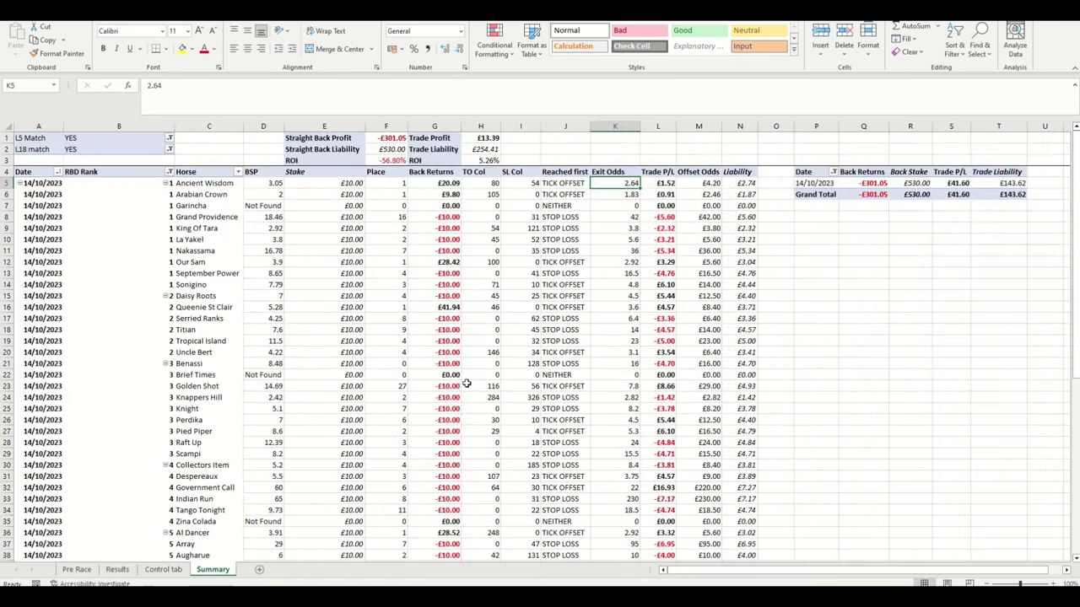
click(636, 217)
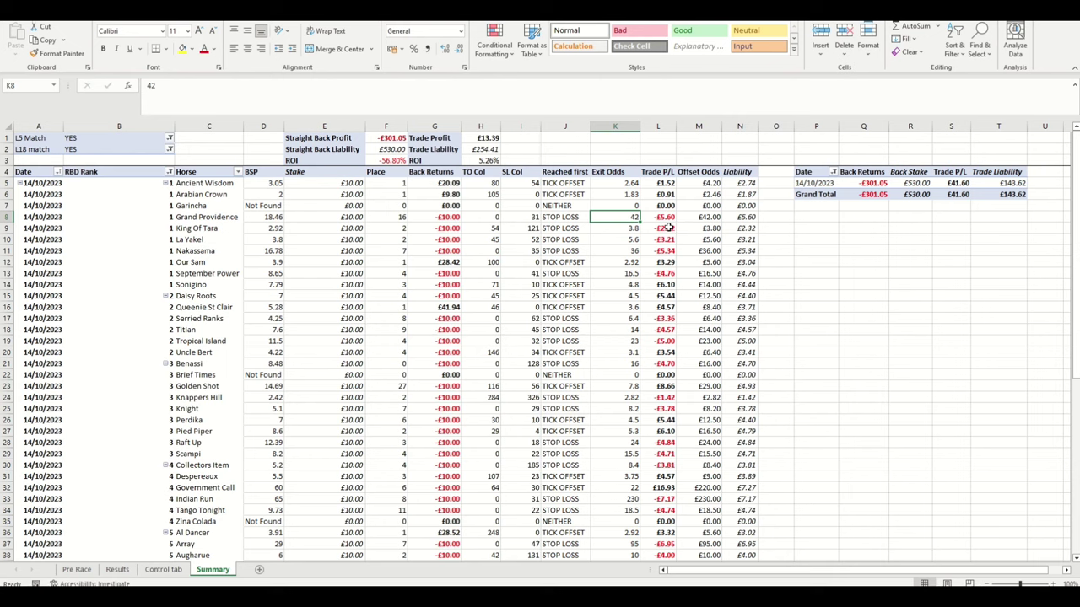
click(125, 569)
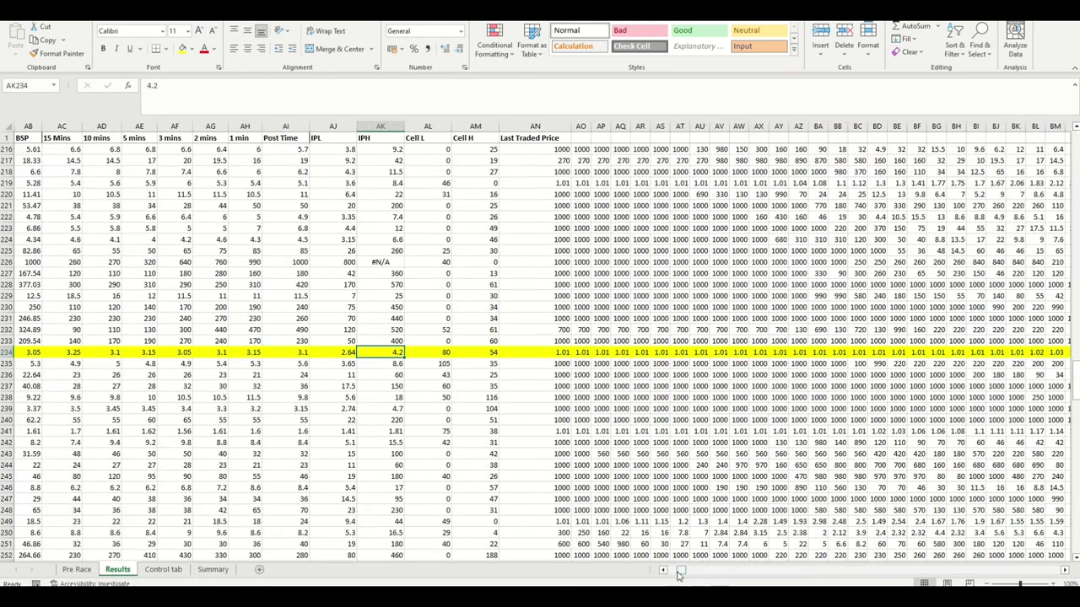
mouse_move(679, 572)
mouse_down()
mouse_move(696, 573)
mouse_move(680, 575)
mouse_up()
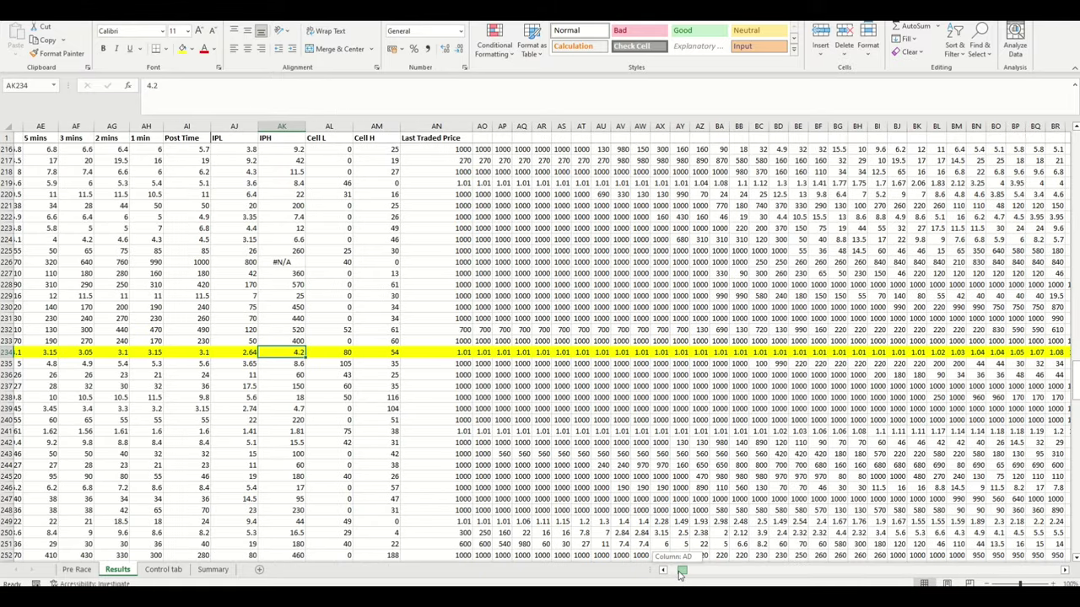
drag(680, 574, 684, 574)
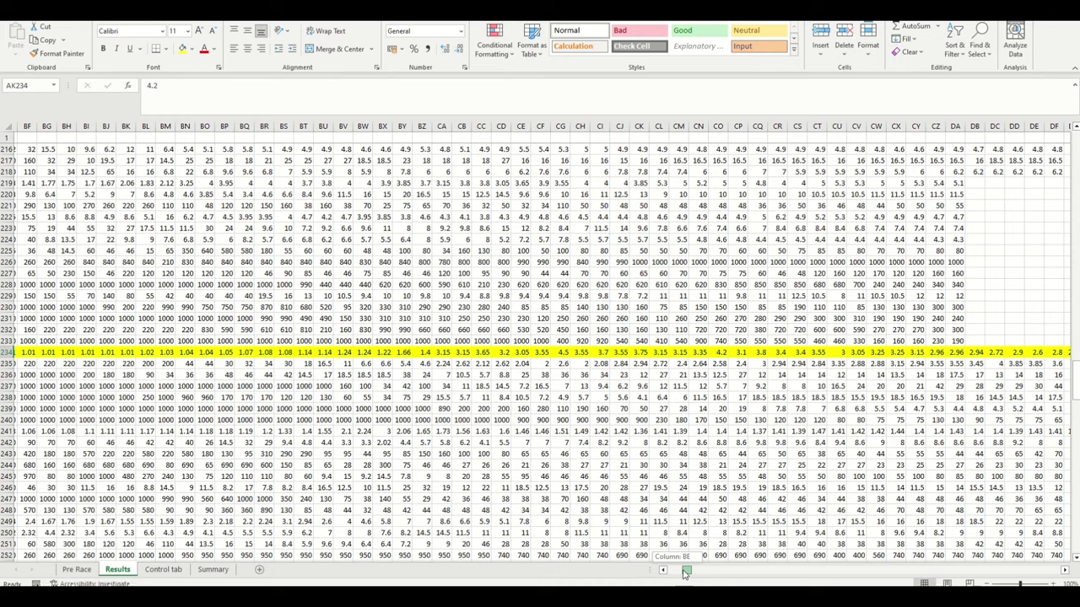
drag(683, 573, 686, 574)
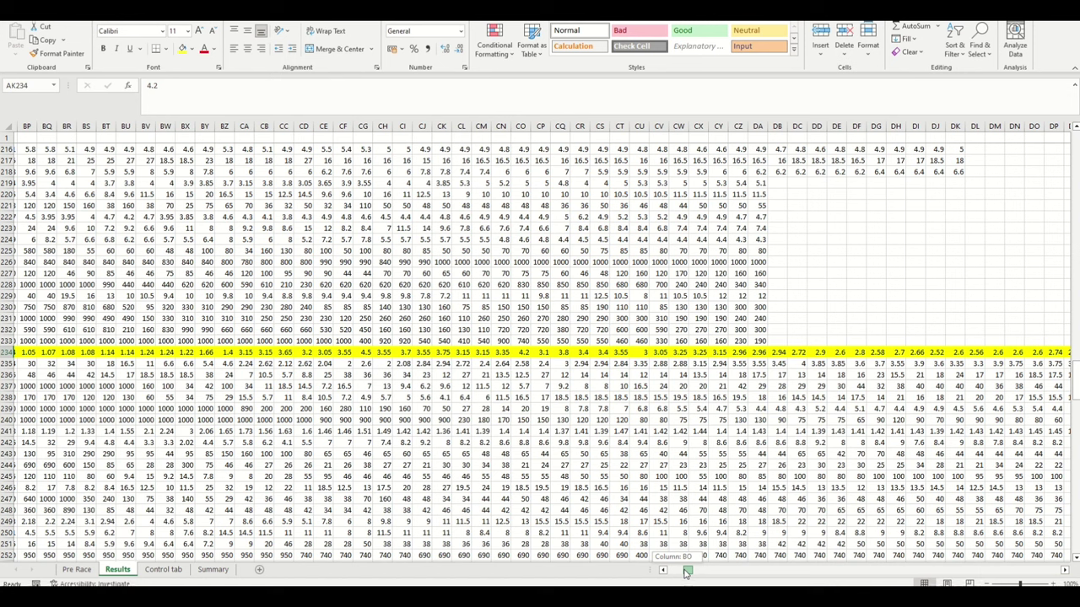
- Refresh the daily totals PivotTable on the Summary sheet and inspect the Straight Back Liability formula
click(211, 569)
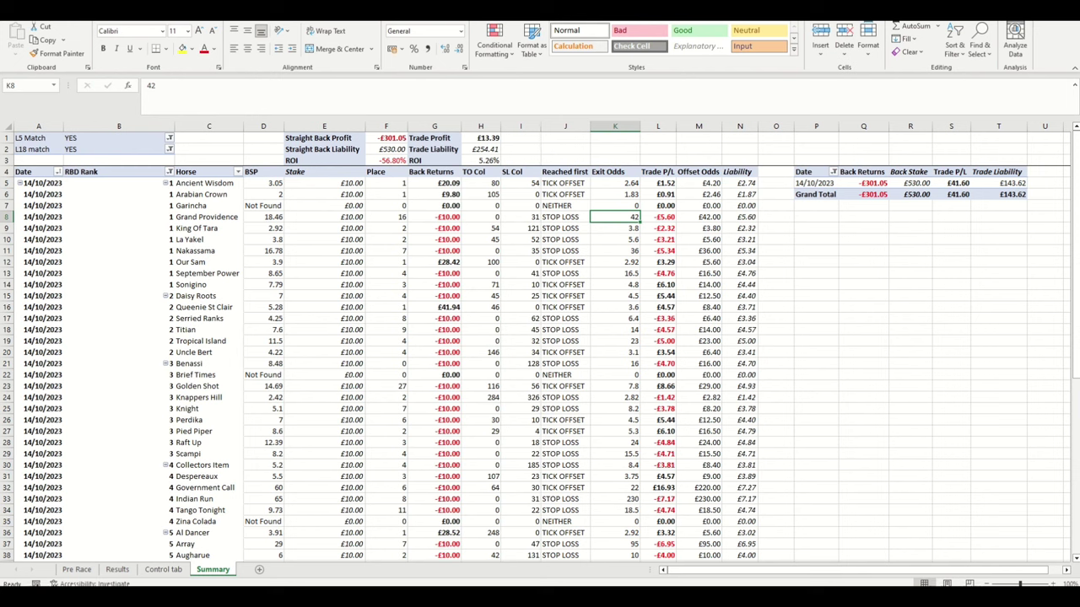
click(803, 171)
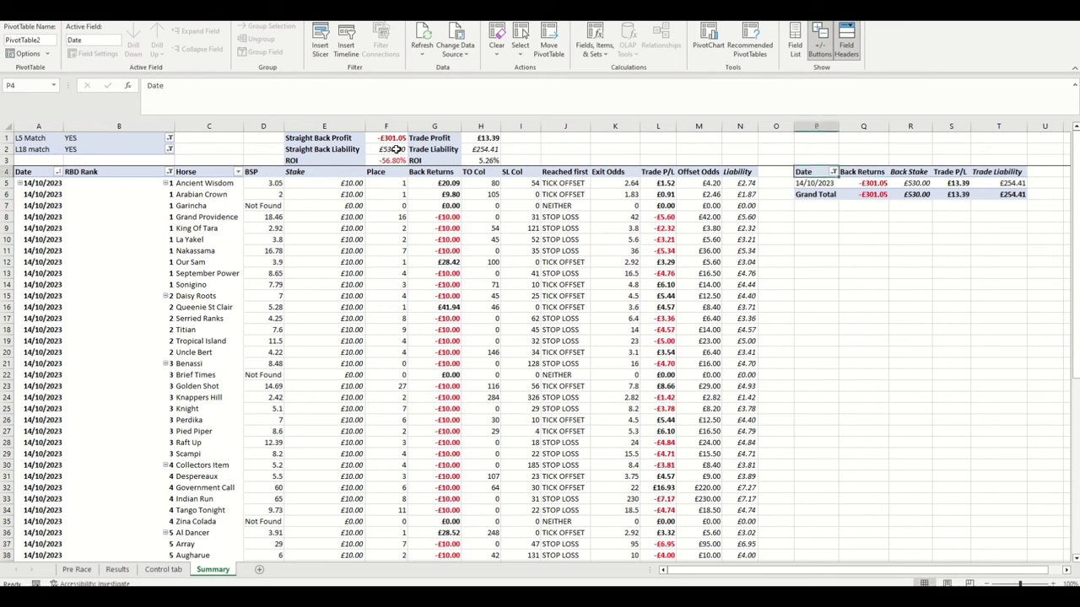
click(395, 150)
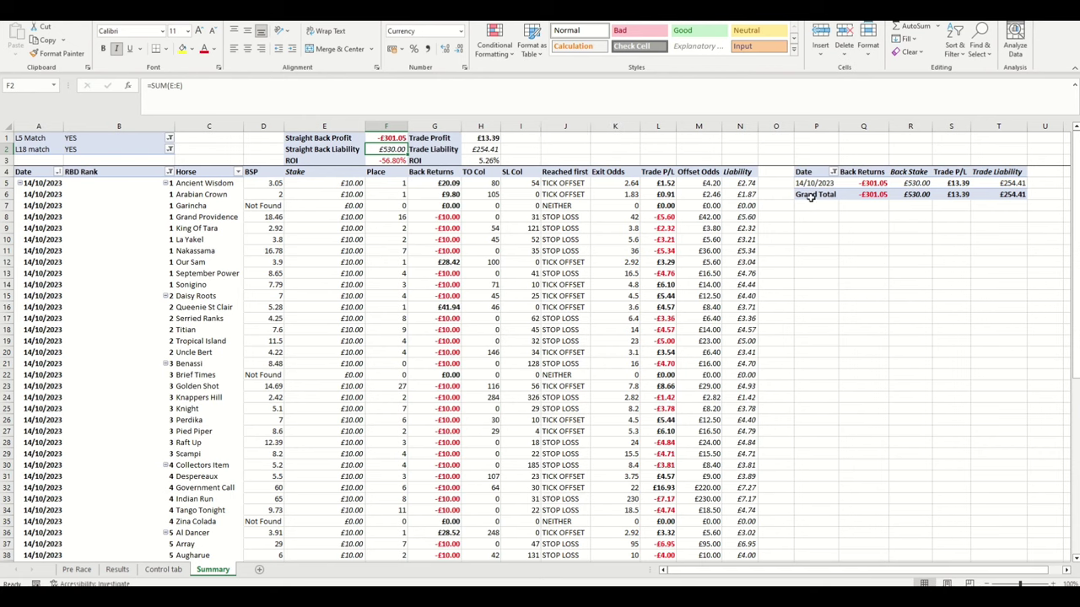
- Review the opening columns of the Pre Race and Results sheets, the Summary sheet, and the settings on the Control tab
click(78, 570)
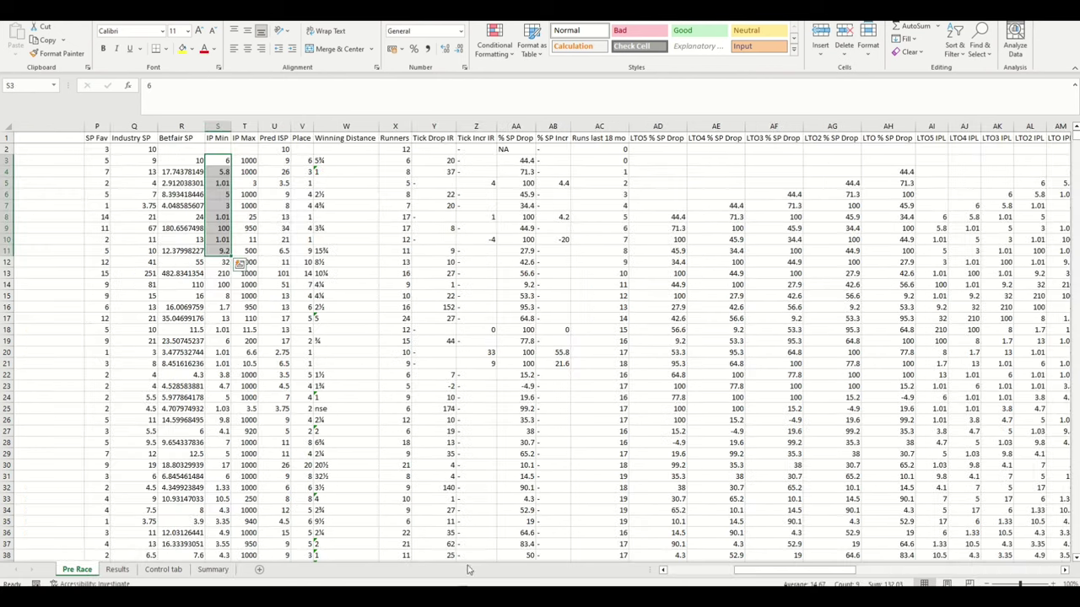
drag(741, 574, 563, 577)
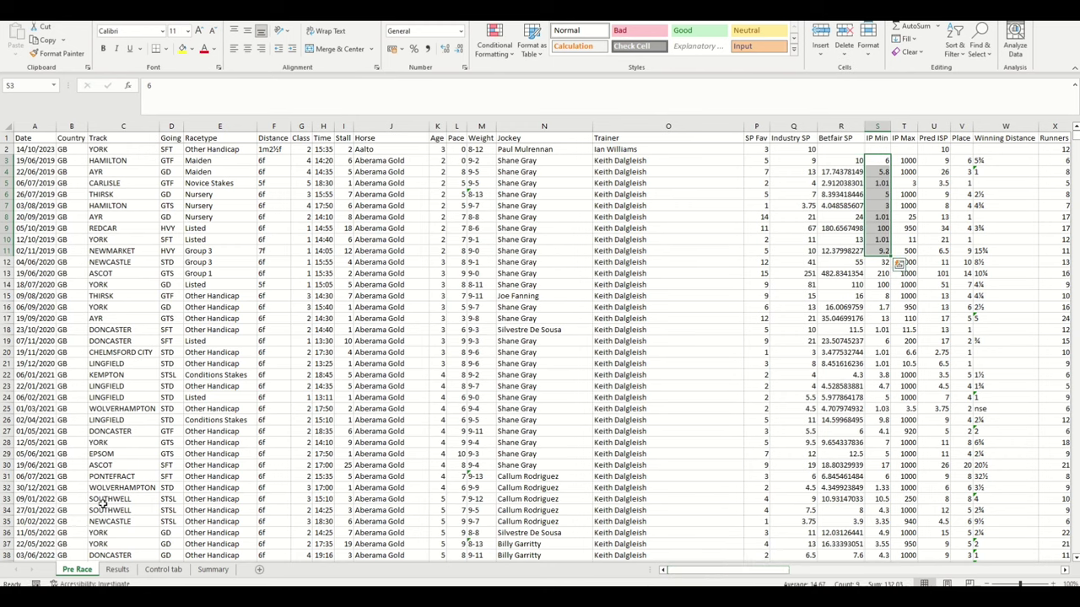
click(117, 569)
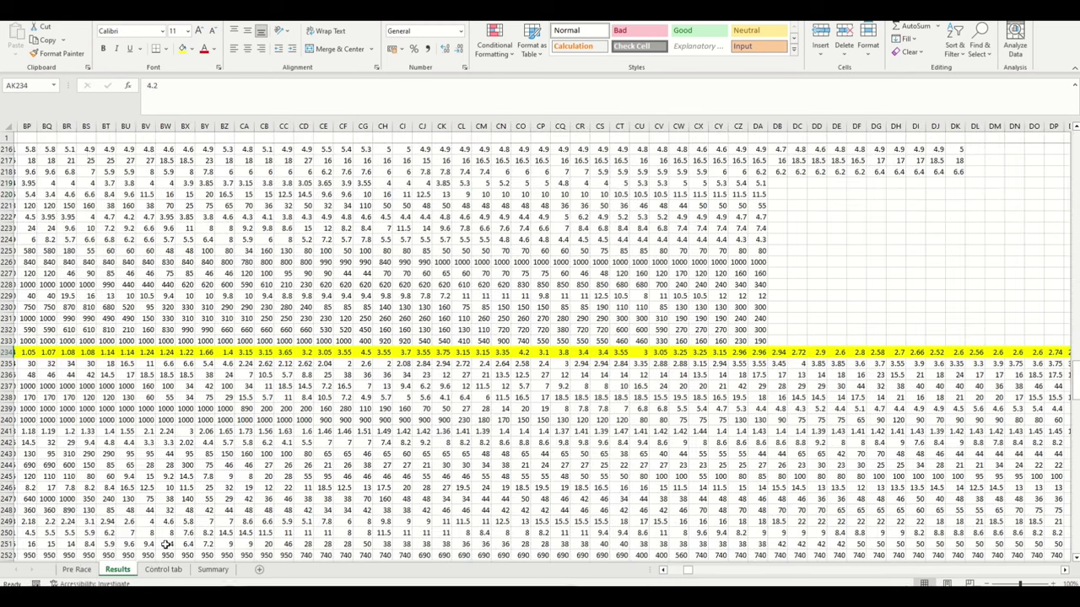
drag(687, 570, 671, 571)
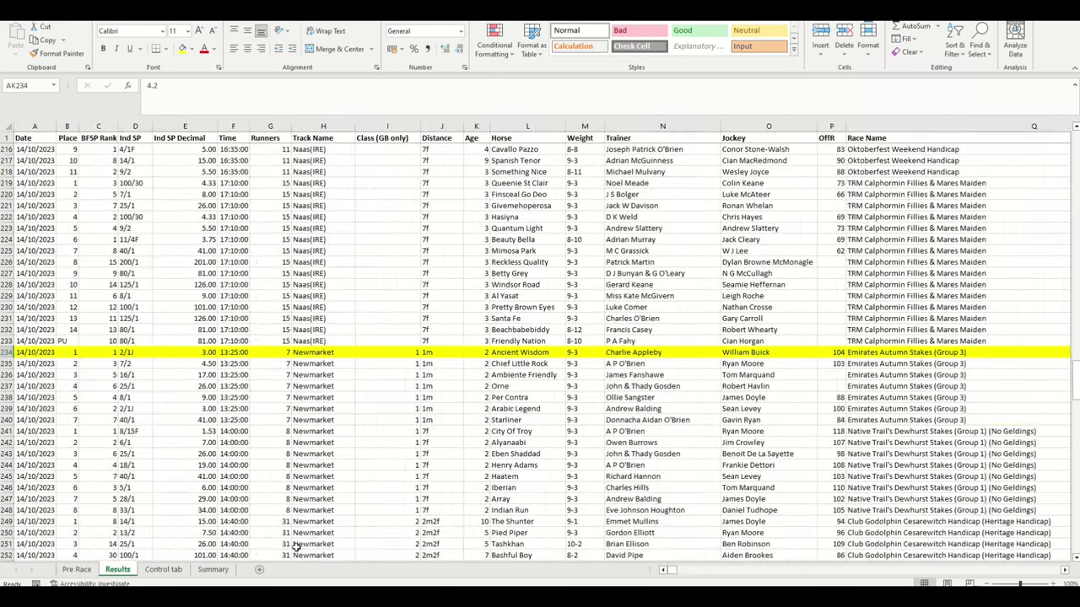
click(213, 569)
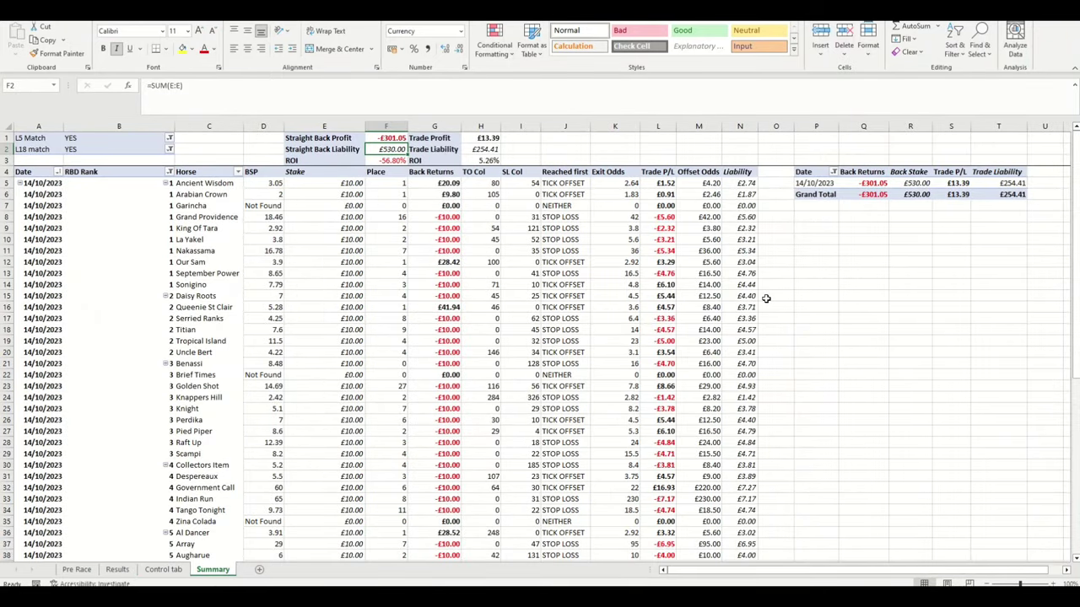
click(163, 569)
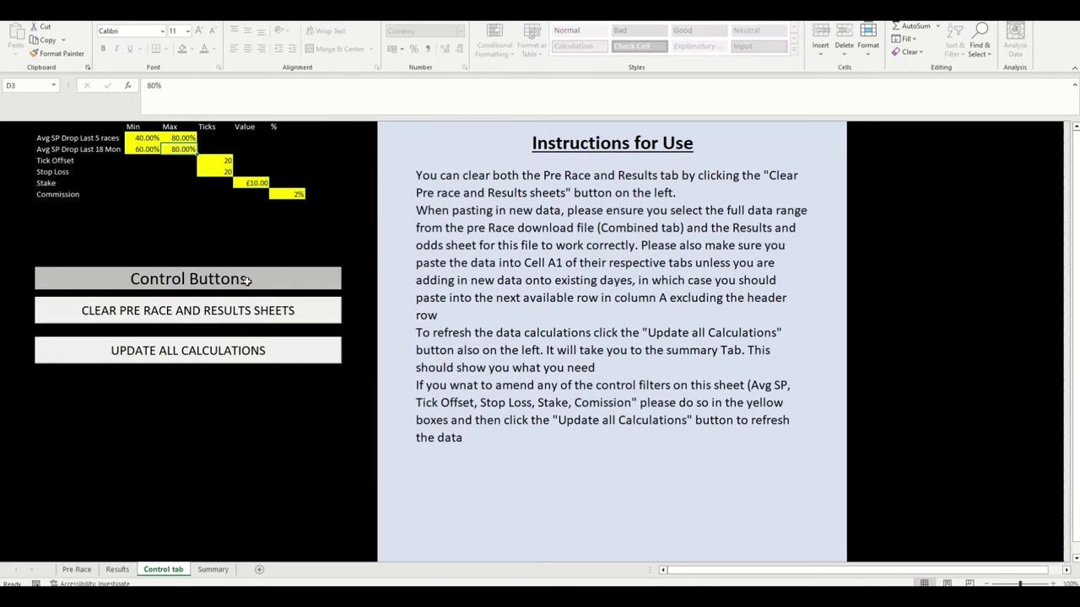
- Set the Stop Loss on the Control tab to 15 ticks and update all calculations
click(215, 173)
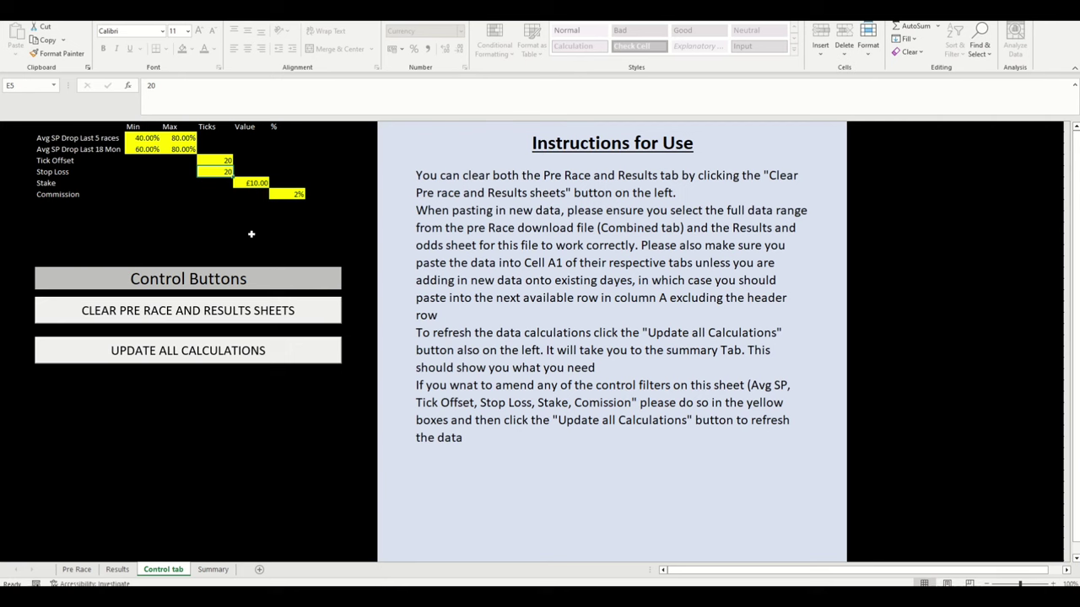
text(15)
key(Return)
click(234, 350)
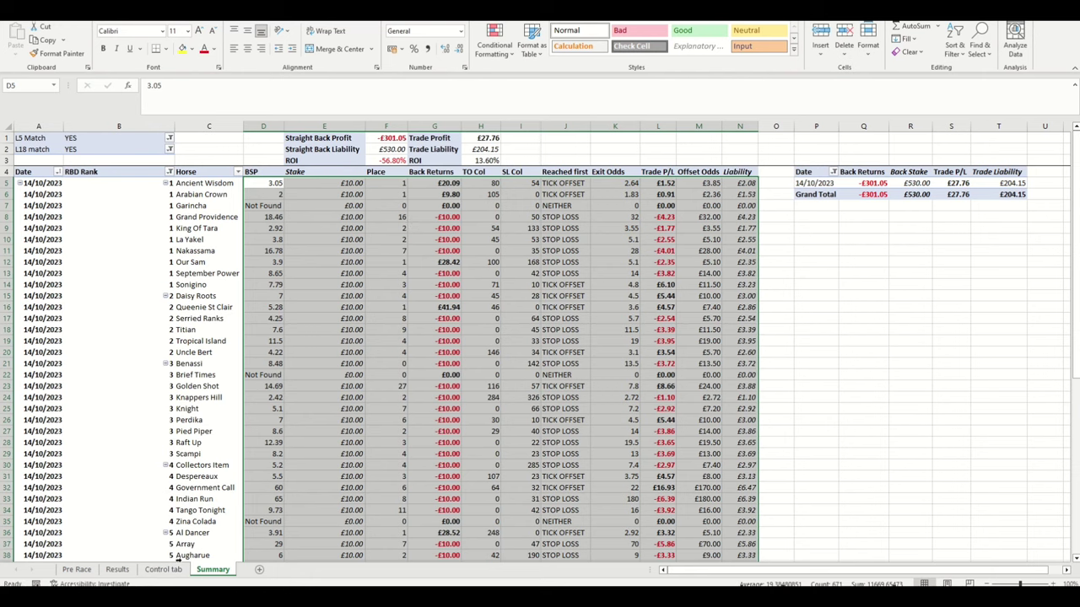
- Check Ancient Wisdom's IPL and IPH values on the Results sheet against the tick settings on the Control tab
click(118, 570)
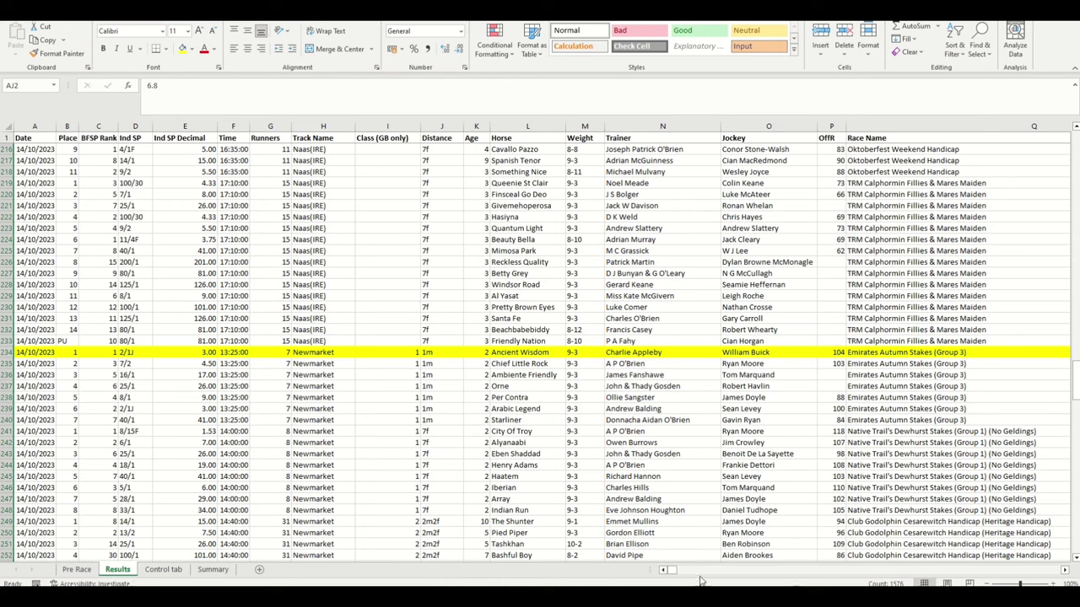
drag(673, 572, 683, 574)
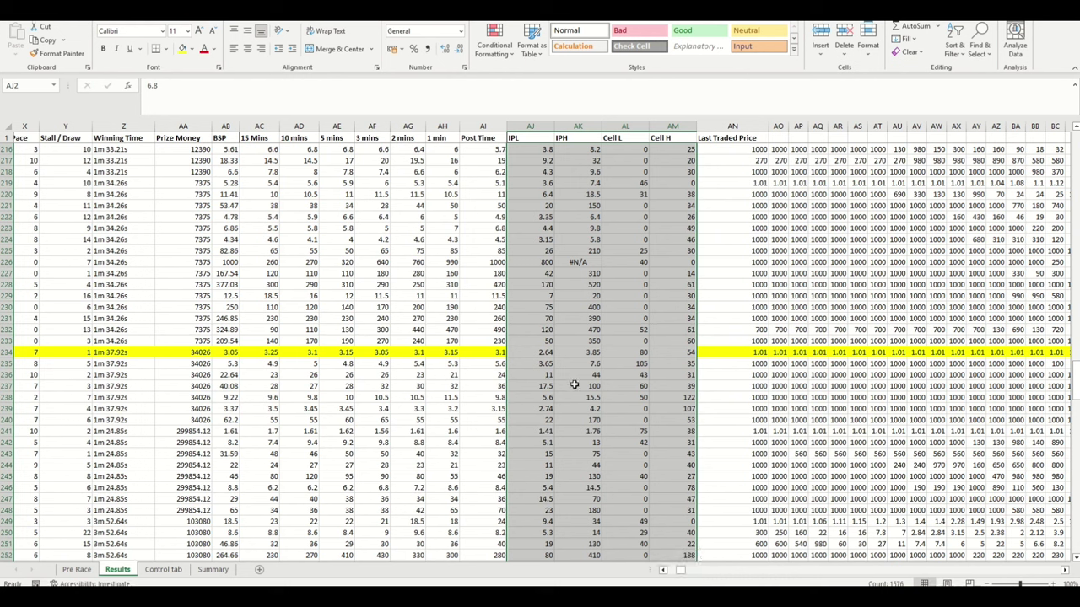
click(545, 353)
click(585, 351)
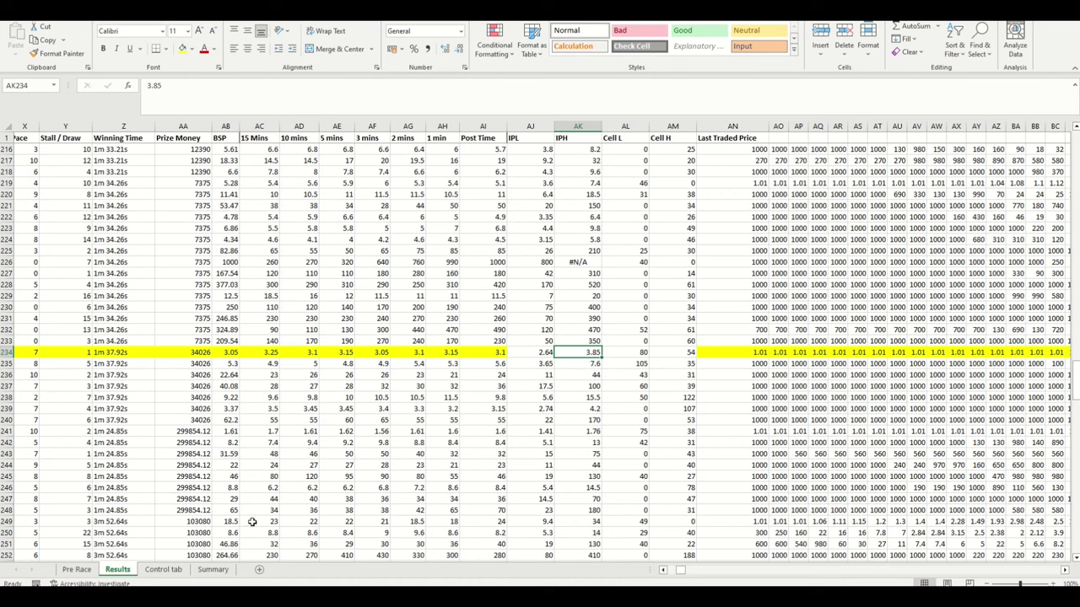
click(163, 569)
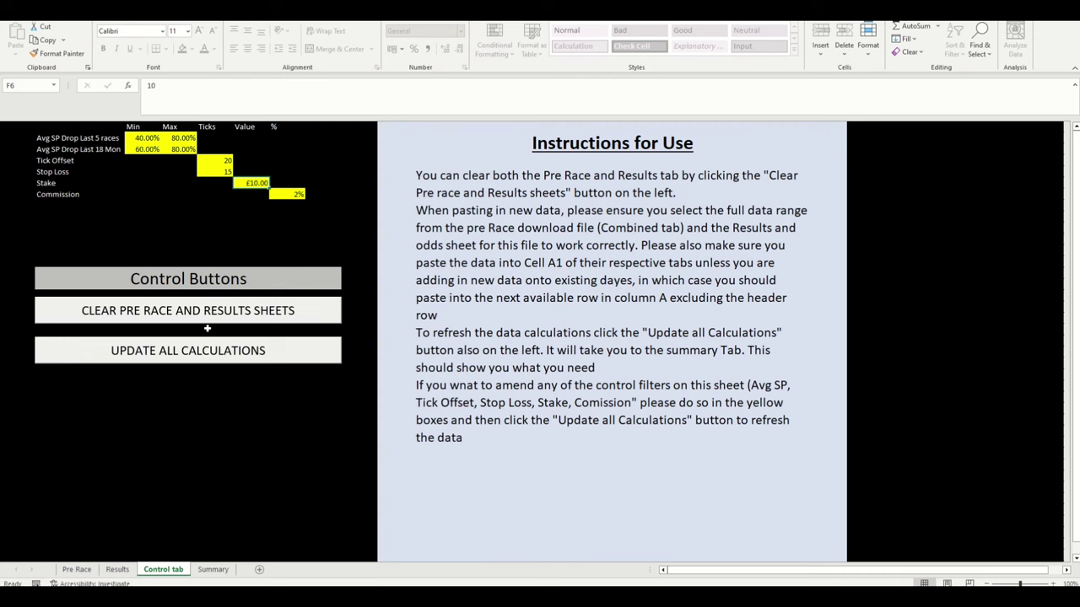
click(118, 570)
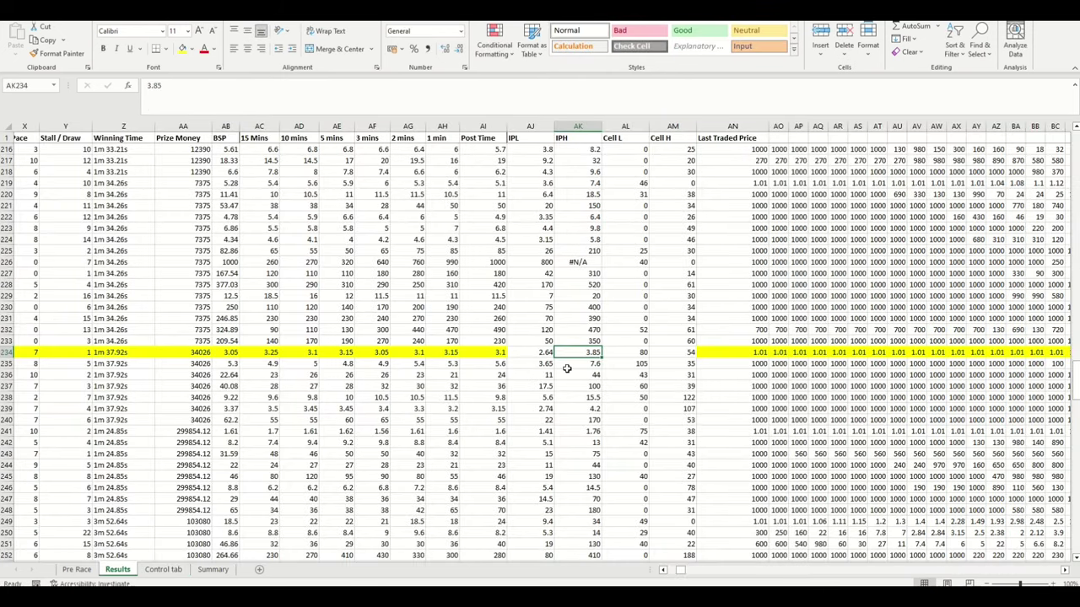
- Set the Stop Loss on the Control tab to 20 ticks and rerun all calculations
click(163, 570)
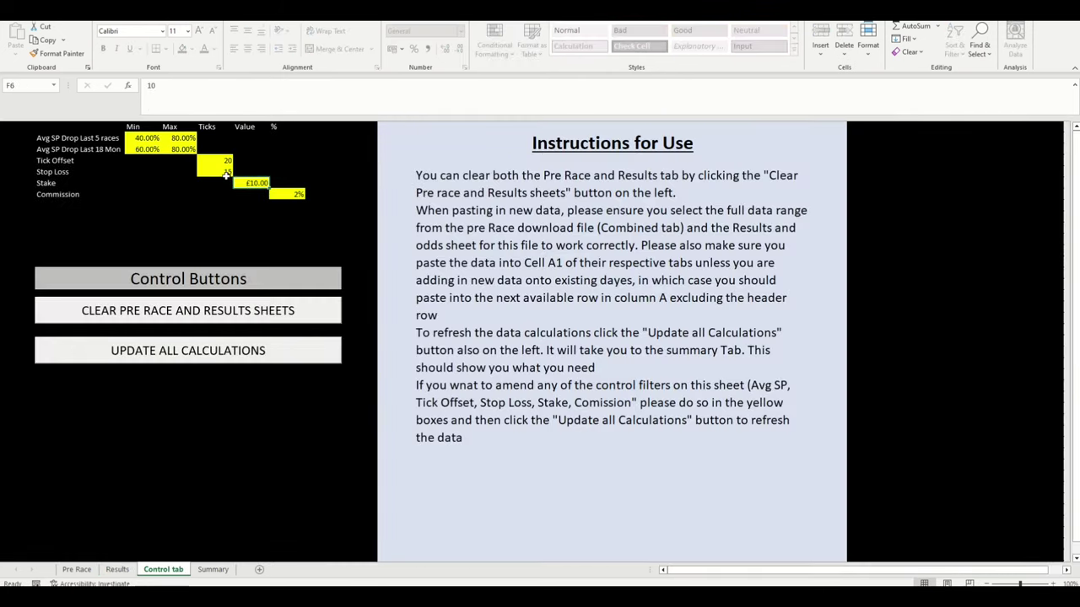
text(20)
key(Return)
click(205, 352)
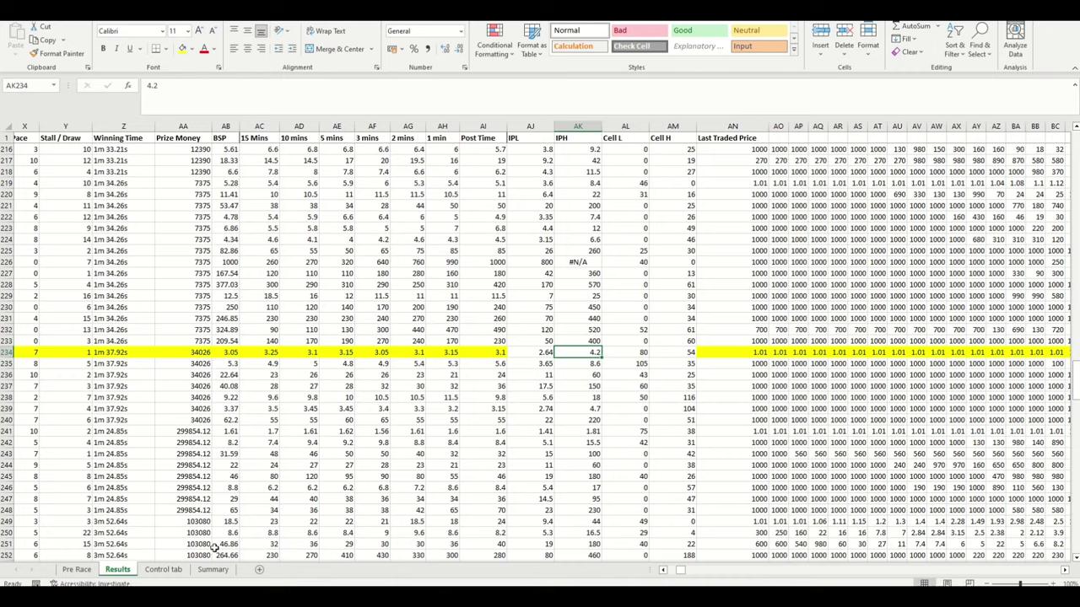
- Return the Control tab's Stop Loss to 15 ticks and update all calculations again
click(172, 563)
click(216, 171)
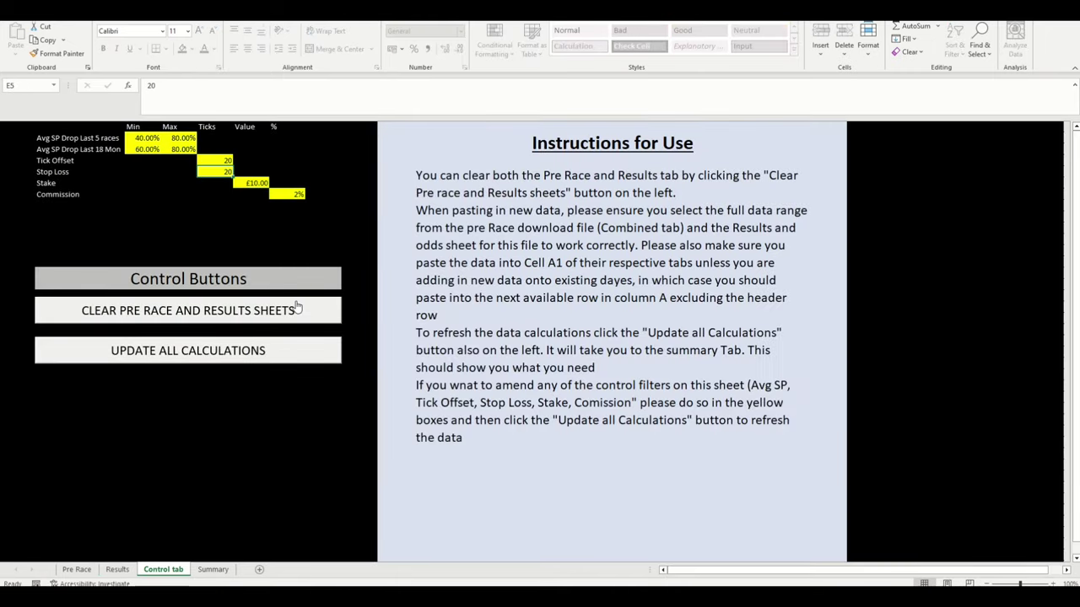
text(15)
click(306, 351)
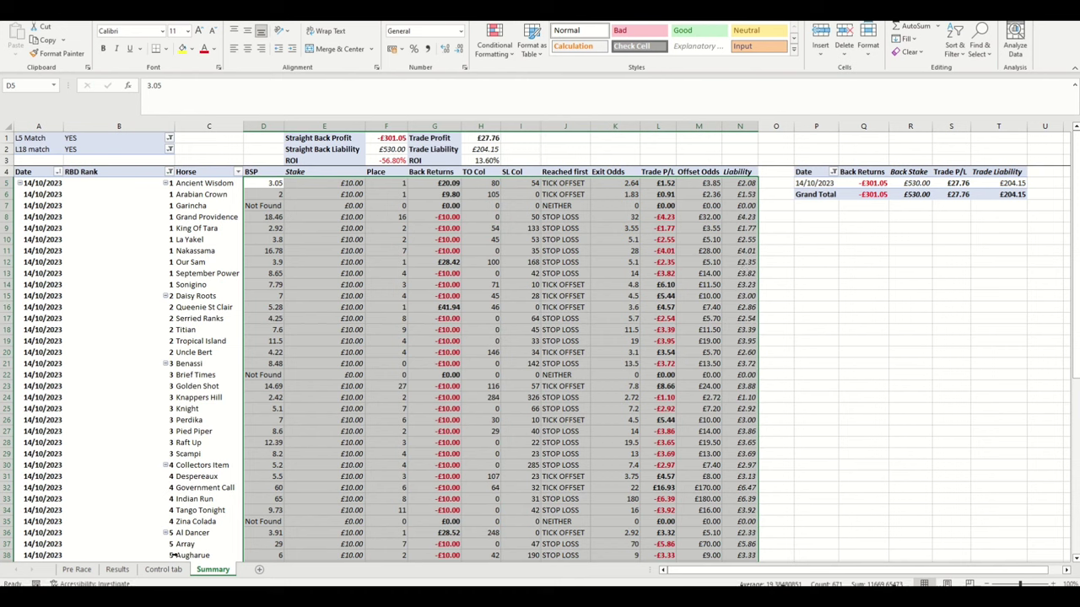
- Review the Avg SP Drop limits on the Control tab and the opening columns of the Pre Race sheet
click(163, 569)
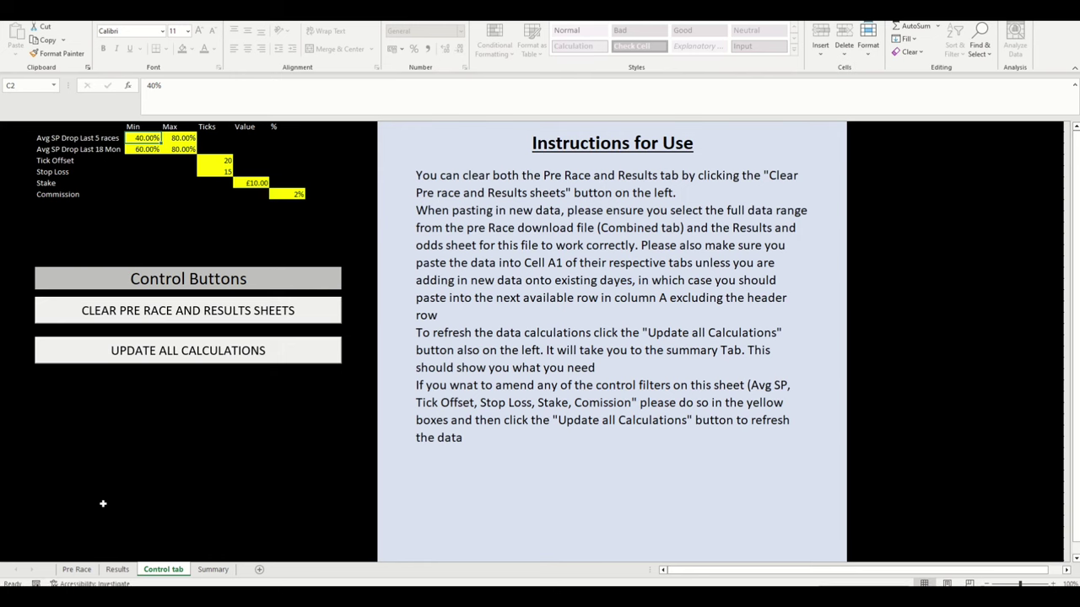
click(77, 569)
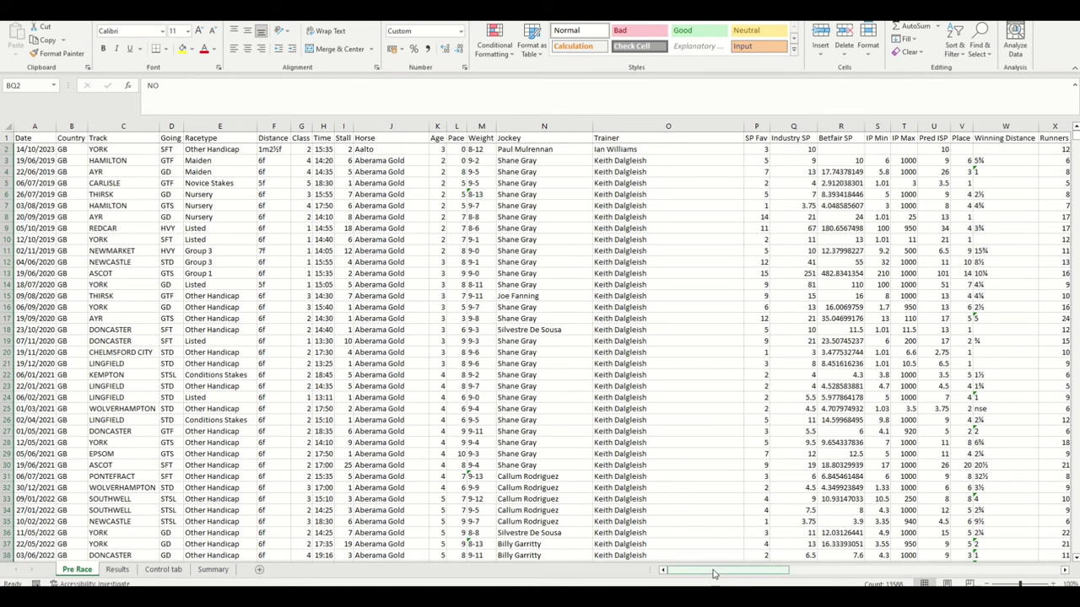
drag(713, 574, 668, 578)
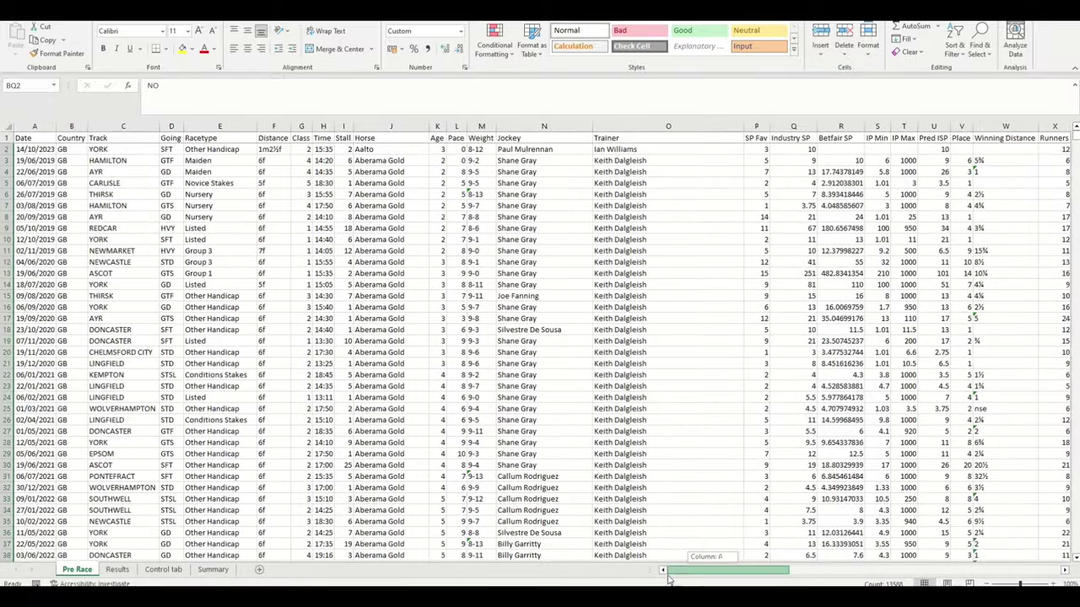
- Set the Stake on the Control tab to £20 and update all calculations
click(162, 570)
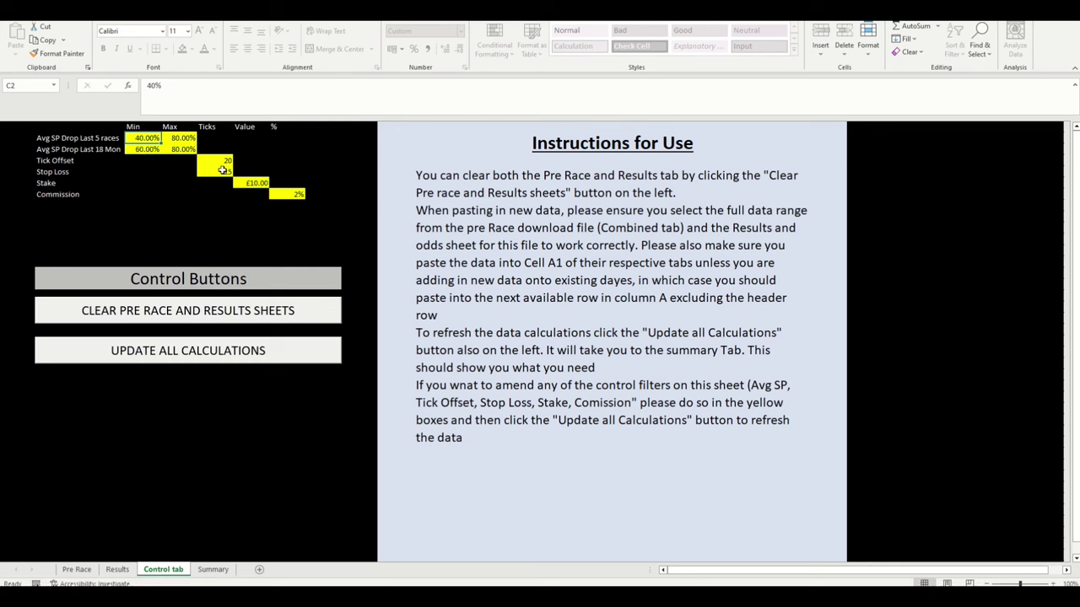
click(250, 182)
text(20)
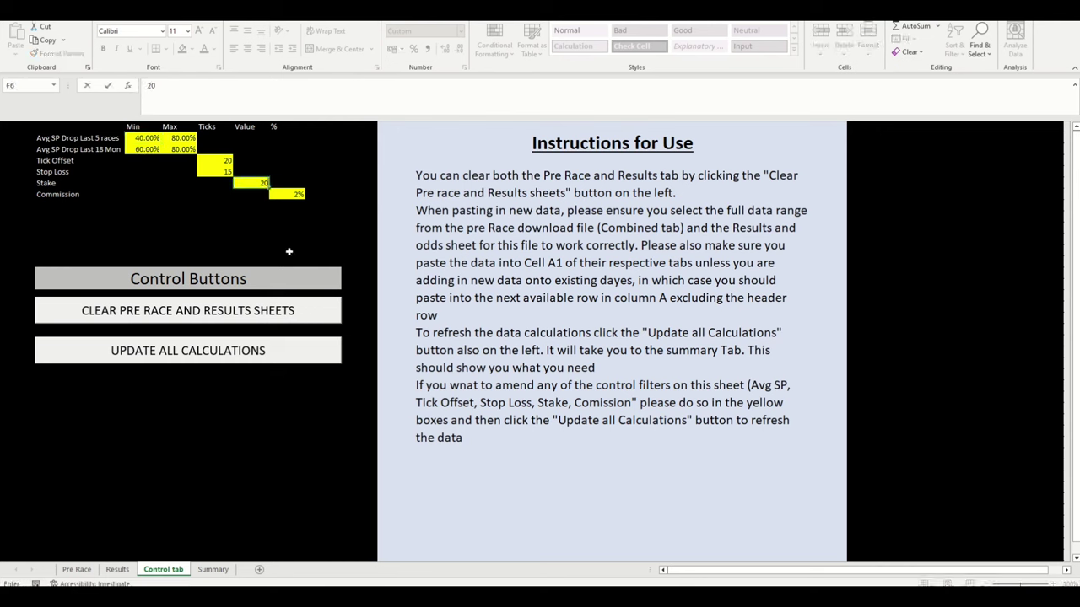
key(Return)
click(227, 353)
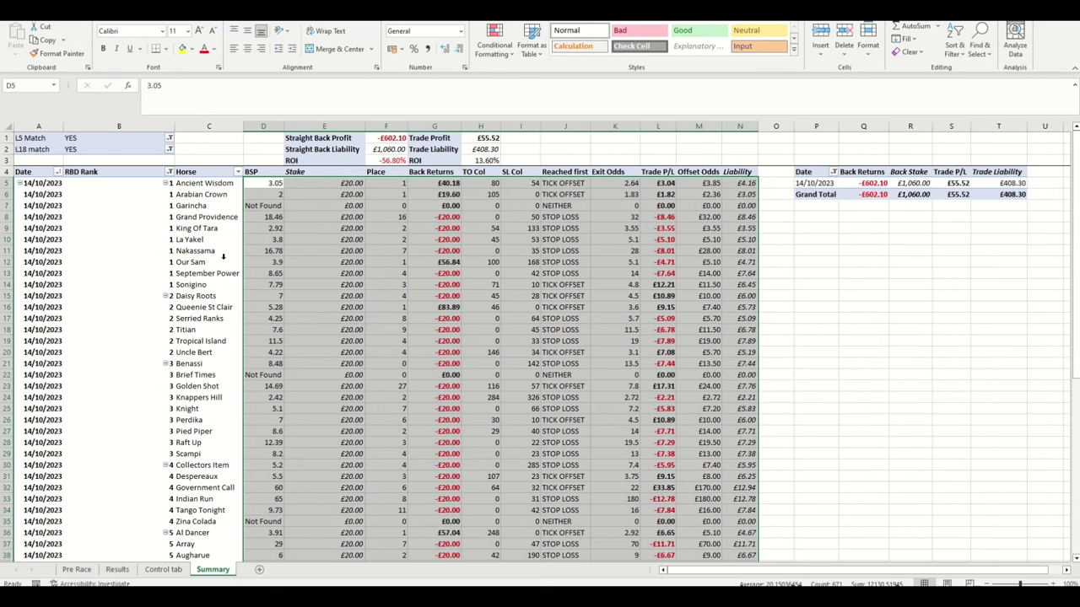
- Review the Pre Race and Results sheets, the Control tab's Commission setting, and the Summary sheet
click(77, 570)
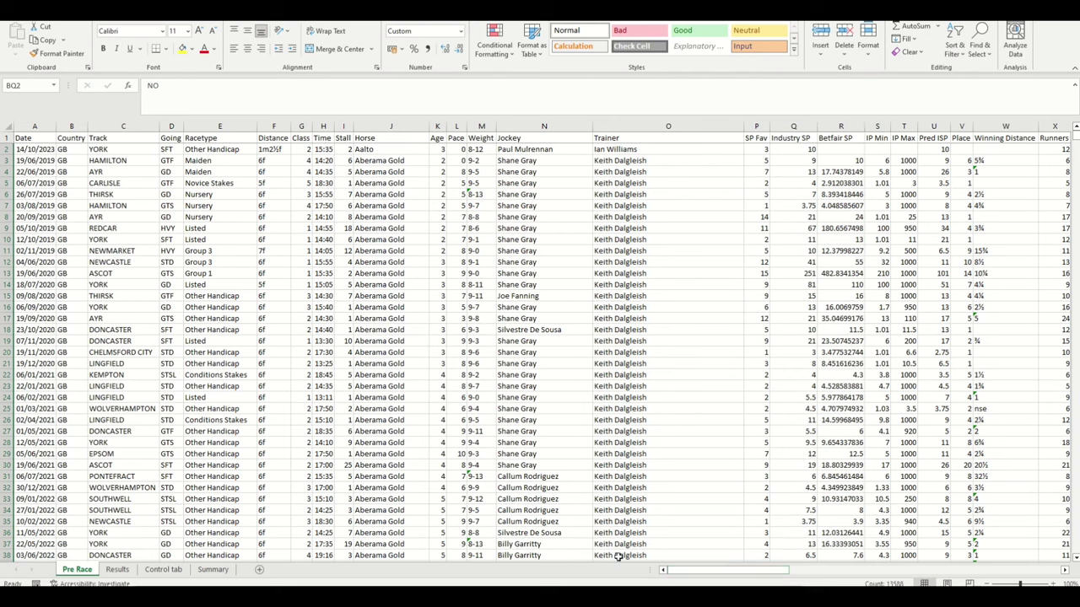
click(119, 570)
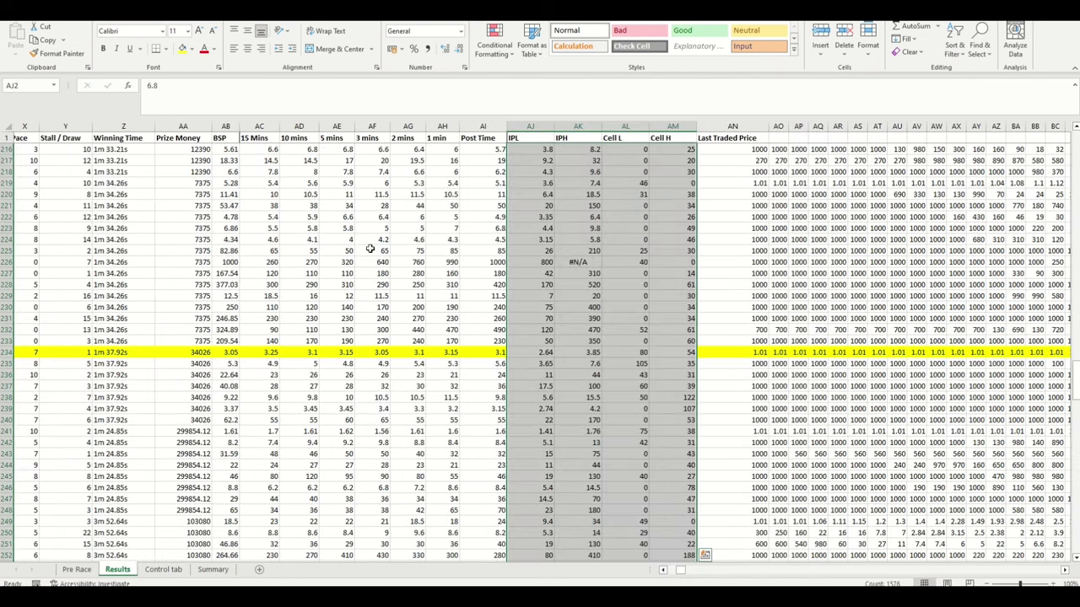
click(162, 570)
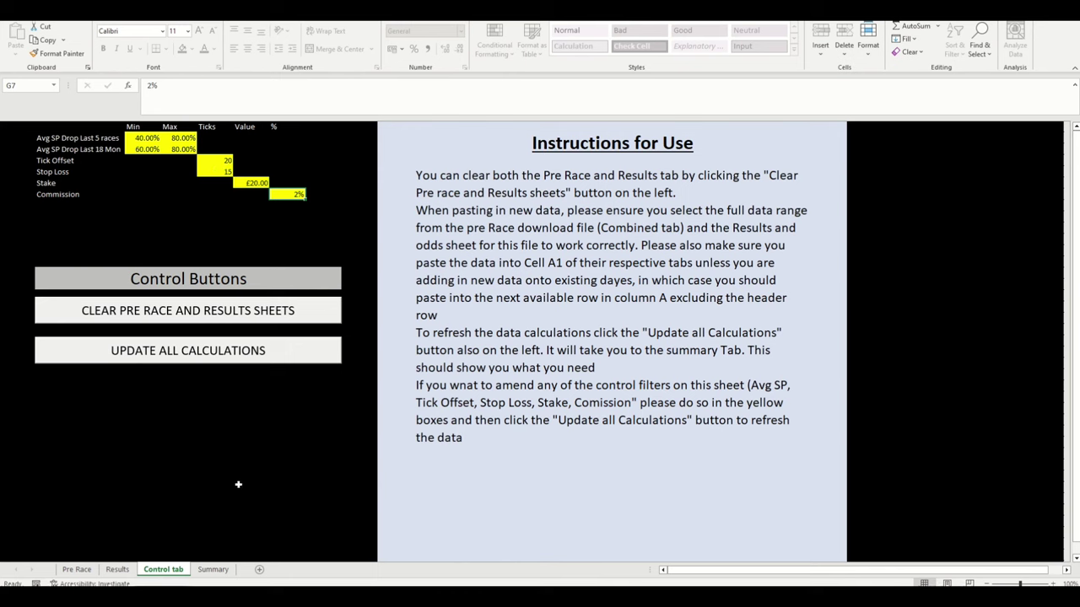
click(213, 570)
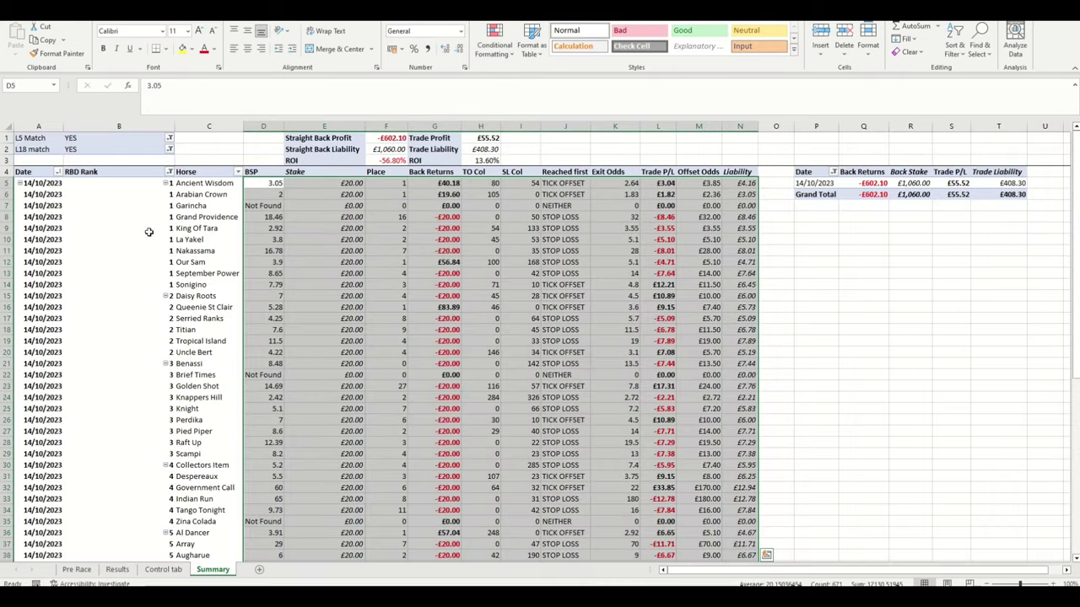
- Inspect the MatchSP macro's RefreshPivot call in Module2 of Example file.xlsm, and close the code editor
right_click(212, 571)
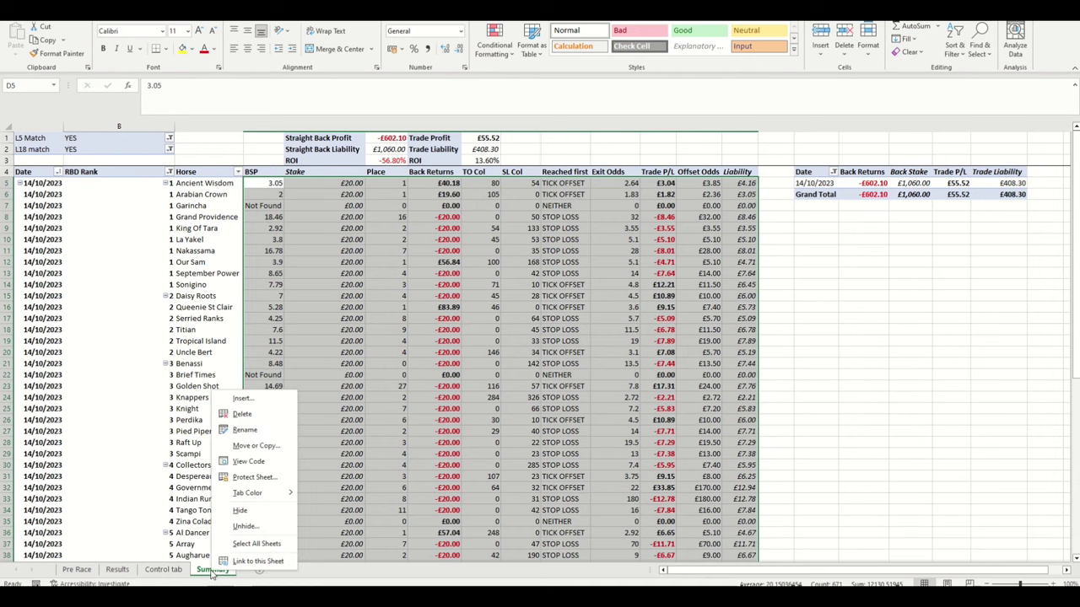
click(248, 461)
double_click(57, 156)
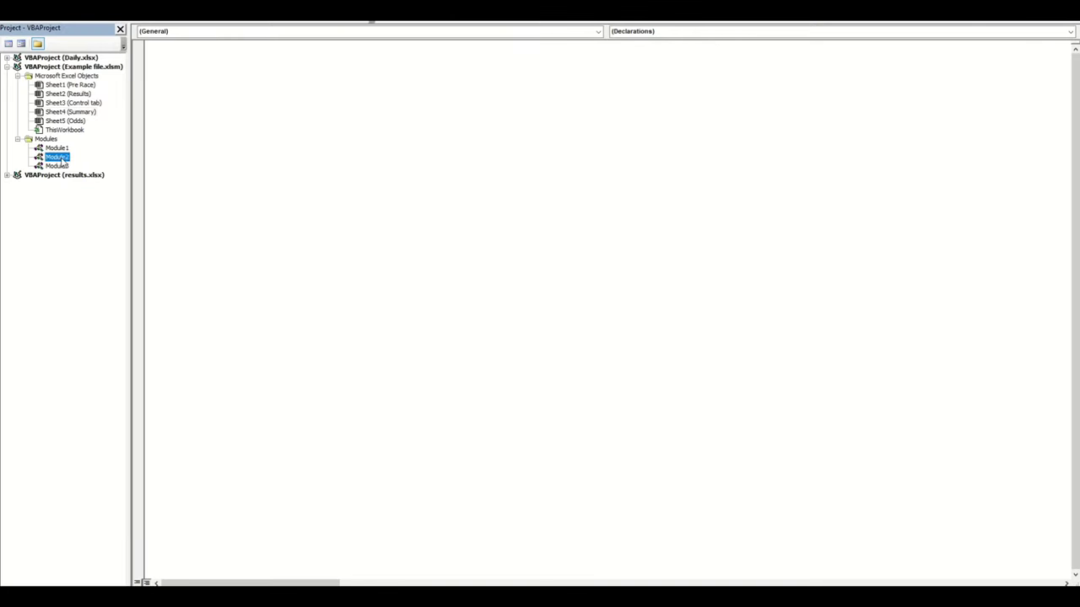
scroll(322, 461, down, 10)
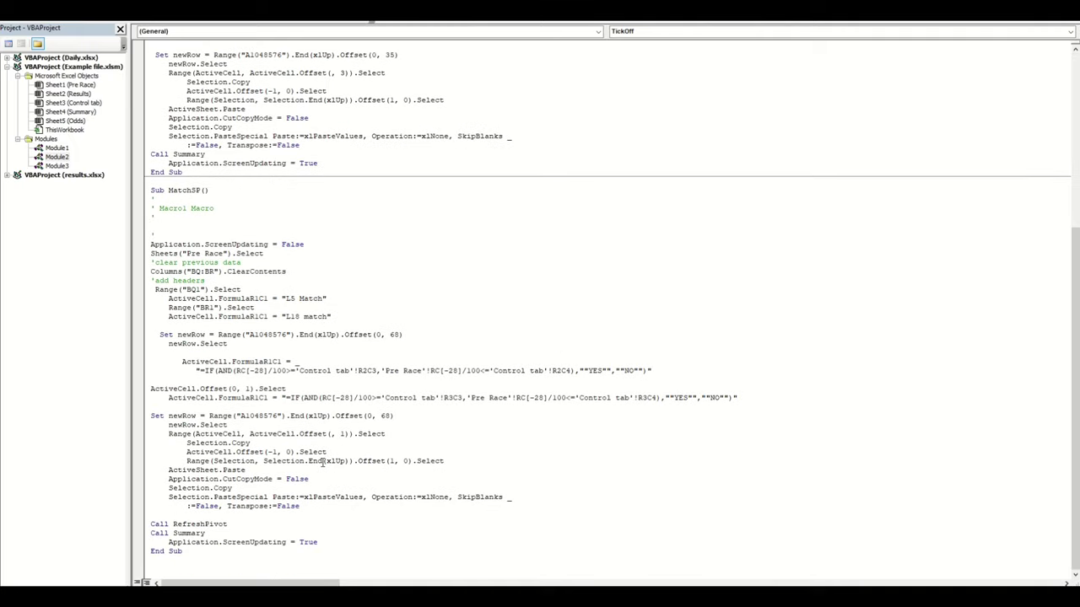
drag(229, 524, 178, 524)
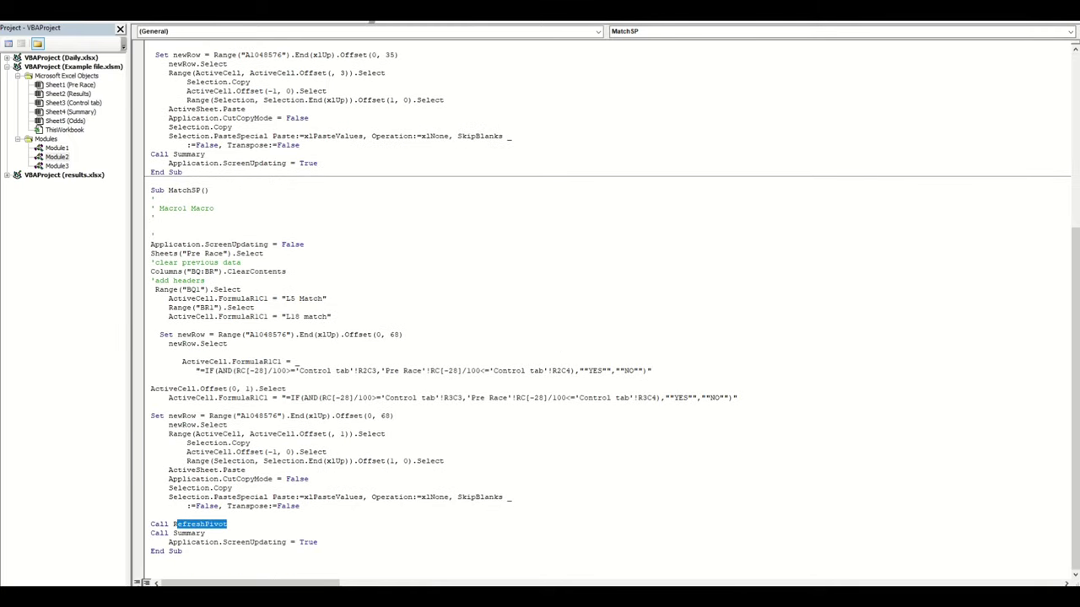
click(1058, 23)
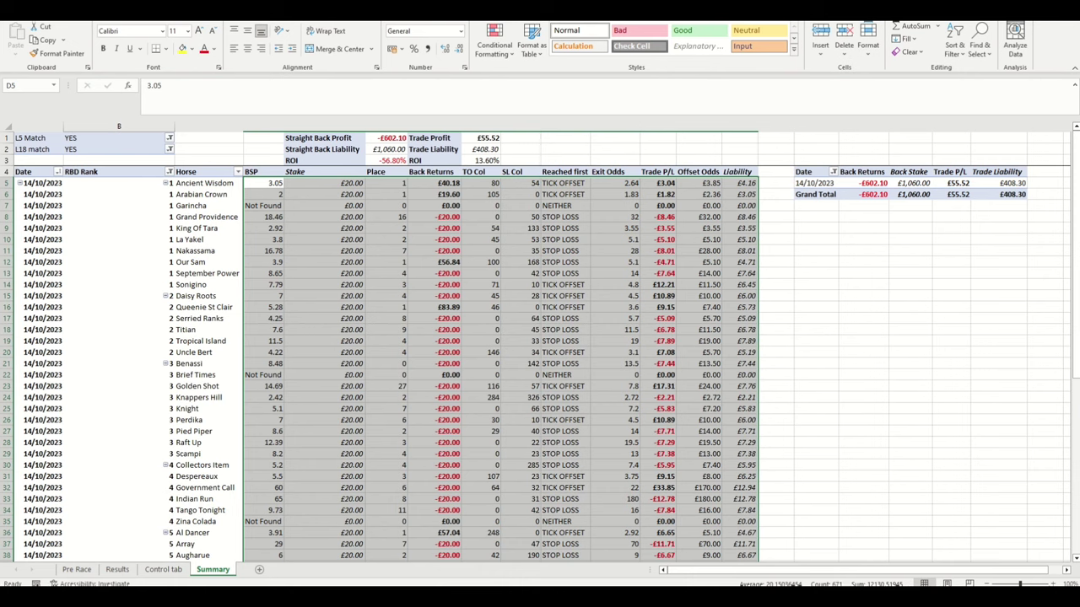
- Examine the in-running price columns and race details on the Results sheet, and return to the Summary sheet
click(118, 569)
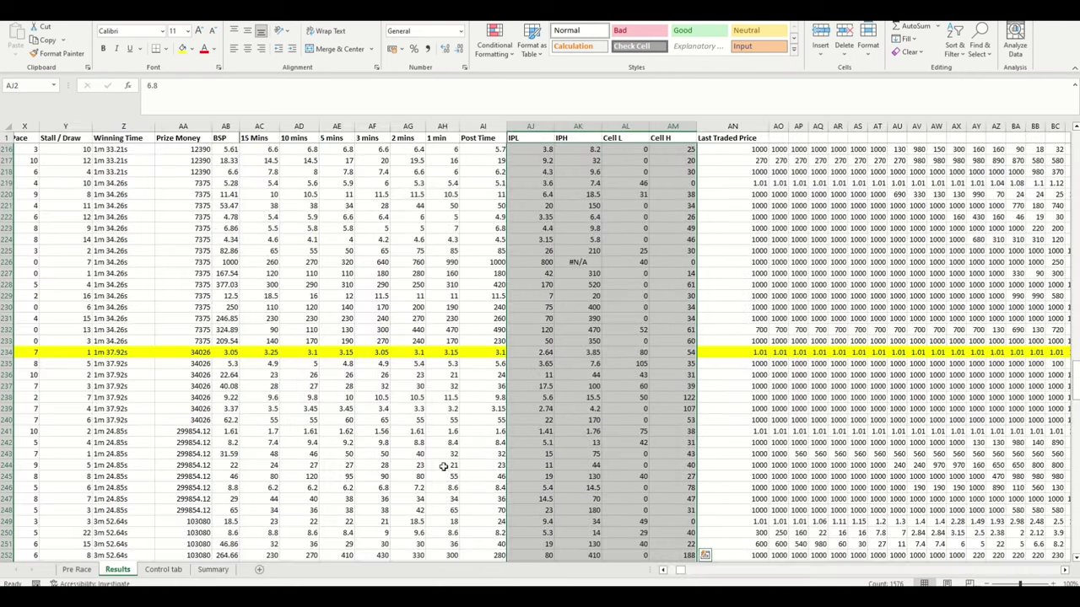
drag(683, 572, 696, 573)
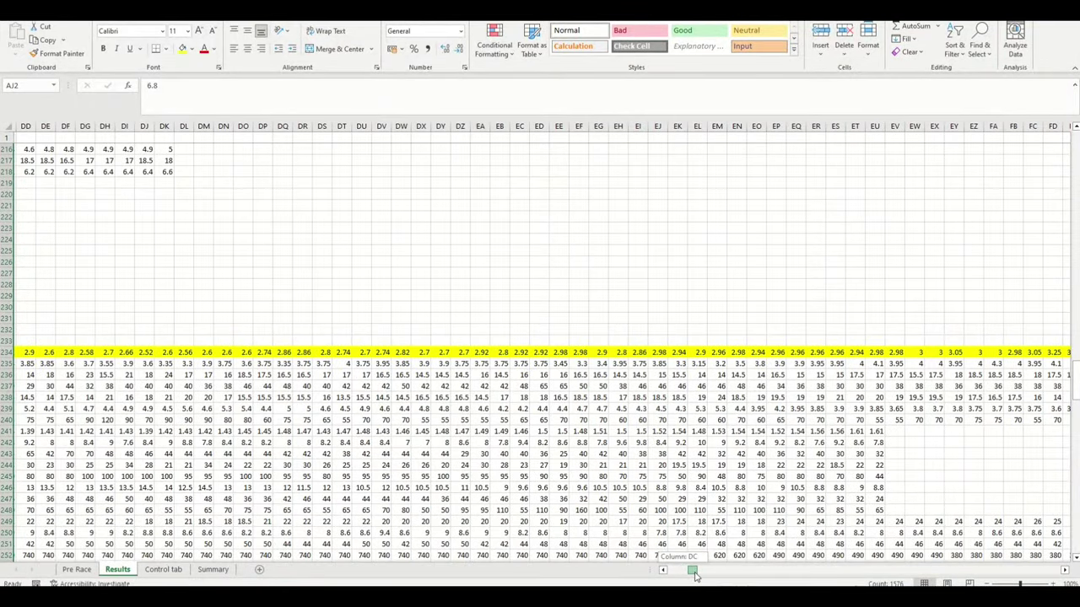
drag(695, 575, 673, 574)
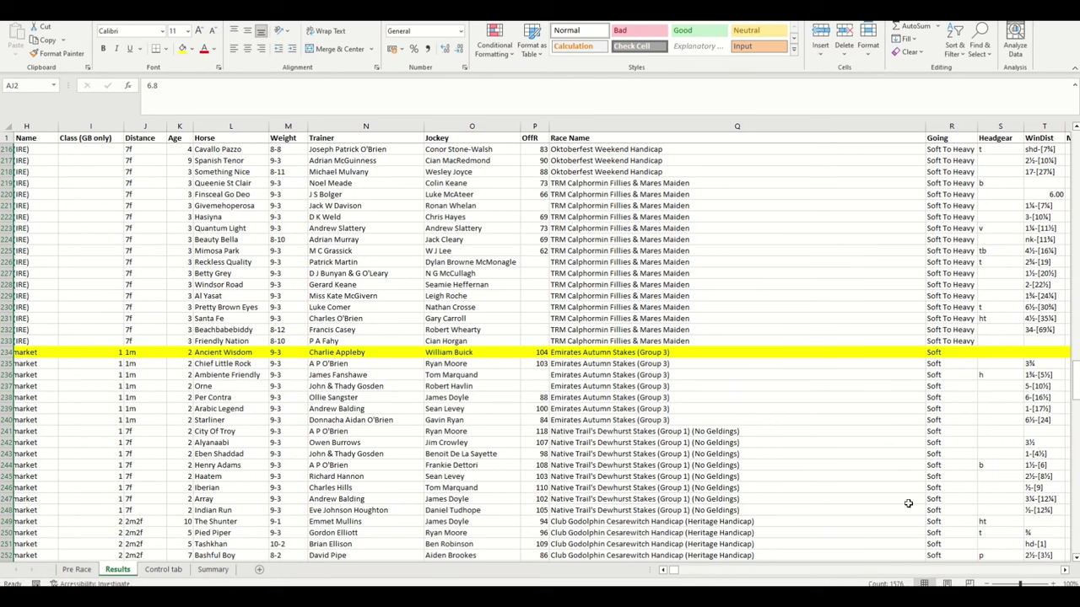
click(213, 569)
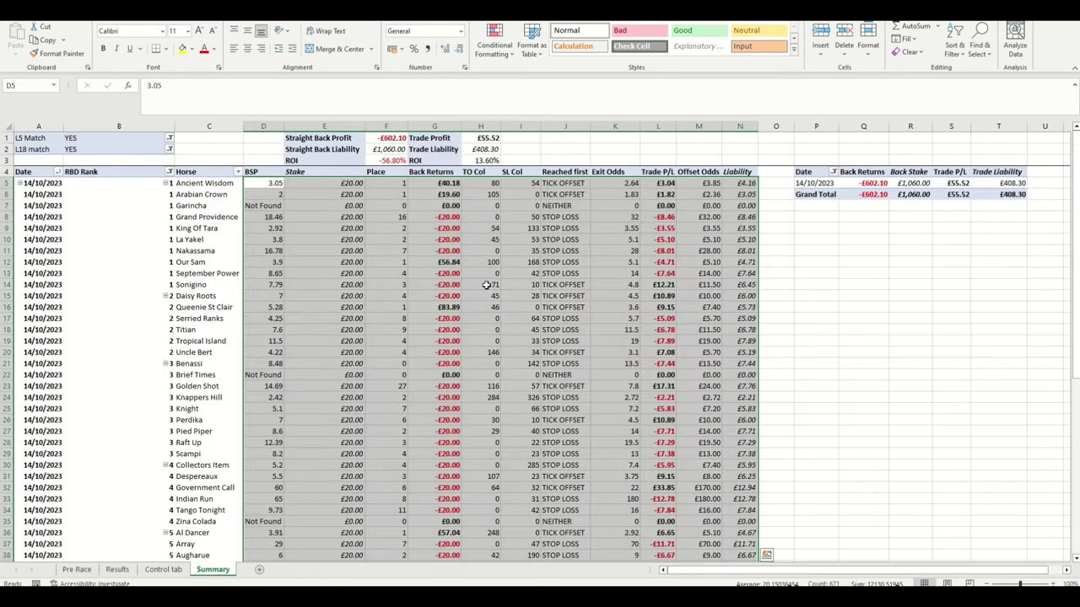